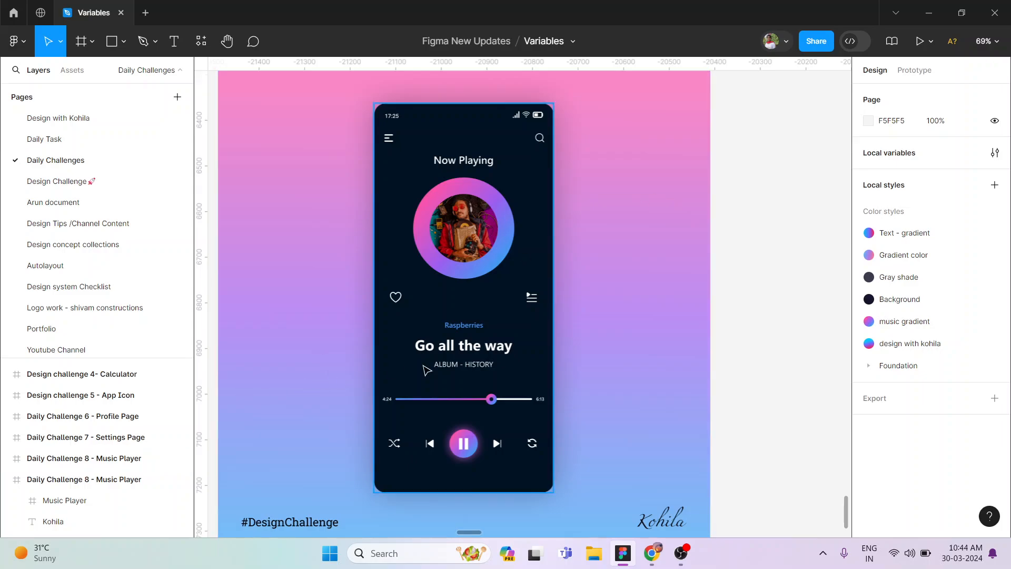
Step: Add an iPhone 14 & 15 Pro frame beside the Daily Challenge 8 music player design, aligning its top with the finished phone screen
scroll(427, 370, "down", 2)
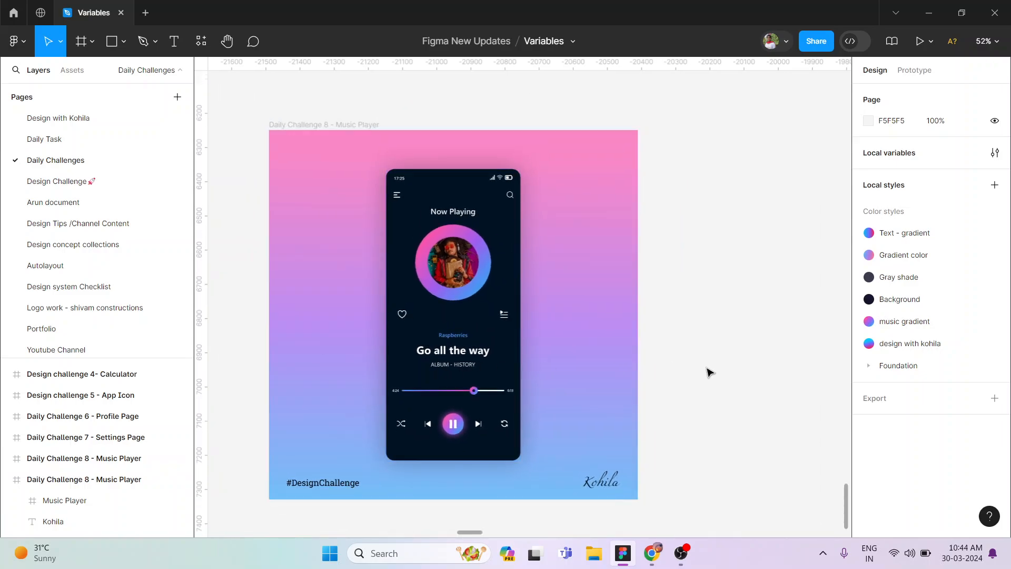
scroll(665, 368, "right", 3)
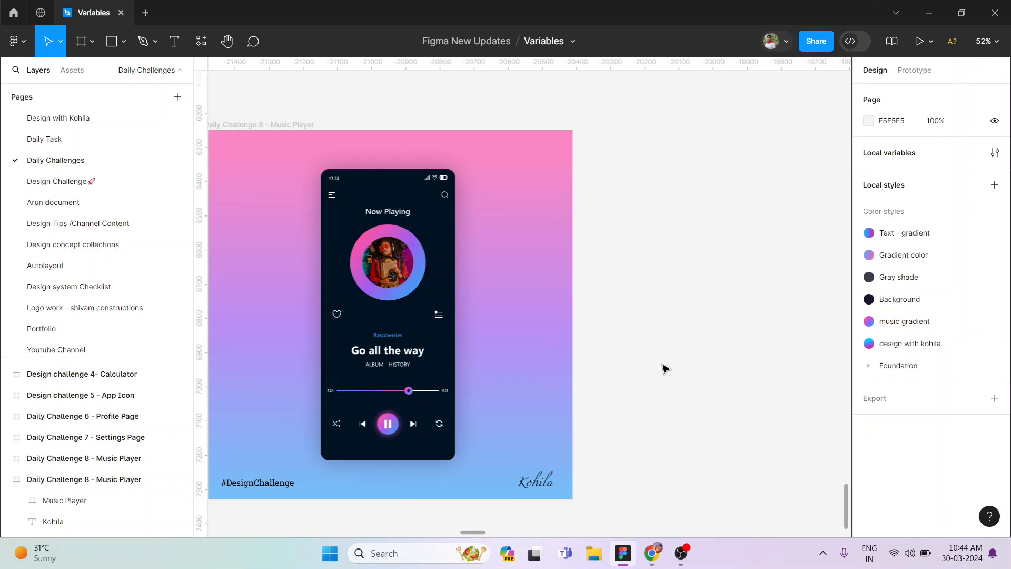
key("f")
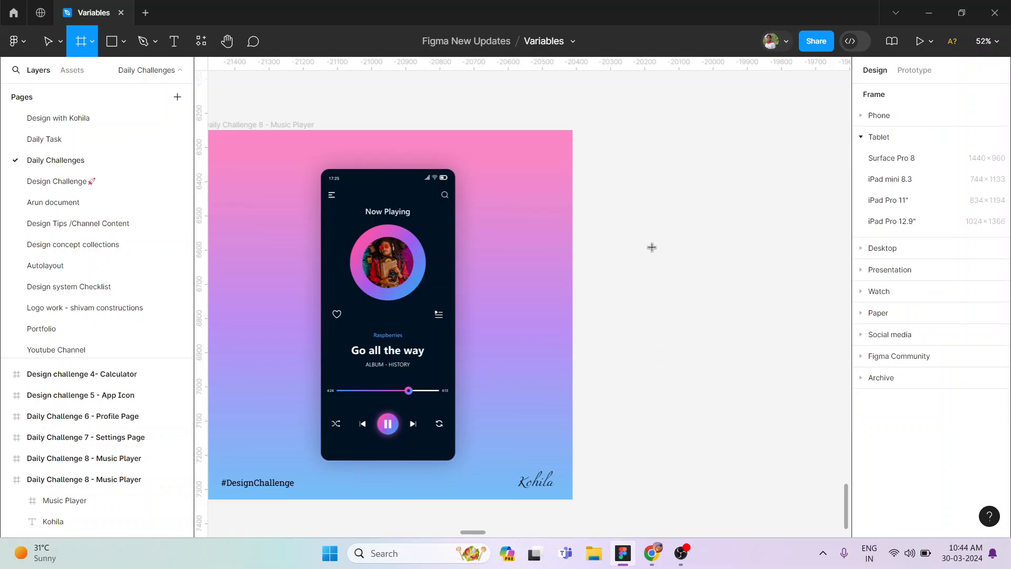
left_click(872, 116)
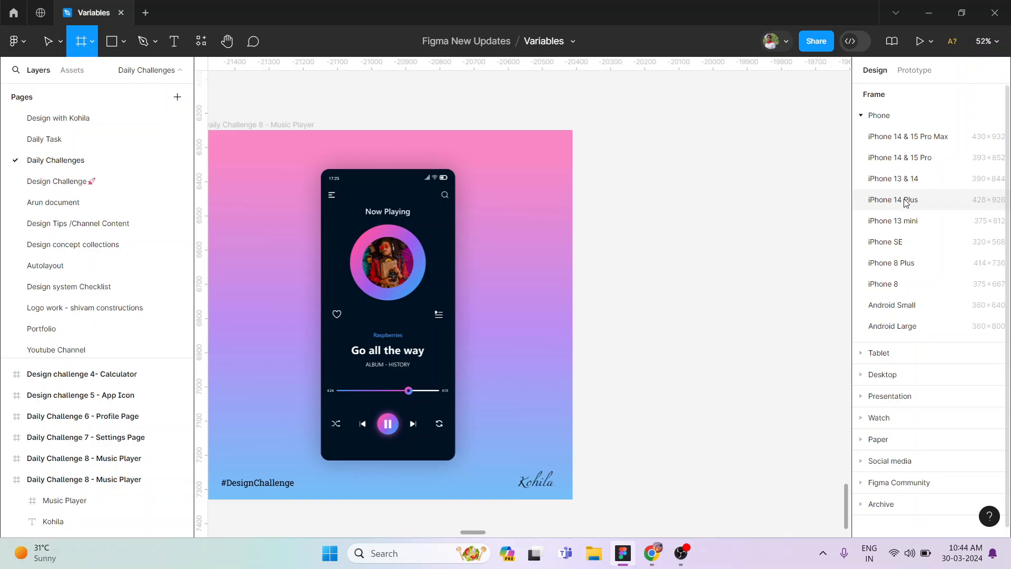
left_click(898, 158)
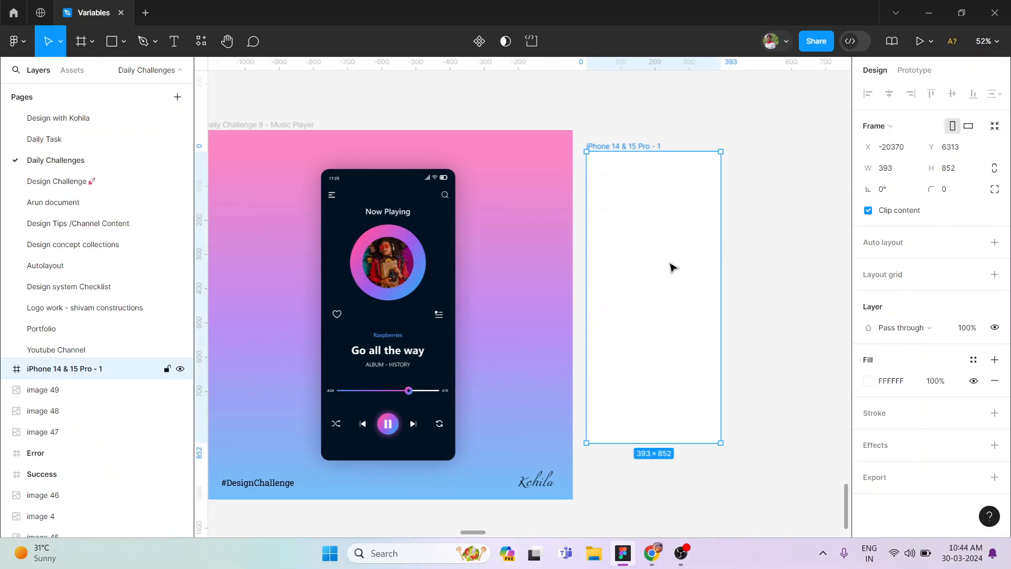
mouse_move(670, 267)
left_mouse_down()
mouse_move(655, 305)
mouse_move(665, 277)
left_mouse_up()
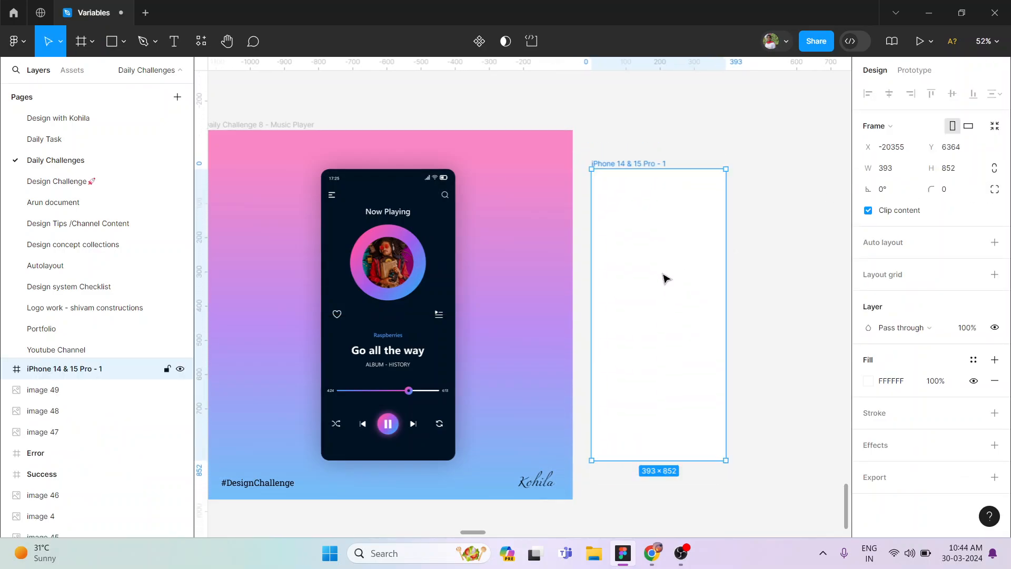
Step: Rename the new phone frame as Music Player
scroll(642, 183, "down", 1)
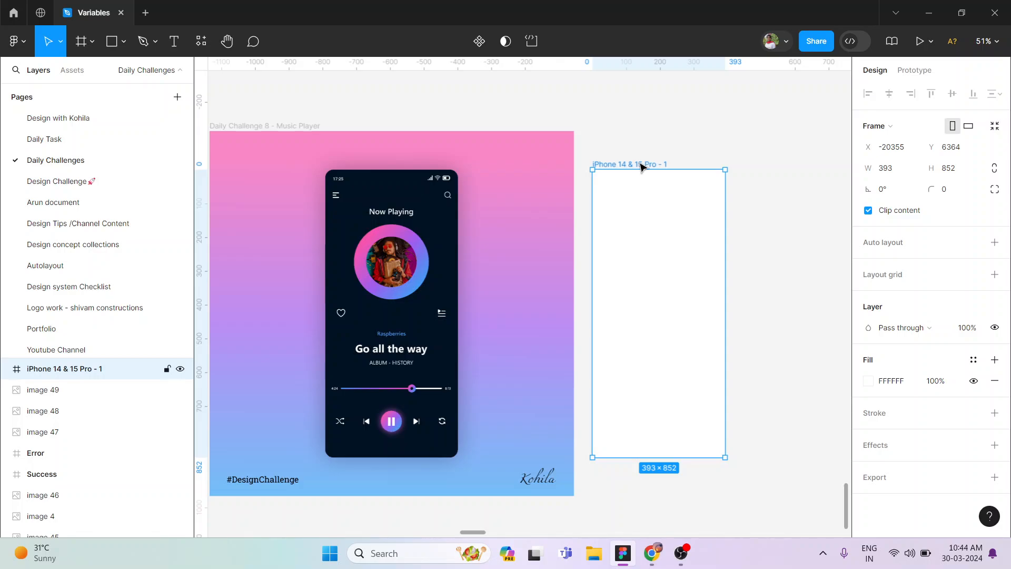
double_click(641, 165)
type("Music Pla")
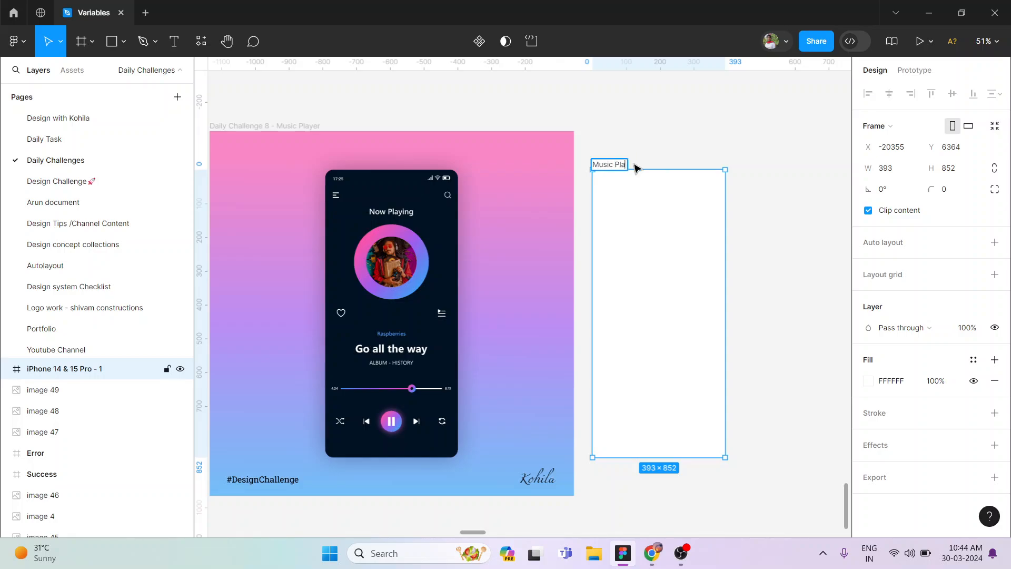
type("yer")
key("Return")
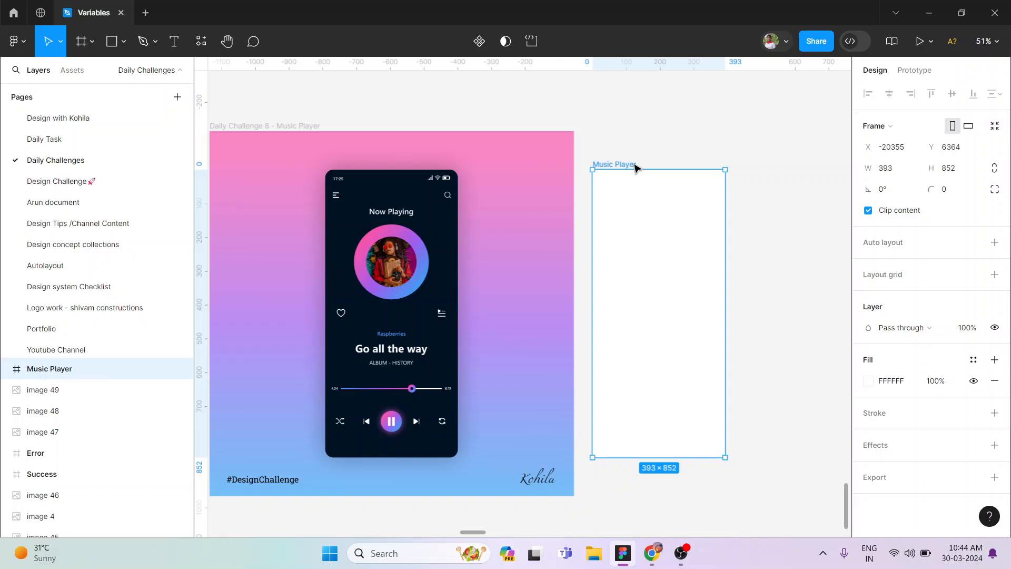
left_click(633, 137)
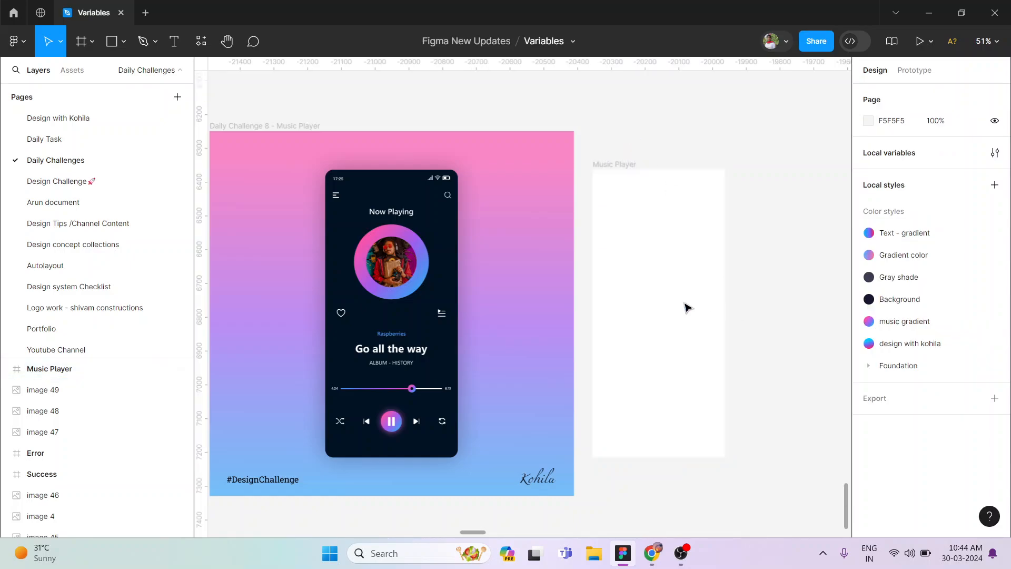
Step: Fill the empty Music Player frame with the dark background colour 011222 sampled from the finished phone screen
left_click(686, 233)
left_click(761, 205)
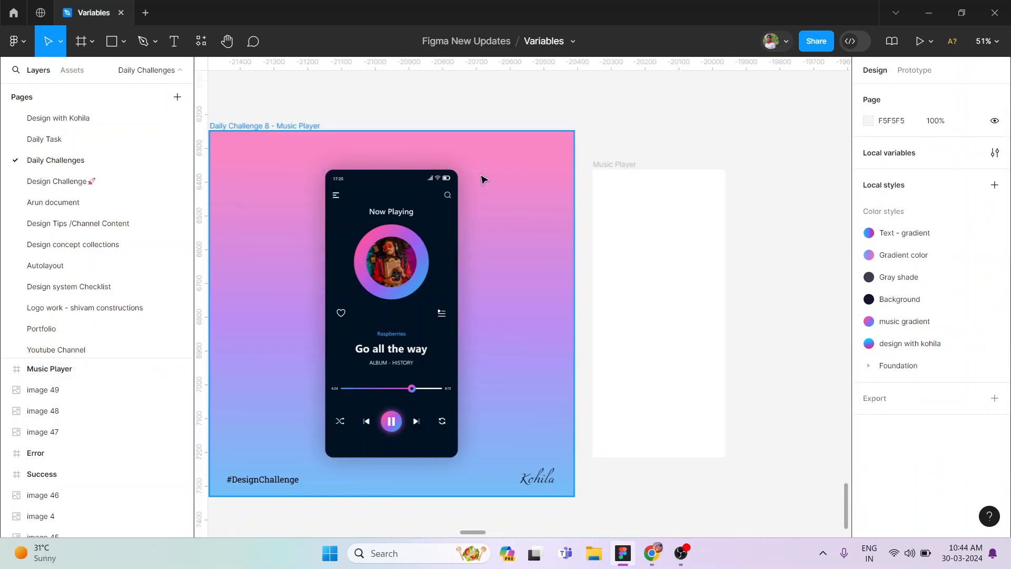
left_click(614, 171)
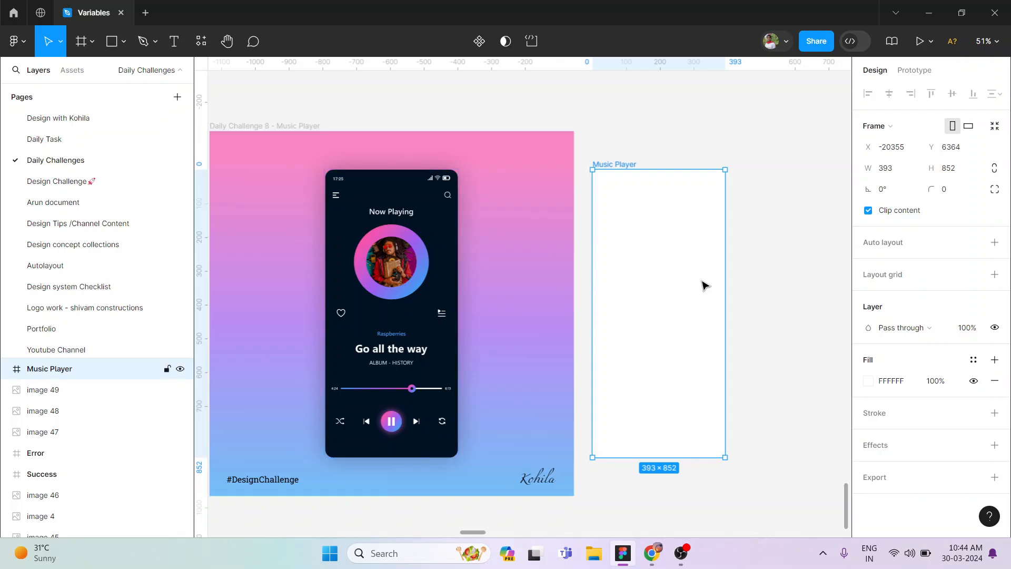
key("i")
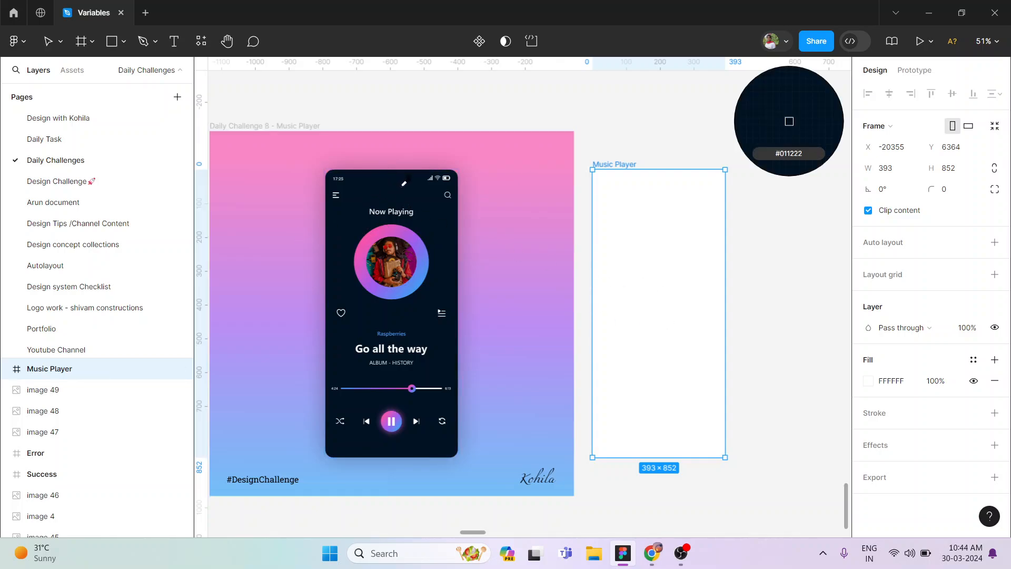
left_click(401, 185)
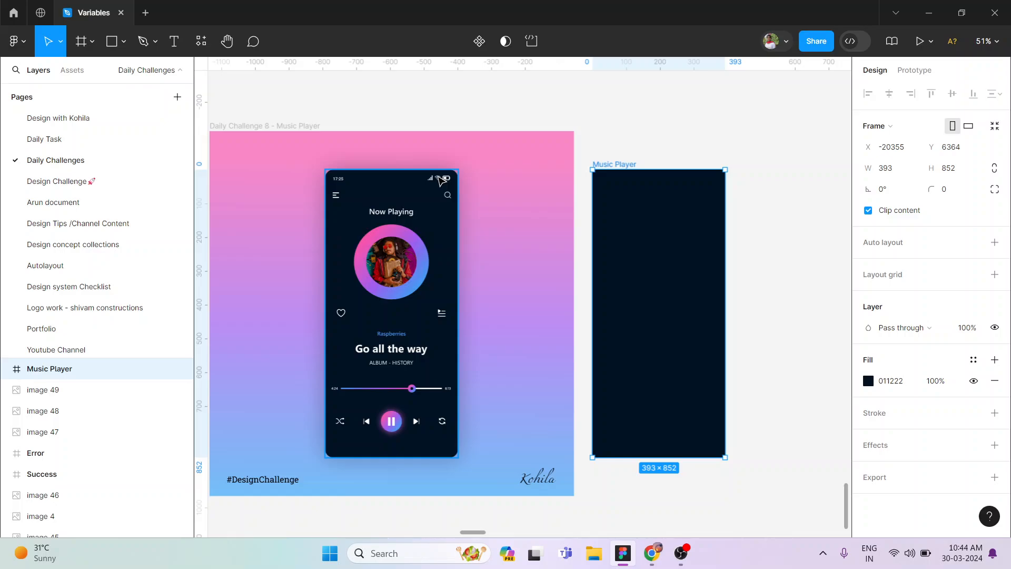
Step: Copy the status bar group from the finished screen into the new Music Player frame and place it at X 23, Y 12
double_click(440, 180)
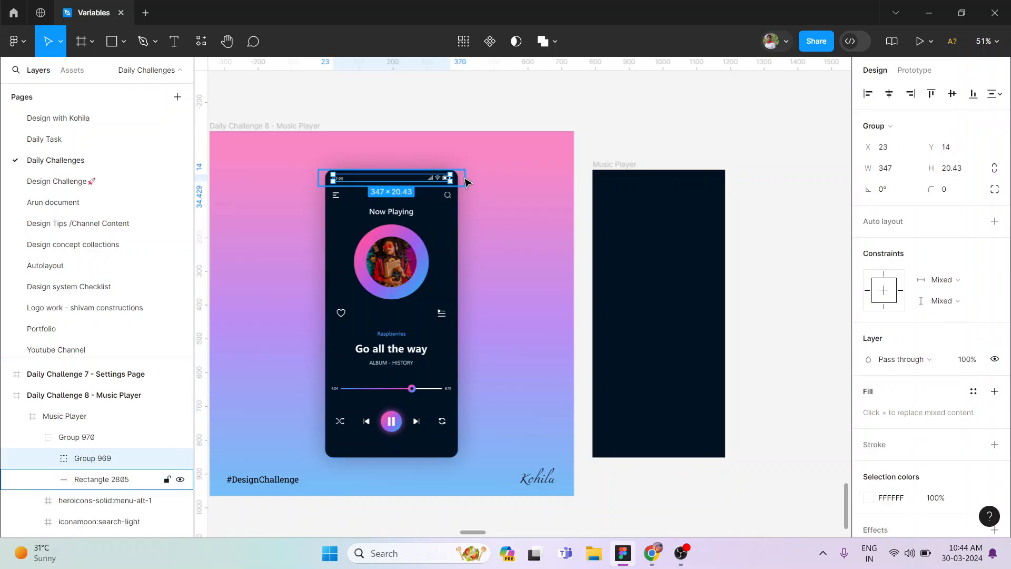
left_click_drag(466, 181, 705, 182)
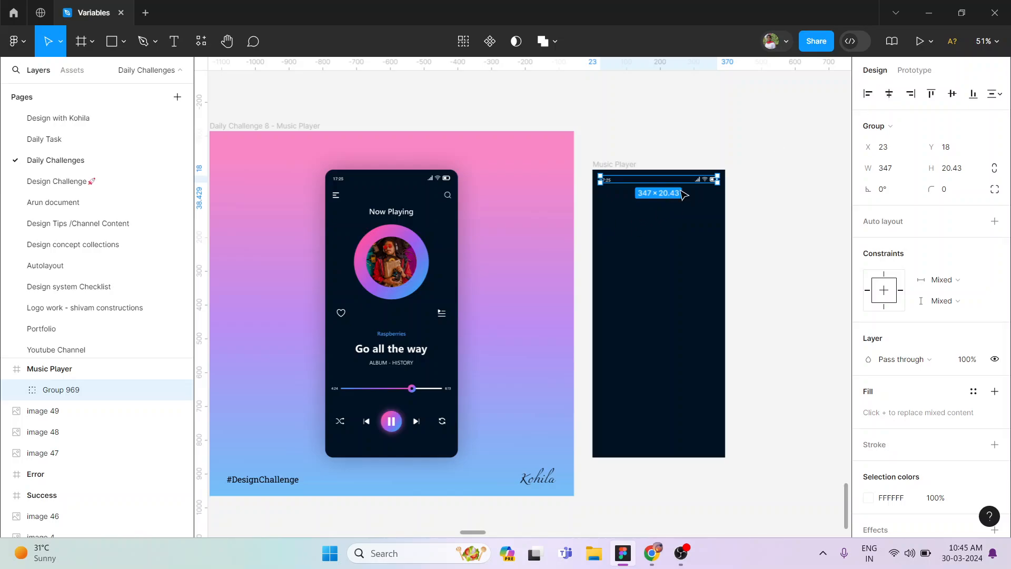
key("Up")
key("Up")
key("Up")
key("Up")
key("Up")
key("Up")
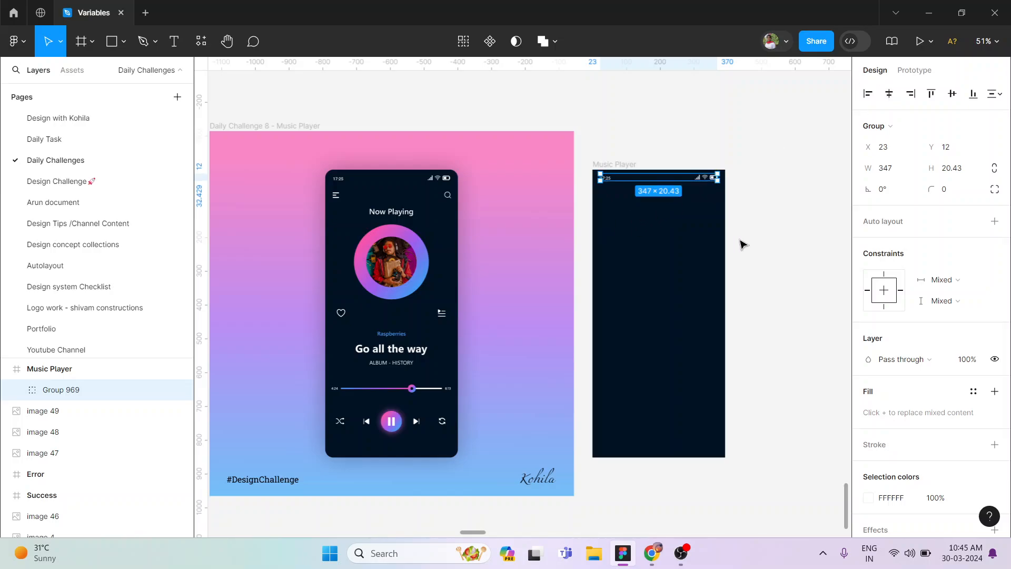
left_click(782, 247)
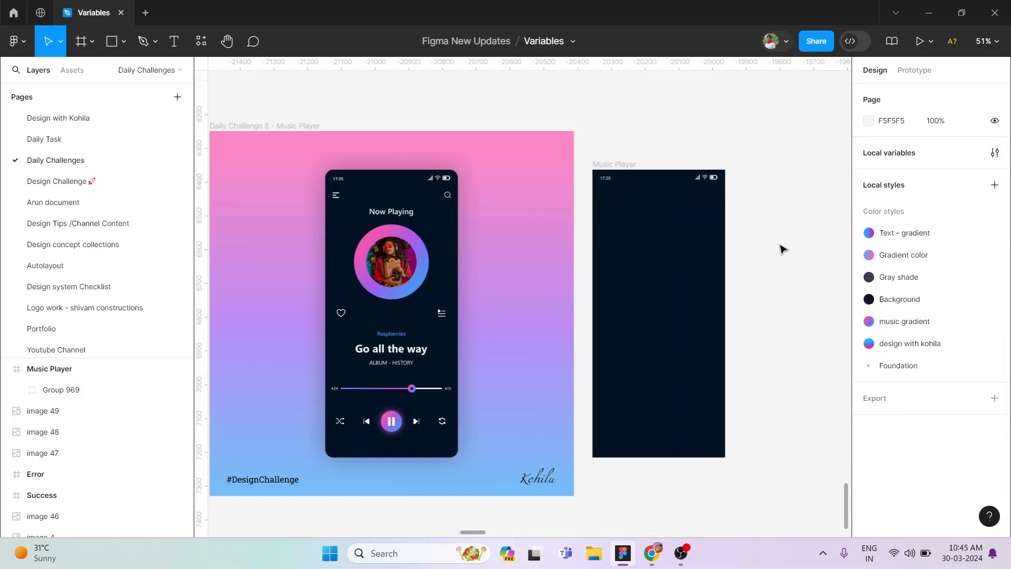
Step: Copy the menu and search icons from the finished screen into the new frame, below its status bar
double_click(338, 199)
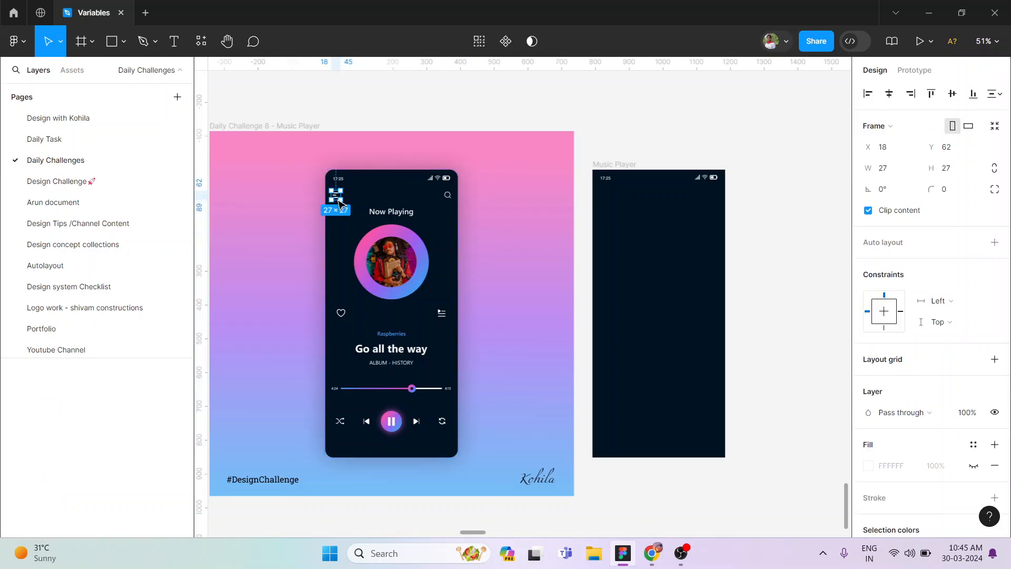
left_click(446, 197, "shift")
left_click_drag(344, 199, 612, 198)
scroll(735, 175, "up", 5)
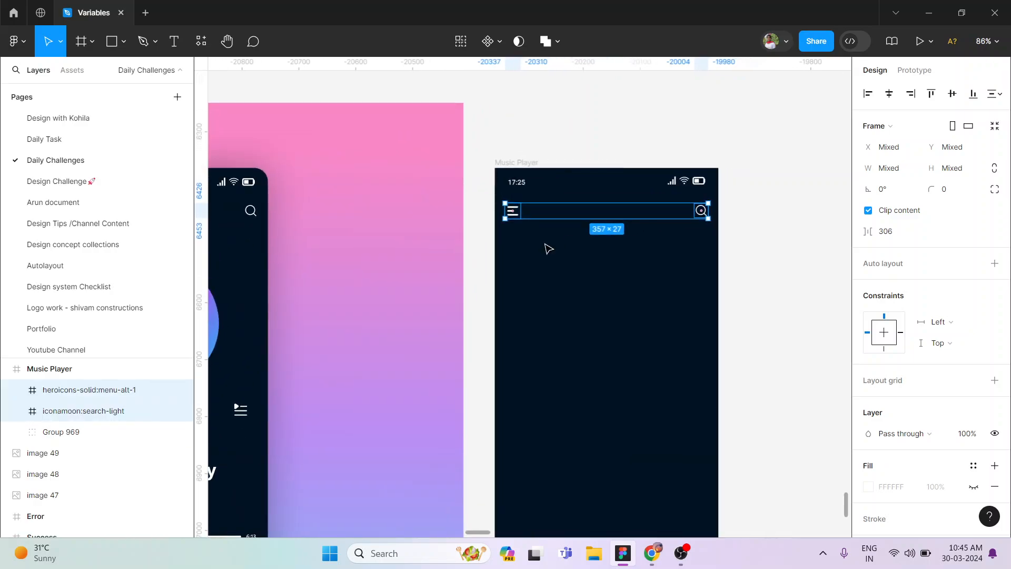
left_click(725, 269)
Step: Add a layout grid to the new Music Player frame and change its type to Columns
left_click(503, 213)
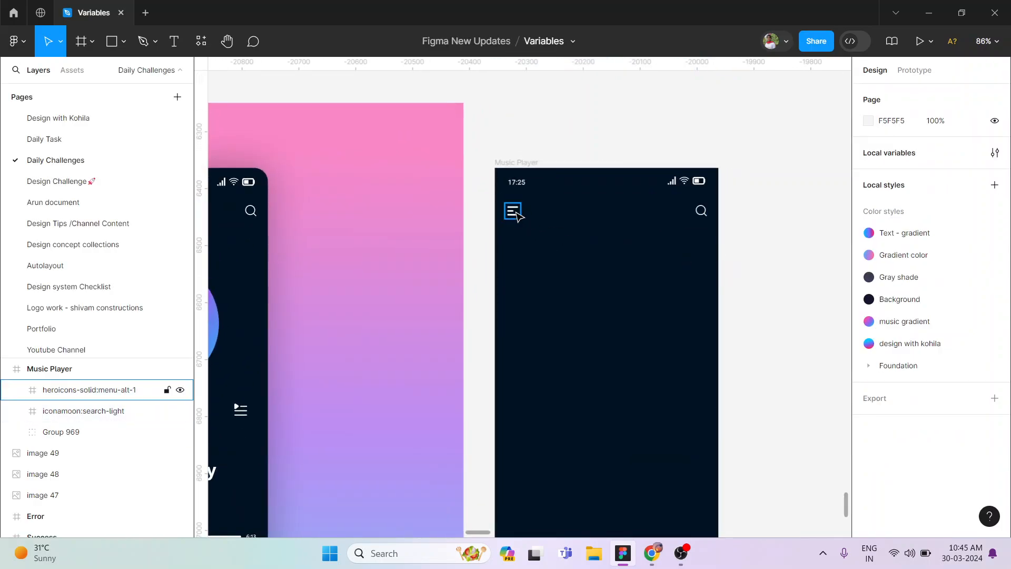
scroll(508, 195, "down", 2)
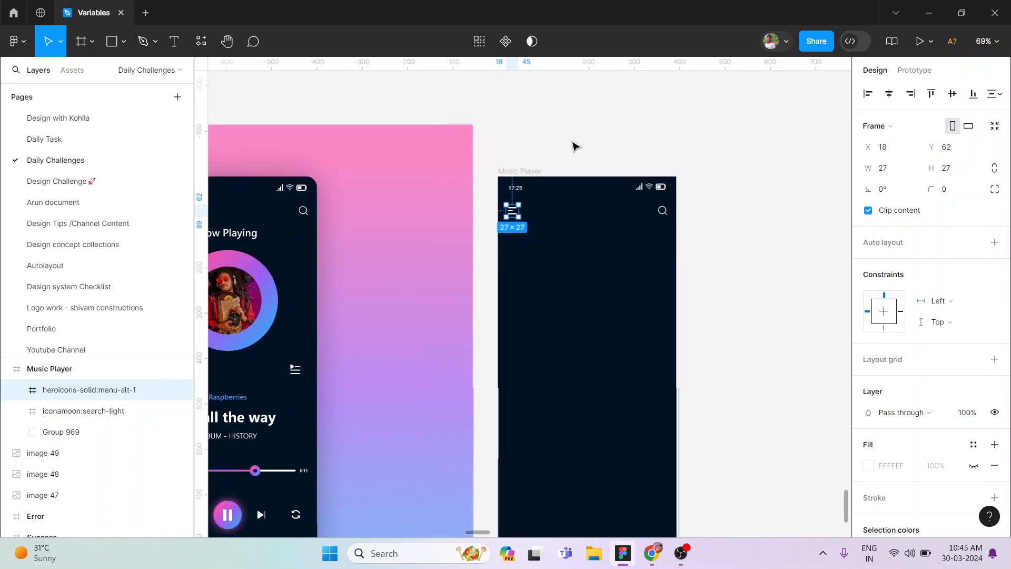
left_click(546, 169)
left_click(543, 170)
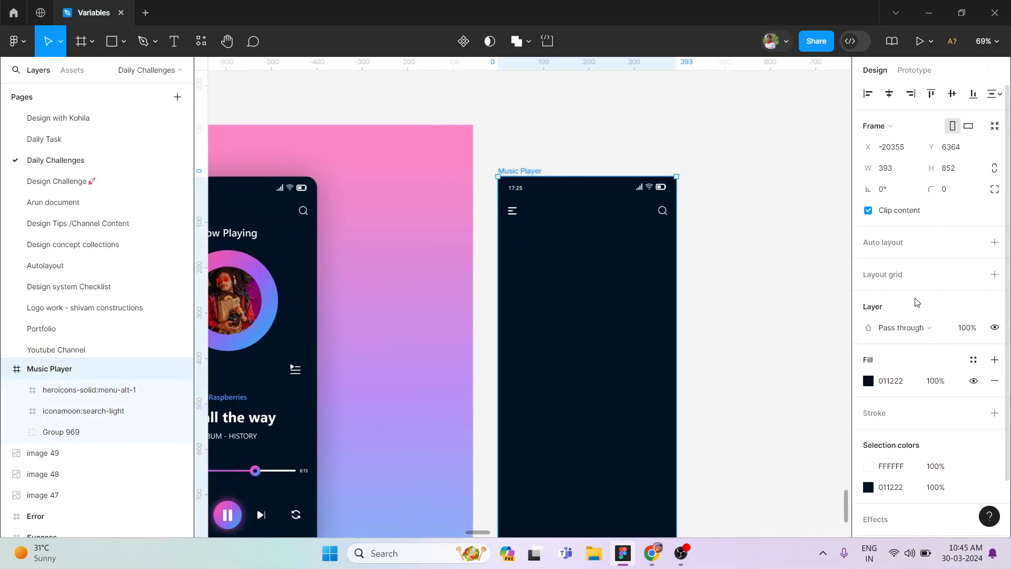
left_click(973, 279)
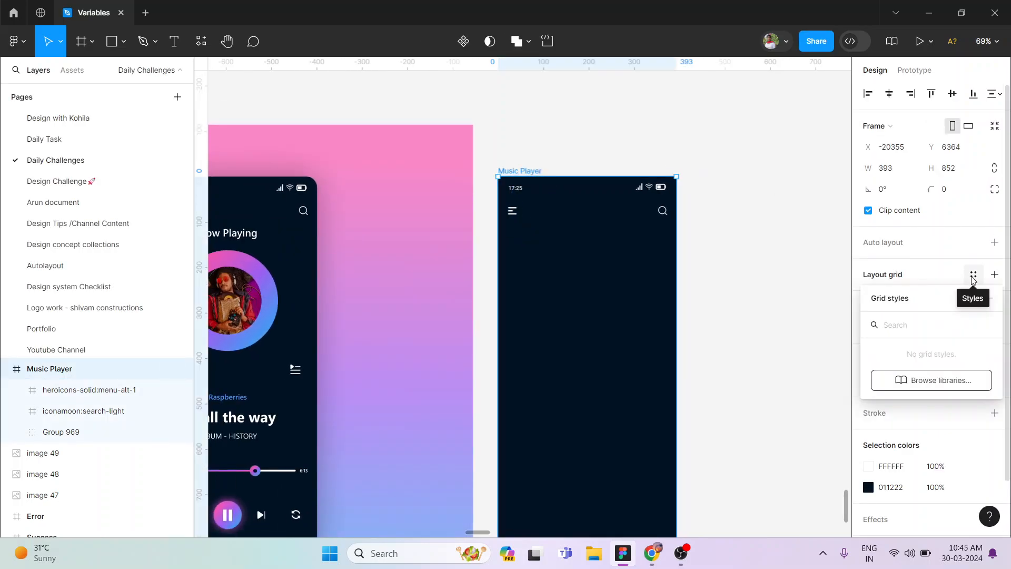
left_click(973, 279)
left_click(888, 278)
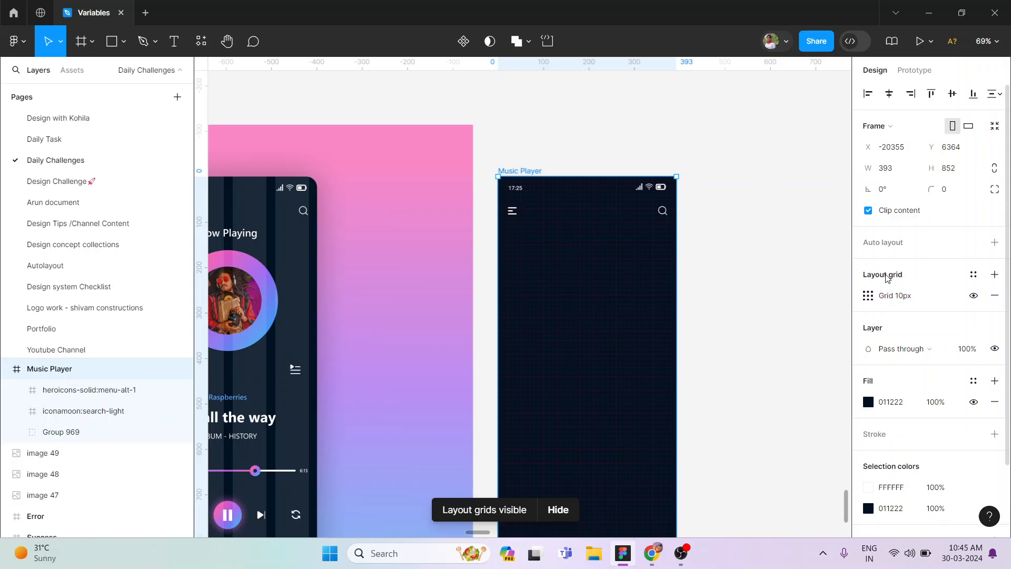
left_click(873, 301)
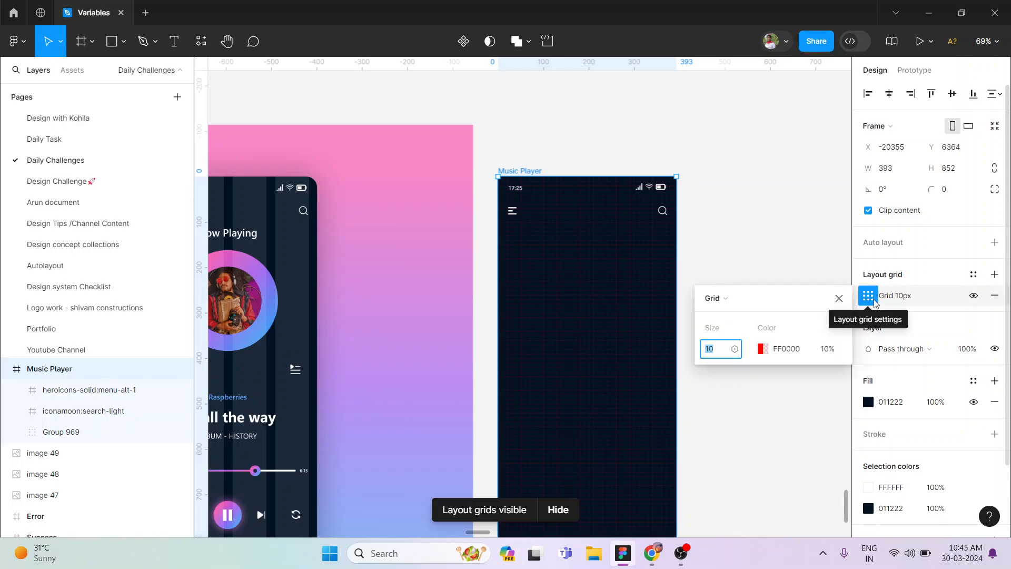
left_click(728, 299)
left_click(737, 314)
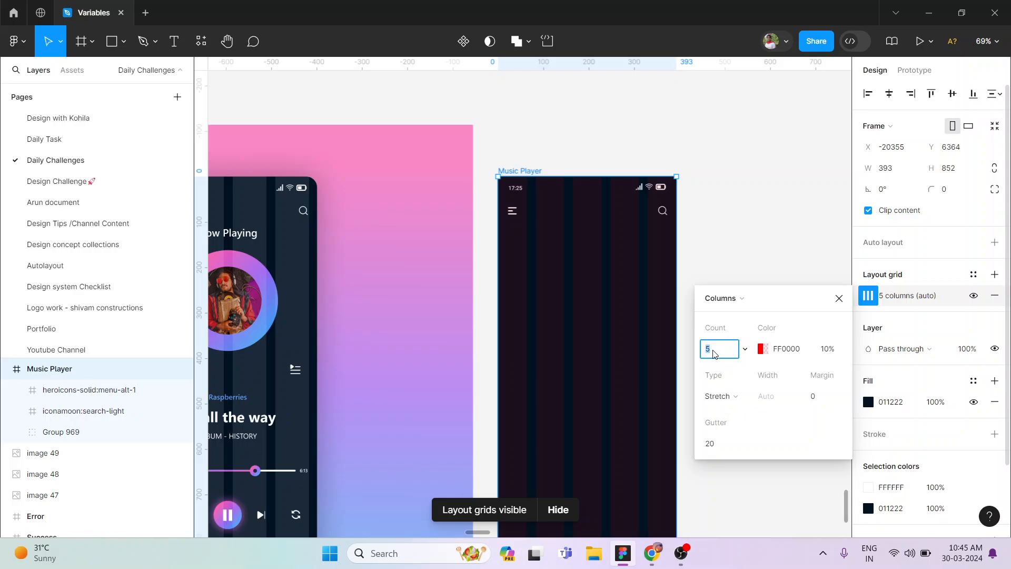
Step: Set the column grid to a count of 4 with a margin of 20
type("4")
key("Return")
left_click(822, 399)
type("20")
key("Return")
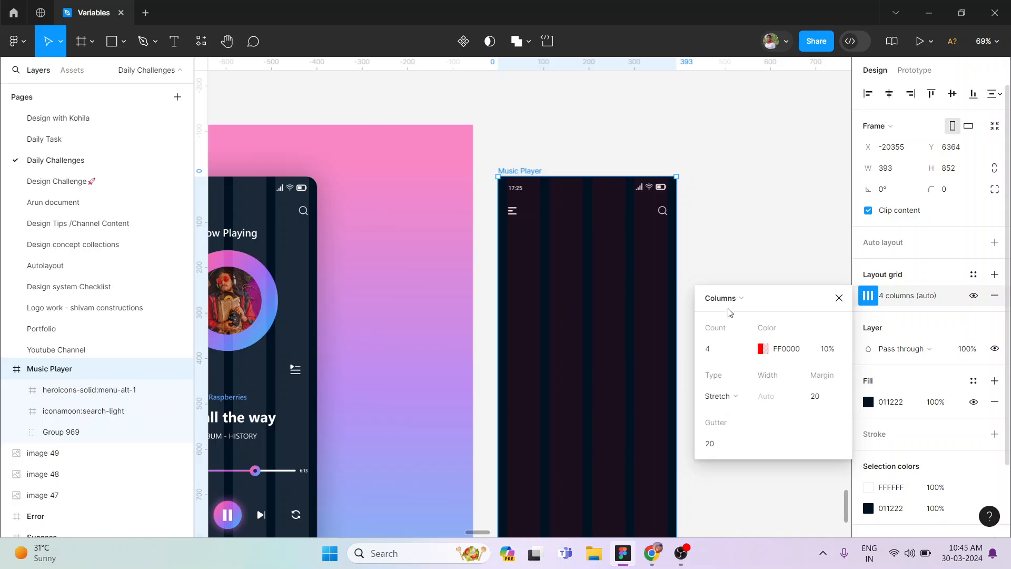
Step: Change the column grid colour to the light pink FFB5B5
left_click(768, 355)
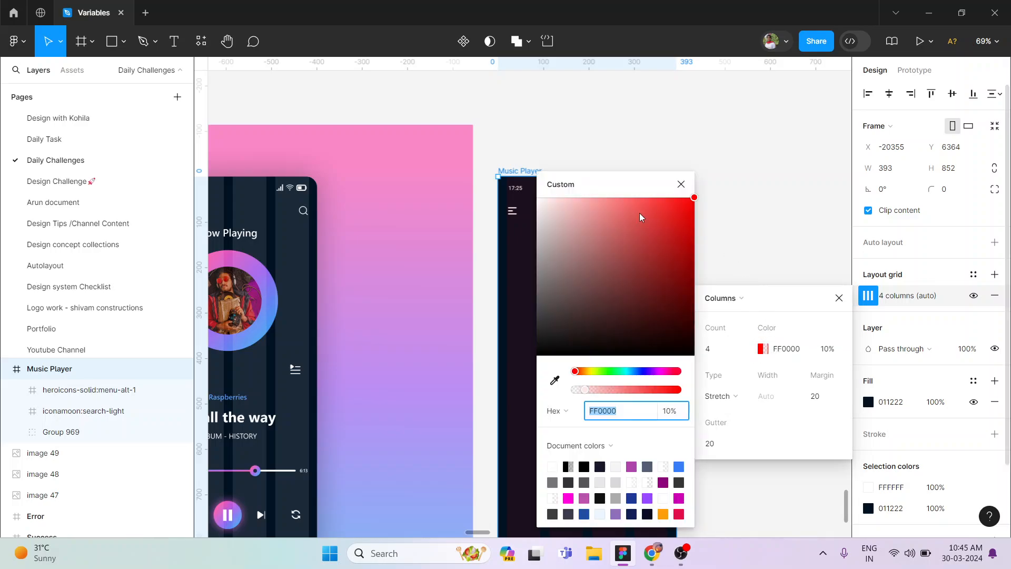
left_click(597, 197)
scroll(485, 321, "right", 3)
scroll(485, 321, "down", 1)
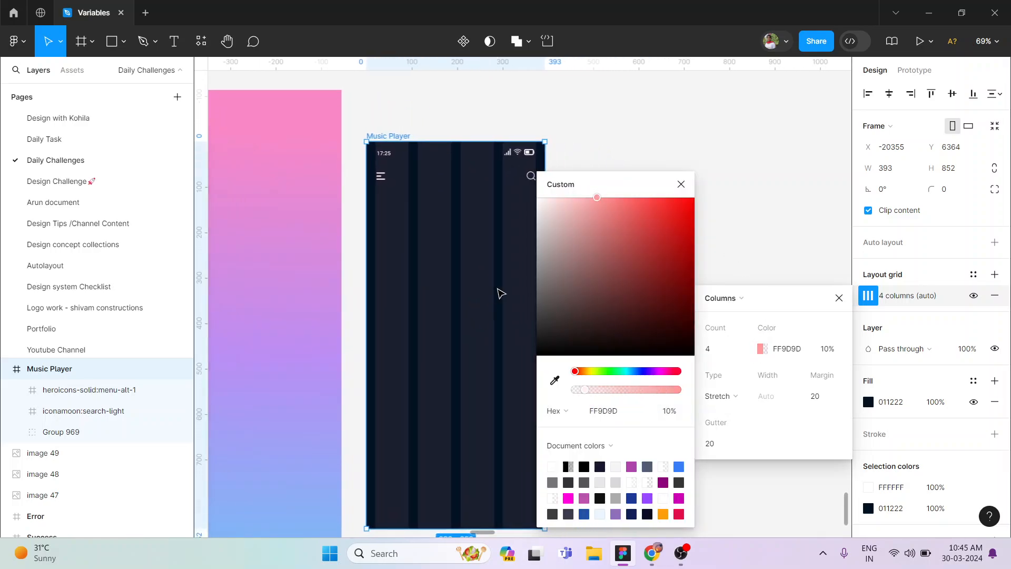
left_click_drag(600, 202, 583, 195)
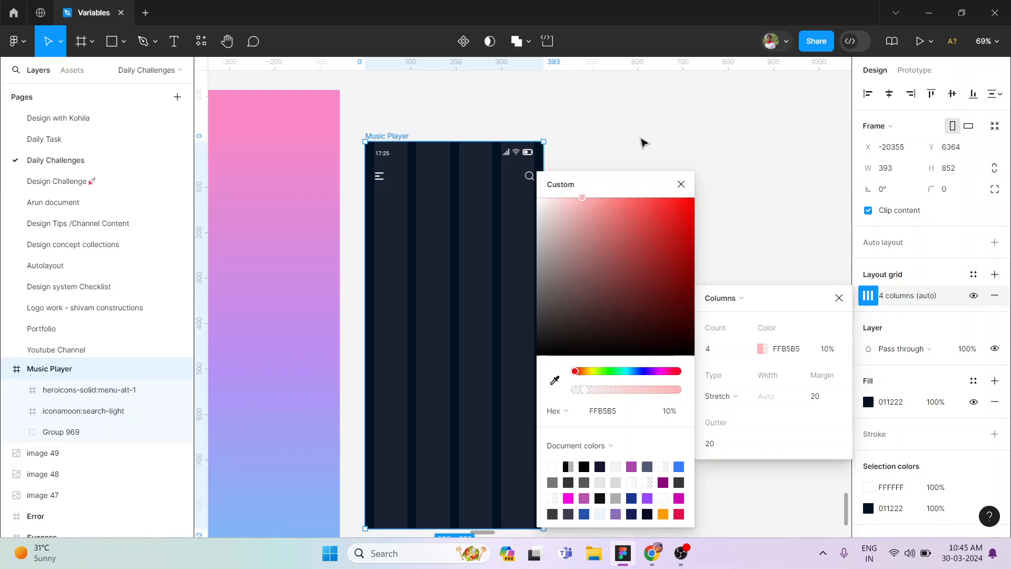
left_click(641, 143)
scroll(679, 158, "left", 5)
scroll(660, 170, "right", 3)
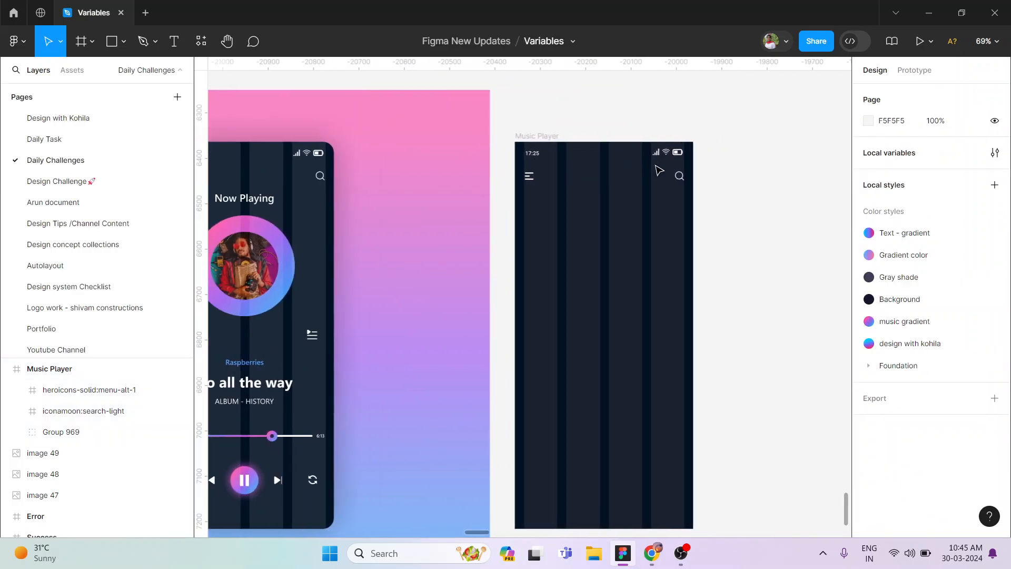
Step: Align the menu and search icons with the column grid's outer edges, placing menu at X 17 and search at X 350
scroll(658, 177, "up", 5)
left_click(658, 180)
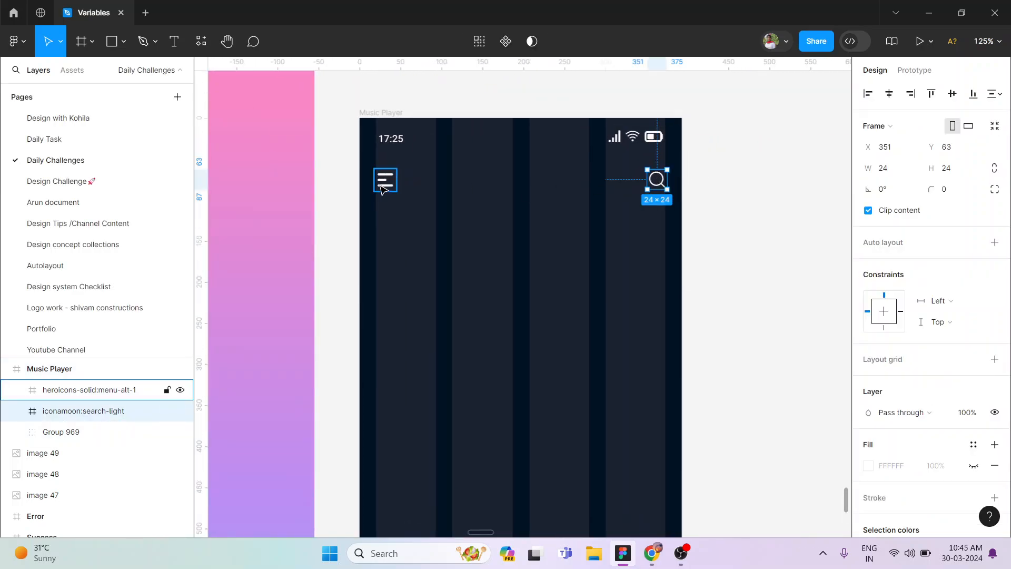
scroll(383, 181, "up", 5)
left_click(399, 190)
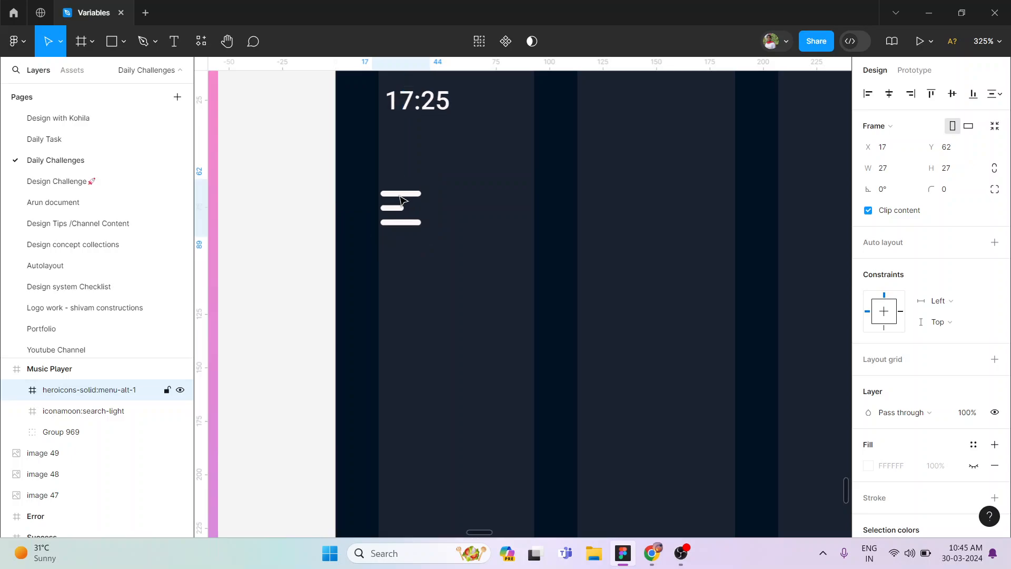
scroll(401, 212, "right", 1)
scroll(400, 211, "right", 5)
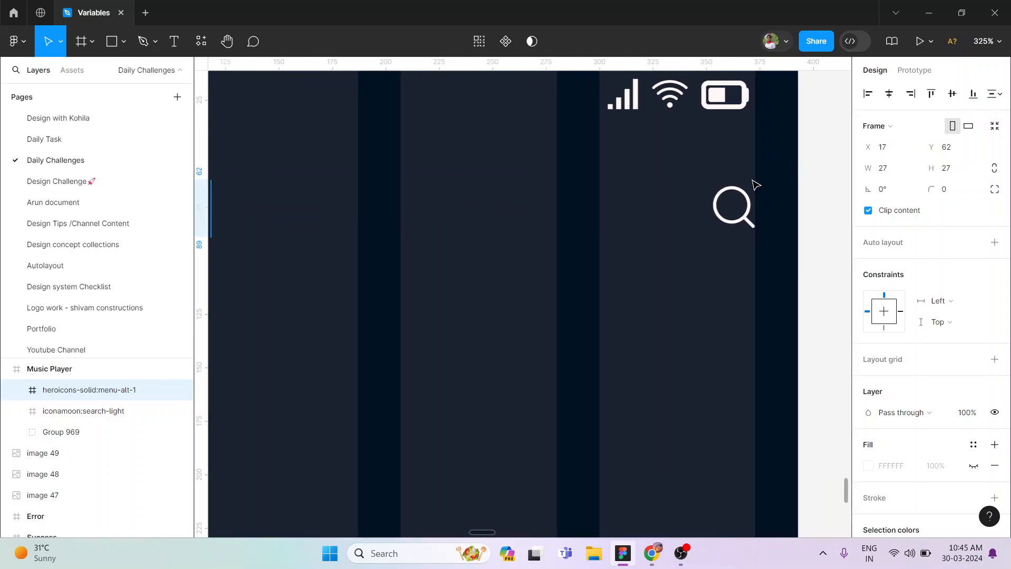
left_click(745, 206)
scroll(639, 214, "down", 8)
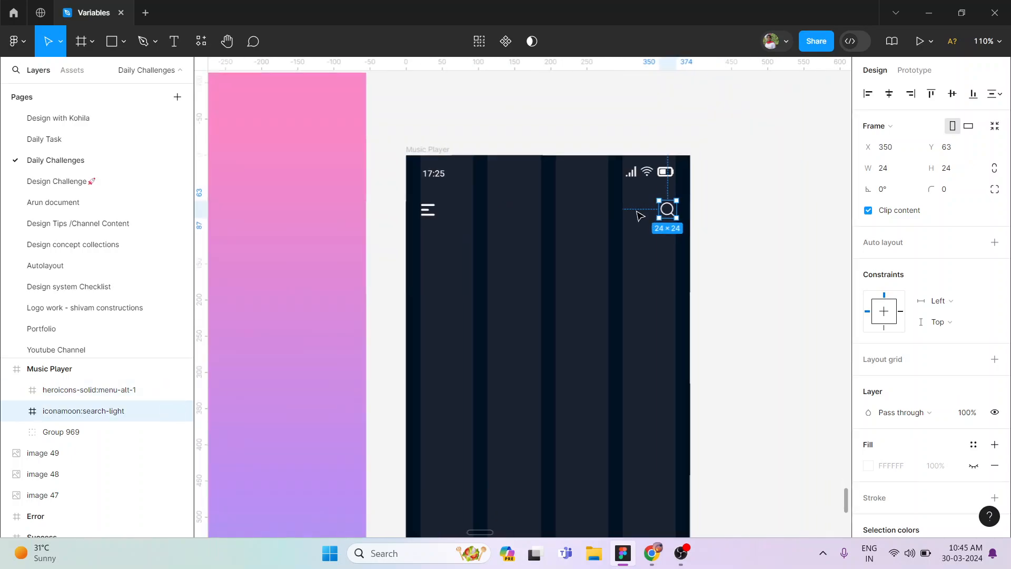
left_click(742, 242)
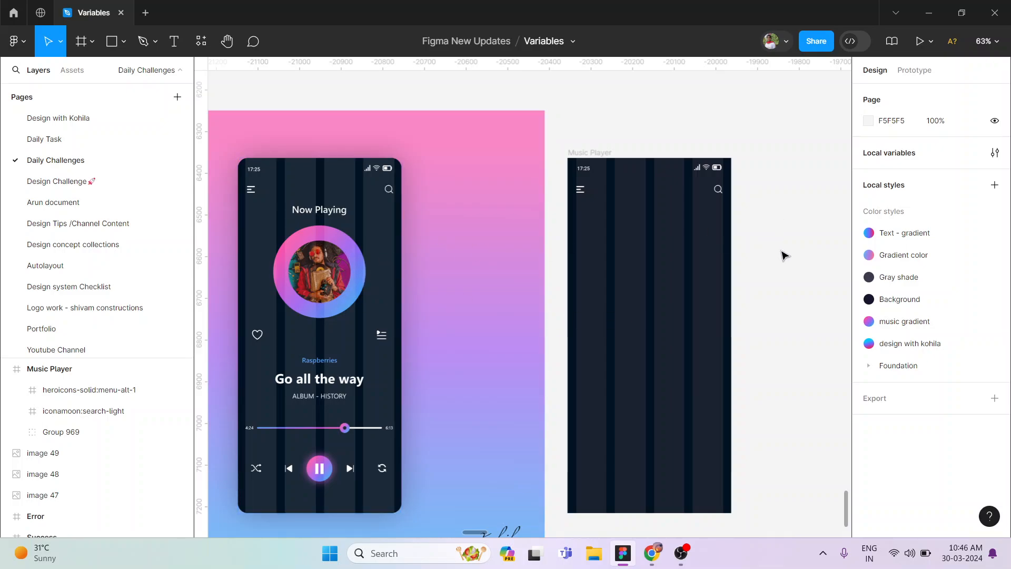
Step: Copy the "Now Playing" title from the finished screen into the new frame and centre it horizontally
key("o")
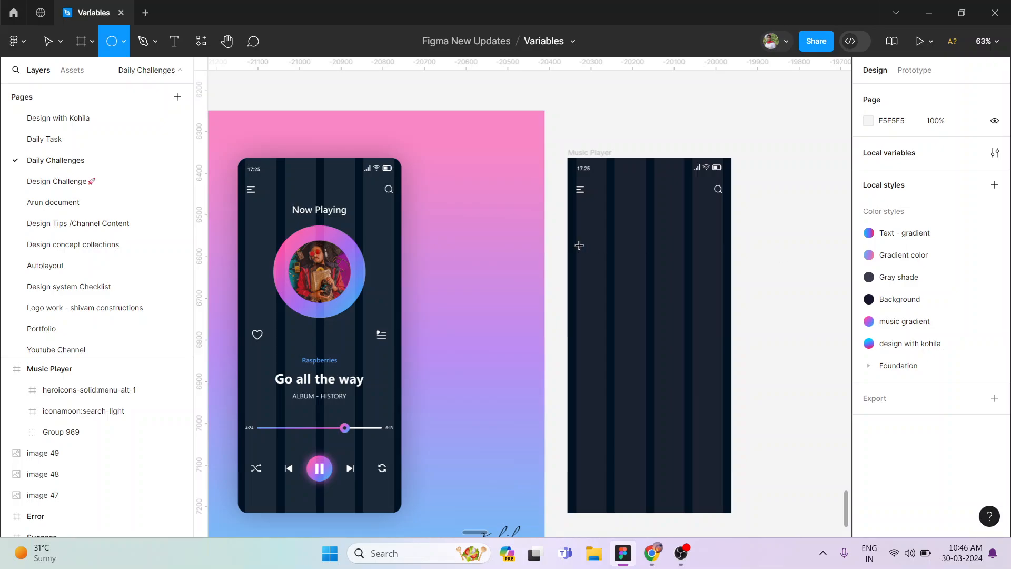
key("v")
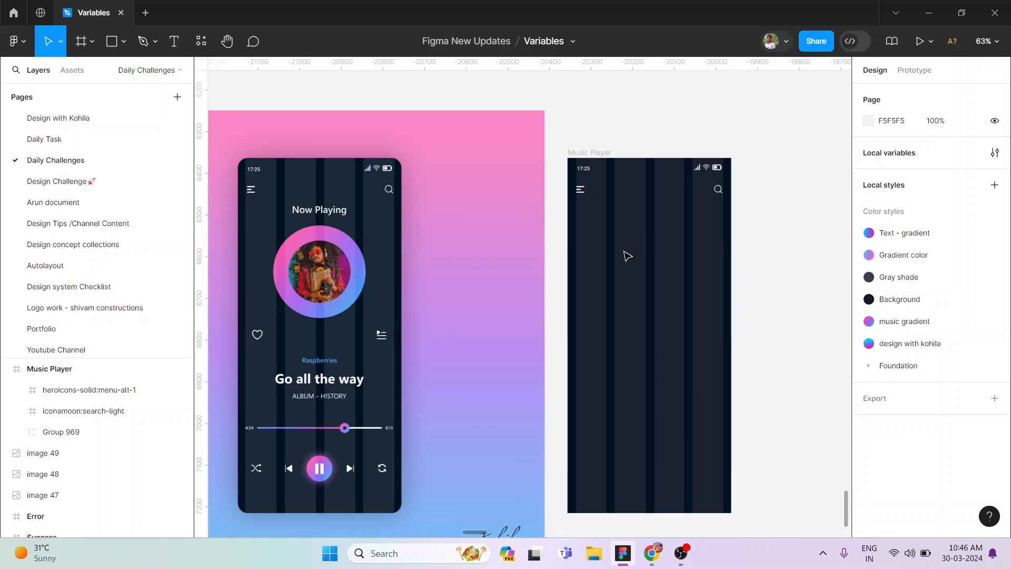
left_click(313, 217)
left_click(314, 215)
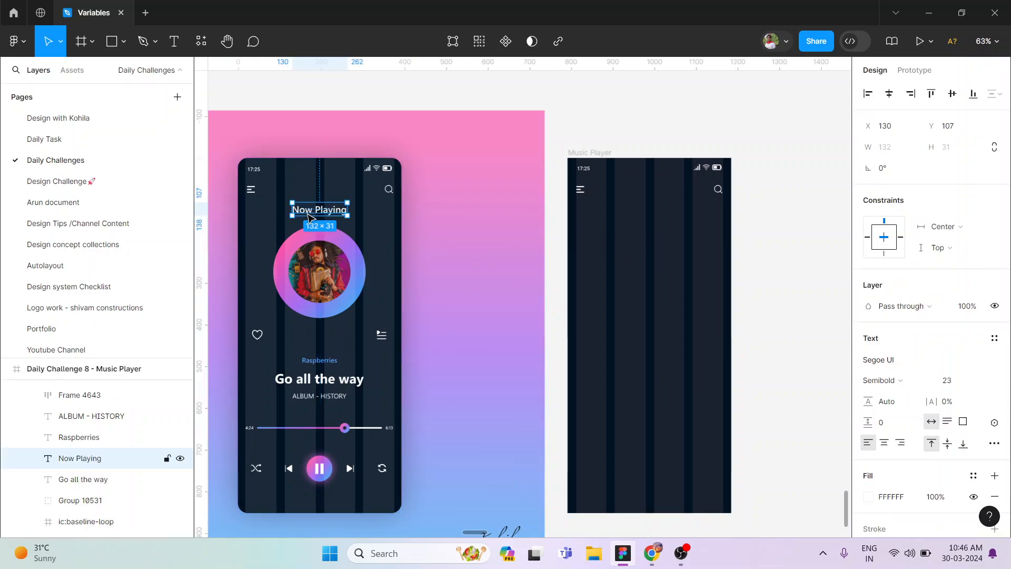
left_click_drag(314, 215, 652, 225)
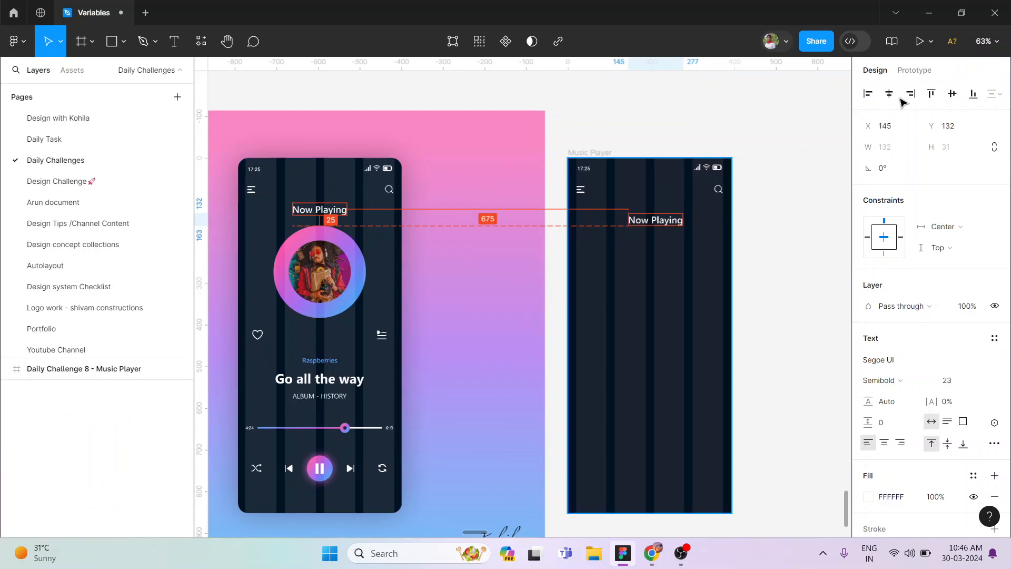
left_click(888, 93)
left_click(766, 293)
Step: Draw a circle about 206 × 206 below the Now Playing title, centred horizontally, and position it at about Y 195
key("o")
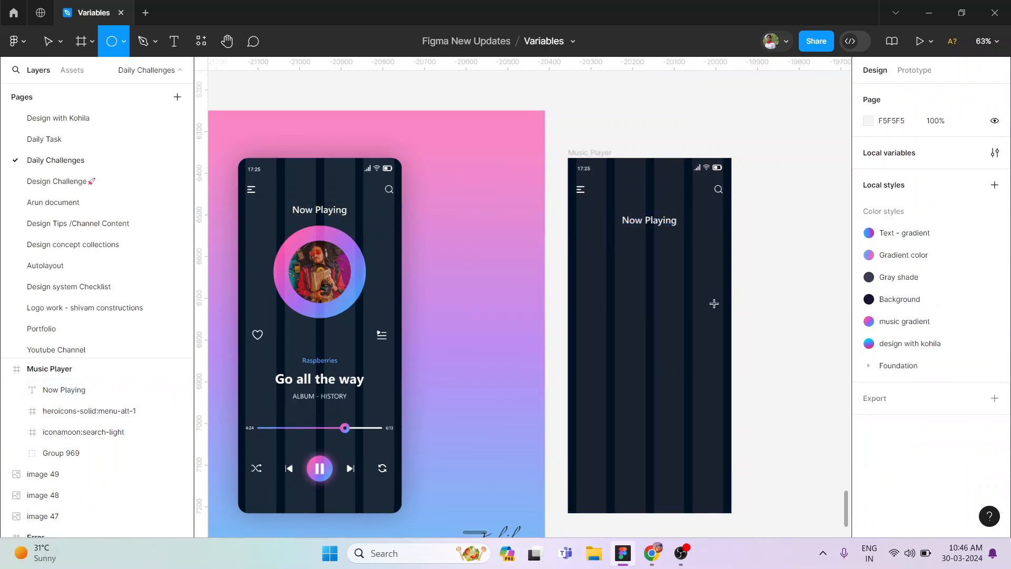
left_click_drag(618, 254, 704, 328)
left_click(888, 93)
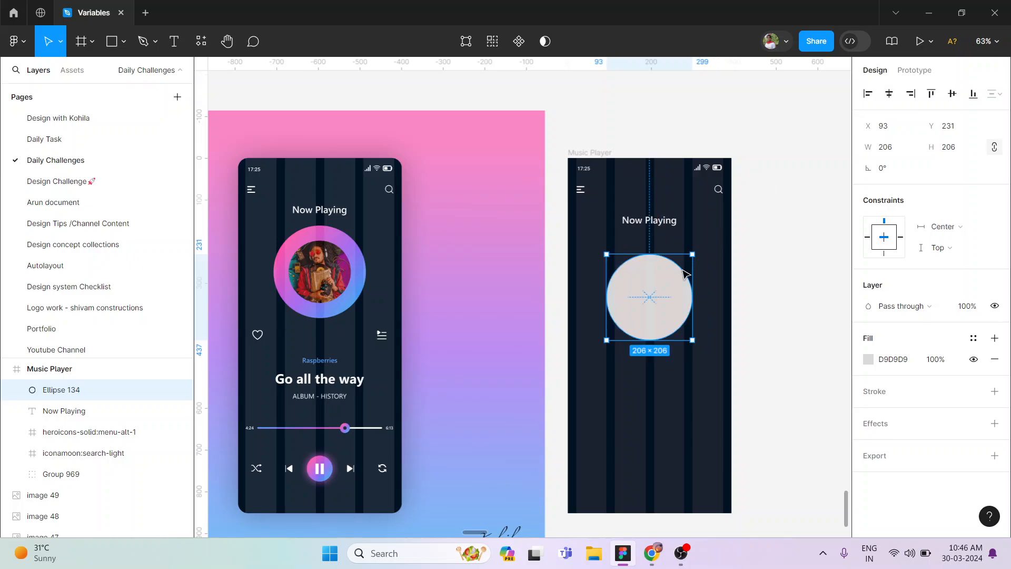
left_click_drag(679, 295, 670, 279)
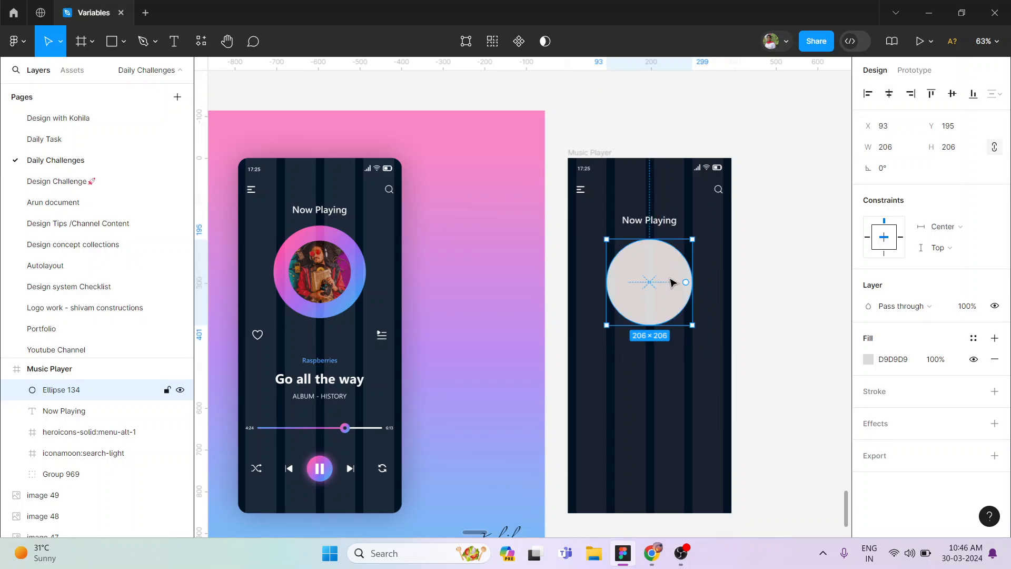
Step: Apply the music gradient style to the circle's fill and detach the style
left_click(973, 339)
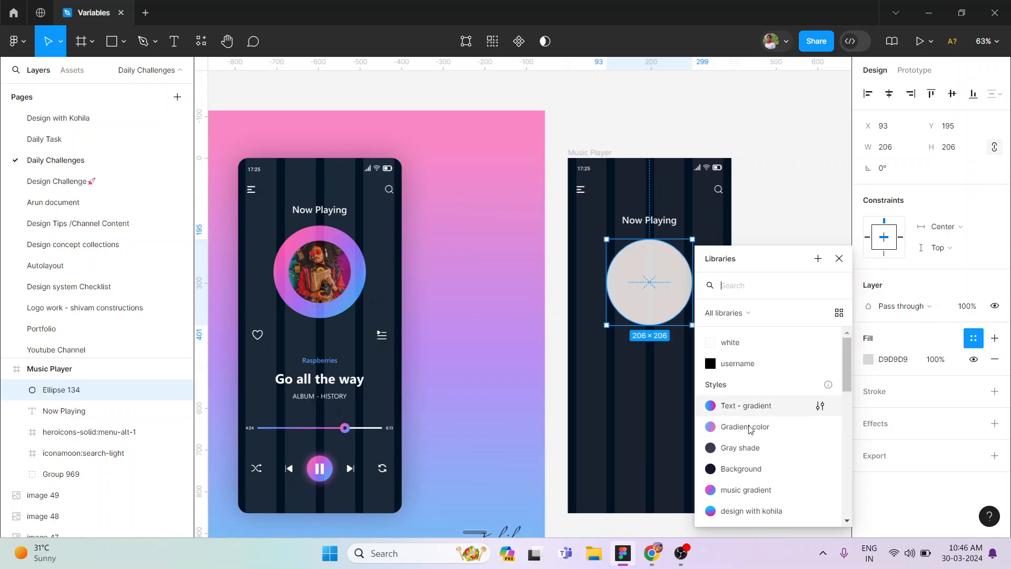
left_click(757, 490)
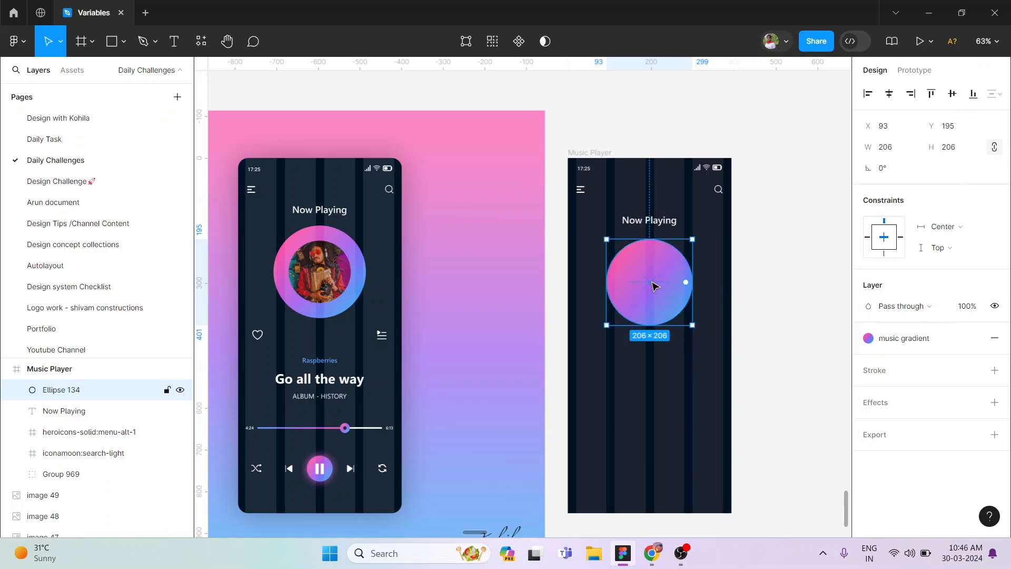
left_click(972, 340)
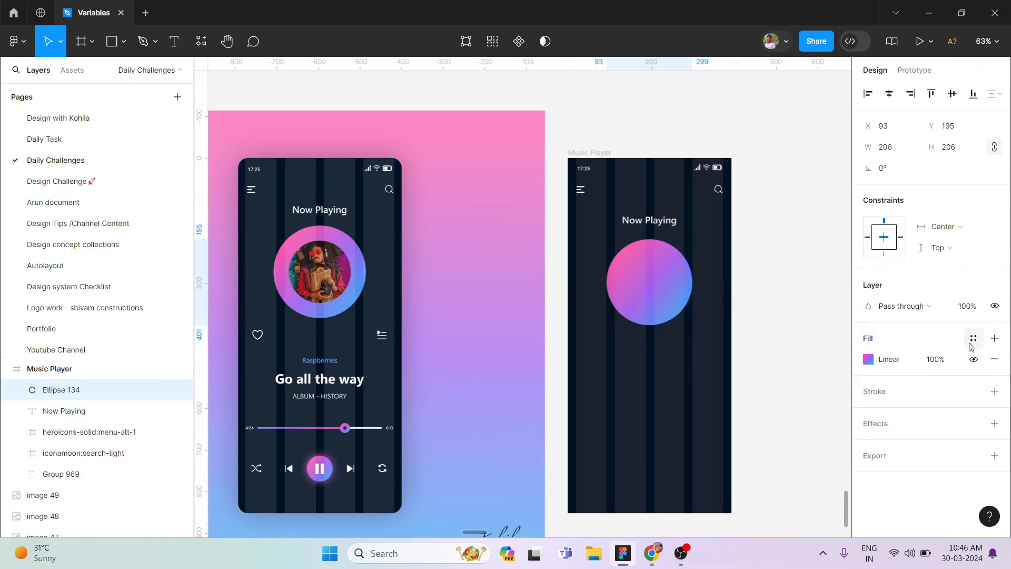
Step: Examine the colour stops of the circle's linear gradient fill
left_click(867, 359)
scroll(556, 311, "up", 3)
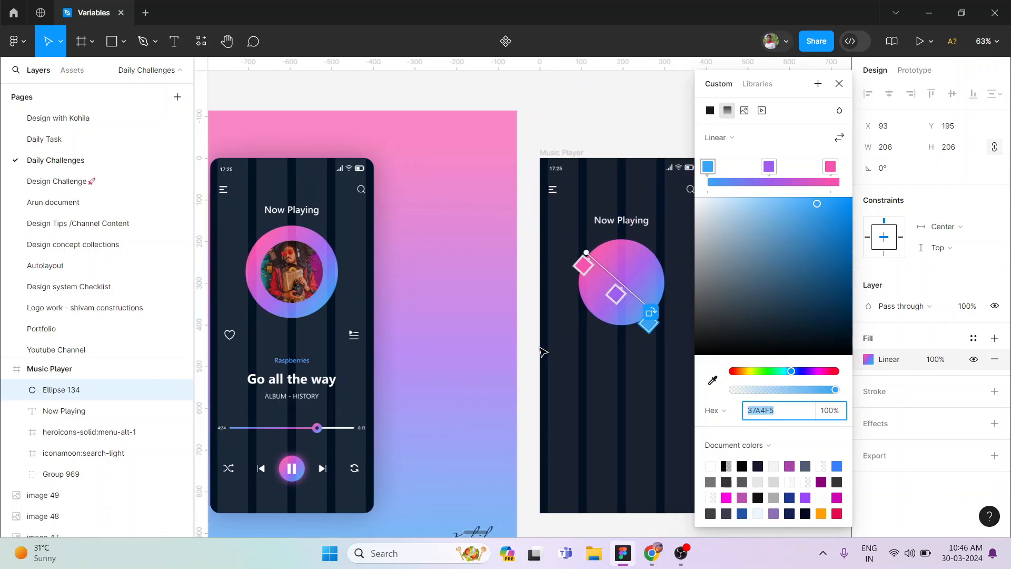
scroll(554, 311, "right", 3)
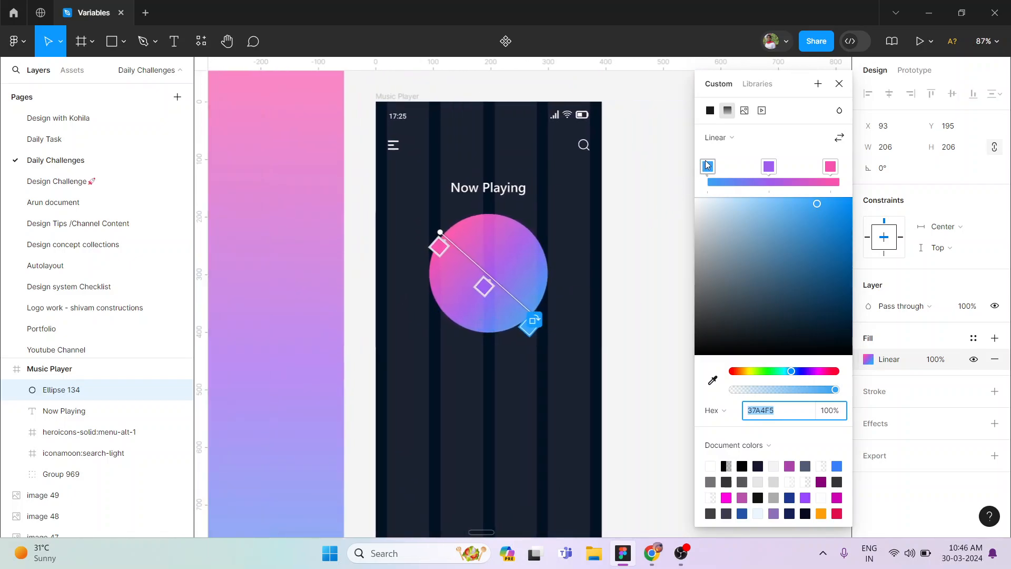
left_click(710, 166)
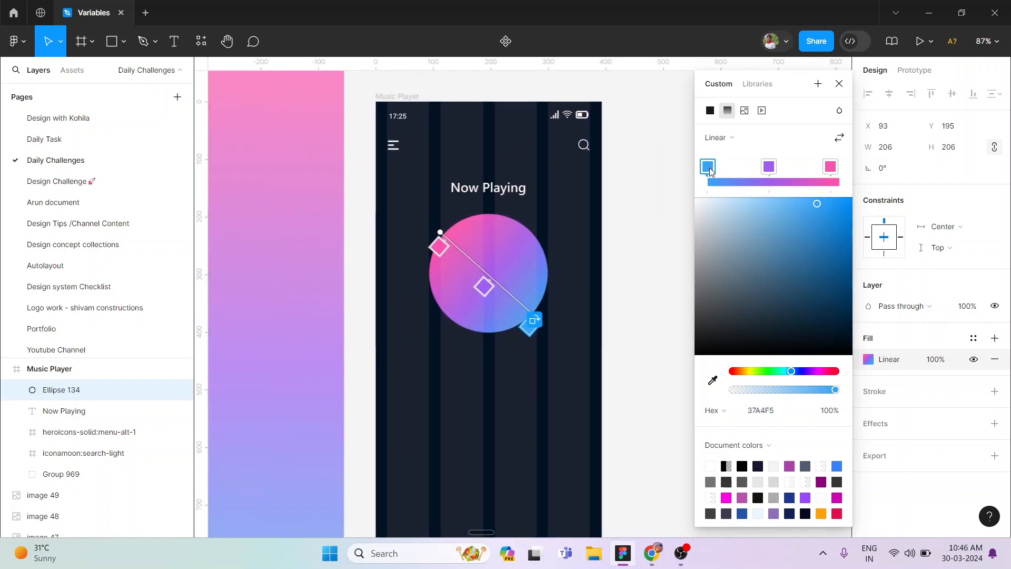
left_click(769, 167)
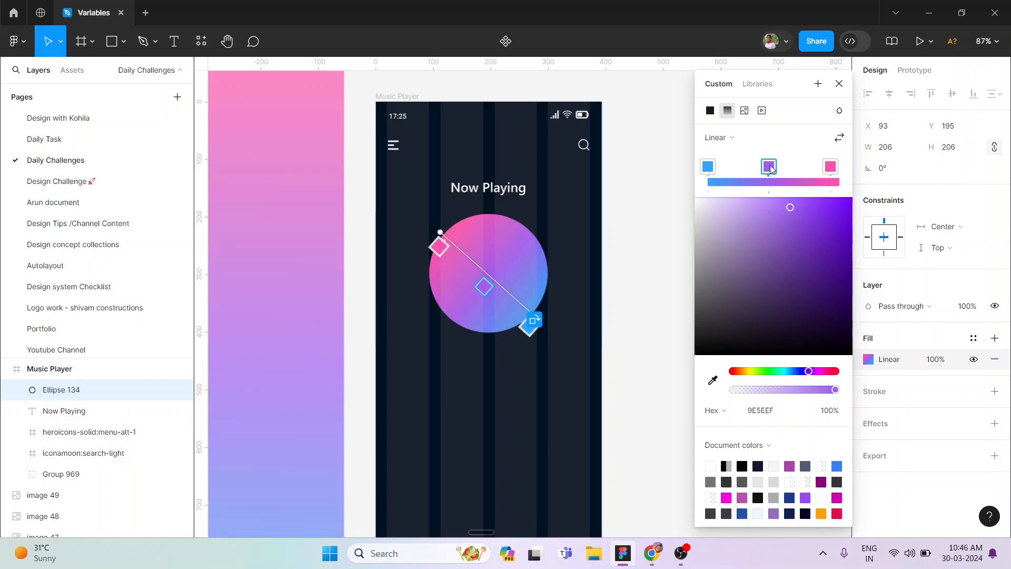
left_click(831, 166)
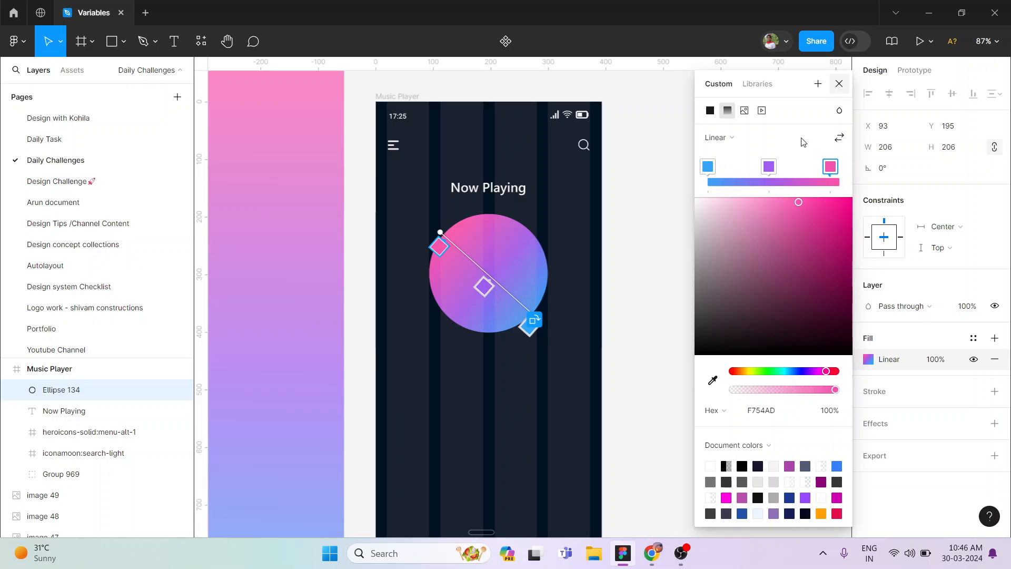
left_click(839, 84)
scroll(688, 339, "left", 3)
left_click(784, 327)
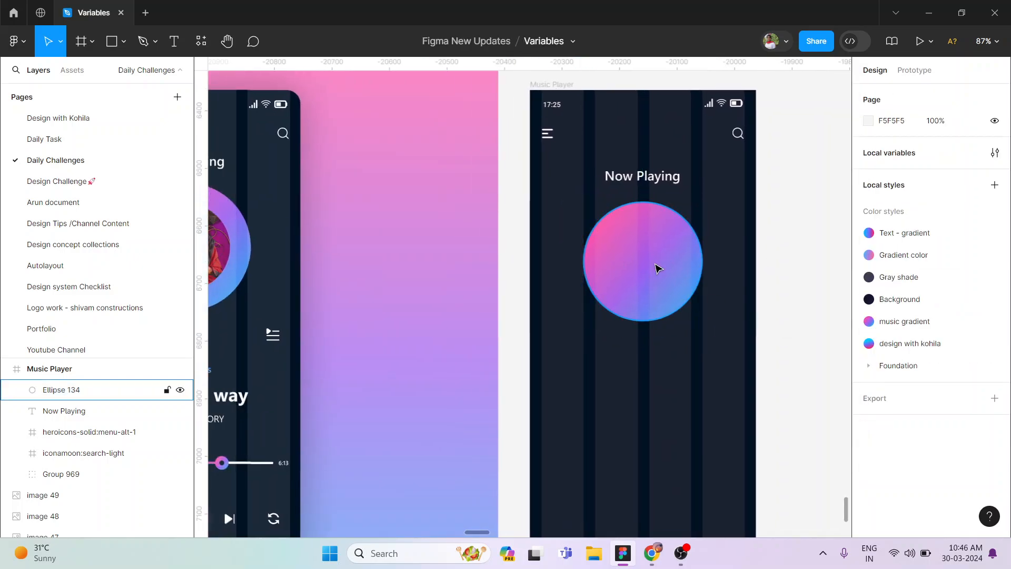
Step: Duplicate the gradient circle and scale the copy about its centre to about 154 × 154
left_click(658, 269)
key("ctrl+d")
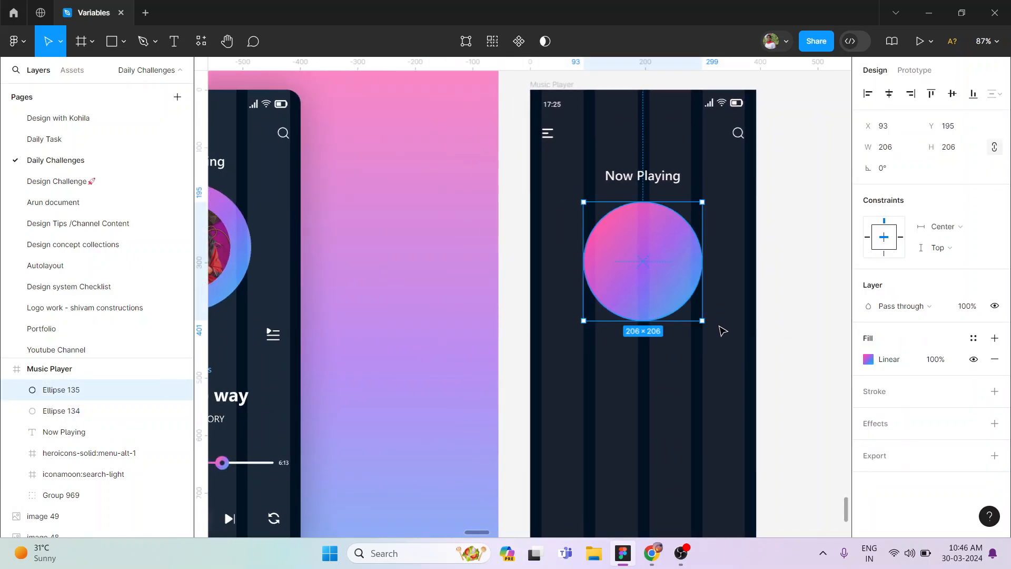
key("k")
left_click_drag(704, 319, 687, 306)
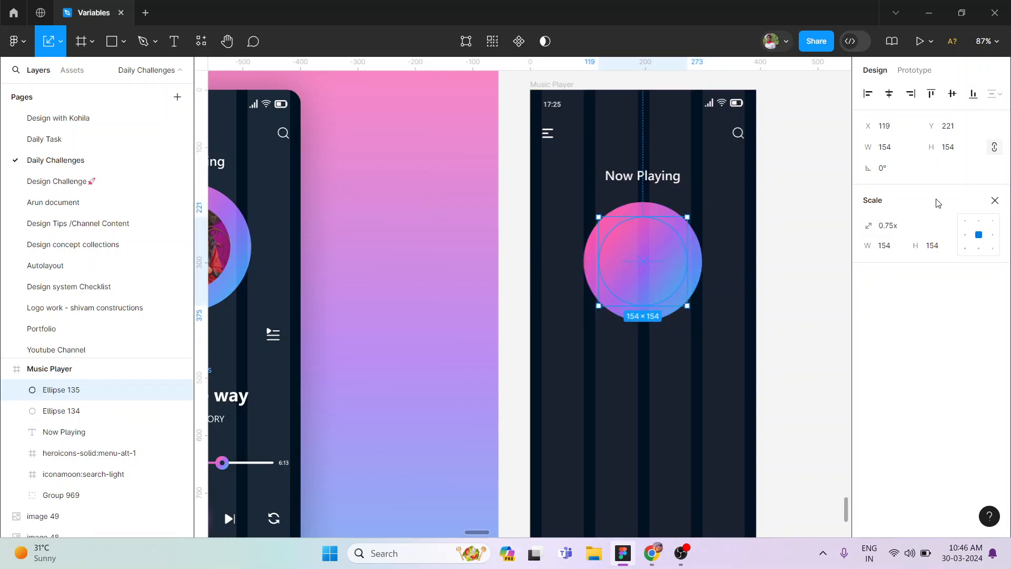
left_click(994, 200)
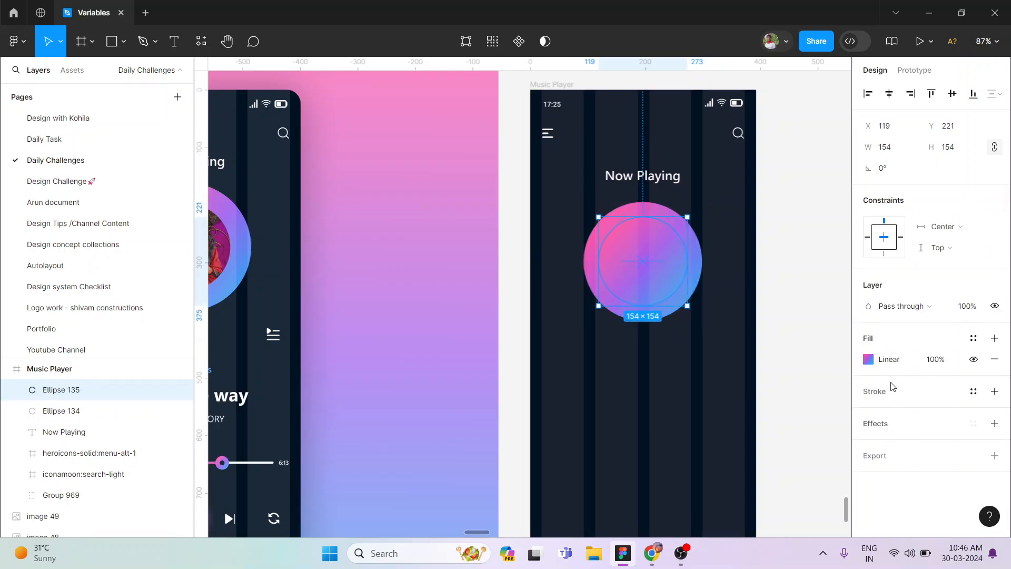
Step: Add a new fill to the inner circle, bring the circle to the front, and remove its gradient fill
left_click(994, 338)
right_click(651, 259)
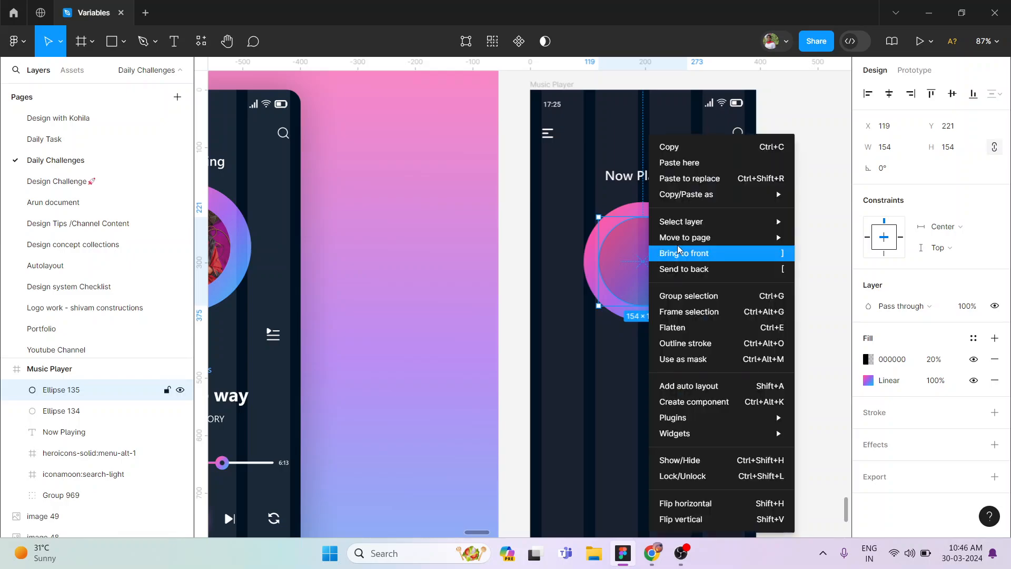
left_click(687, 253)
left_click(994, 380)
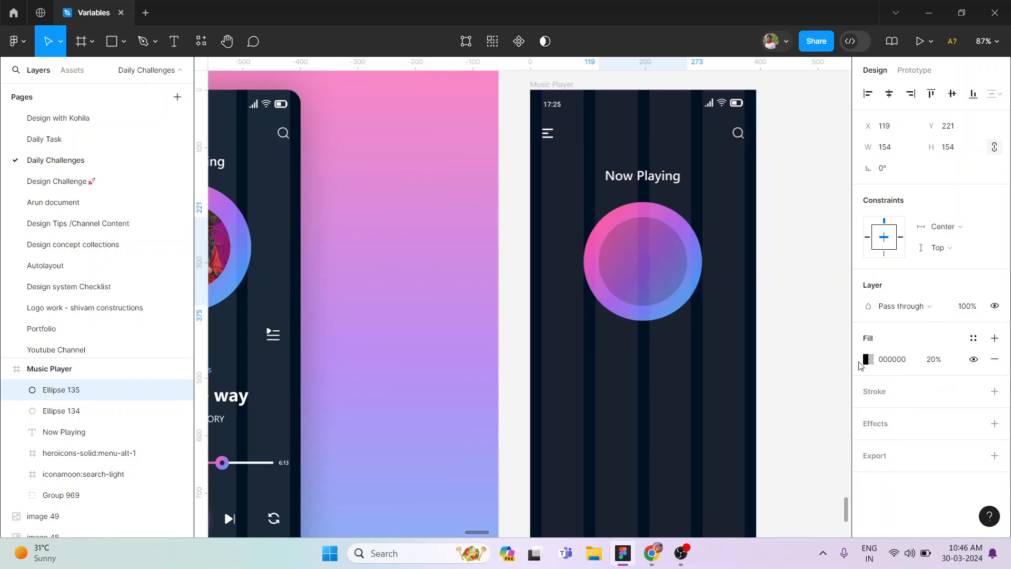
Step: Change the inner circle's remaining fill to an image fill at 100% opacity
left_click(869, 360)
left_click(744, 183)
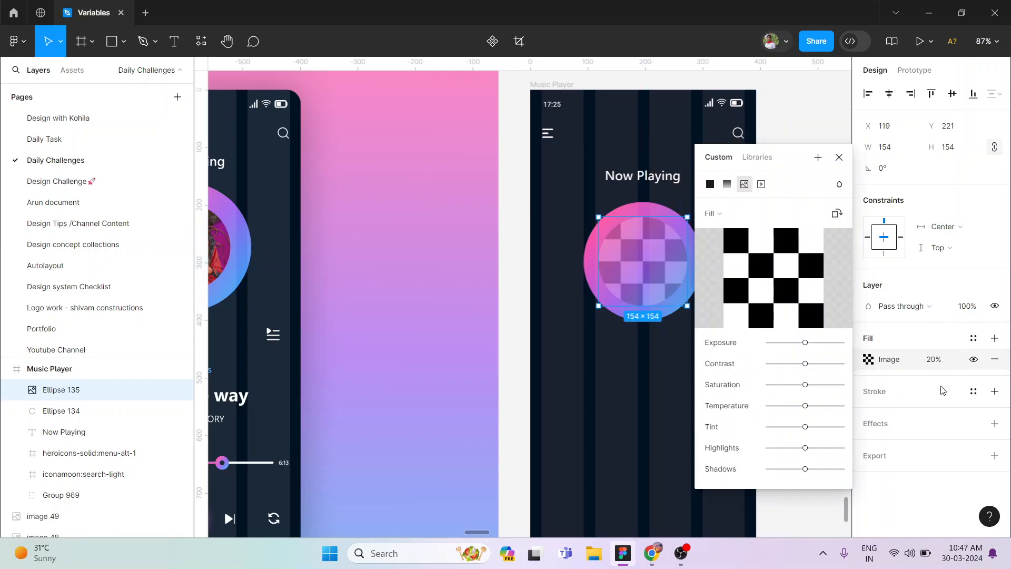
left_click(943, 368)
type("100")
key("Return")
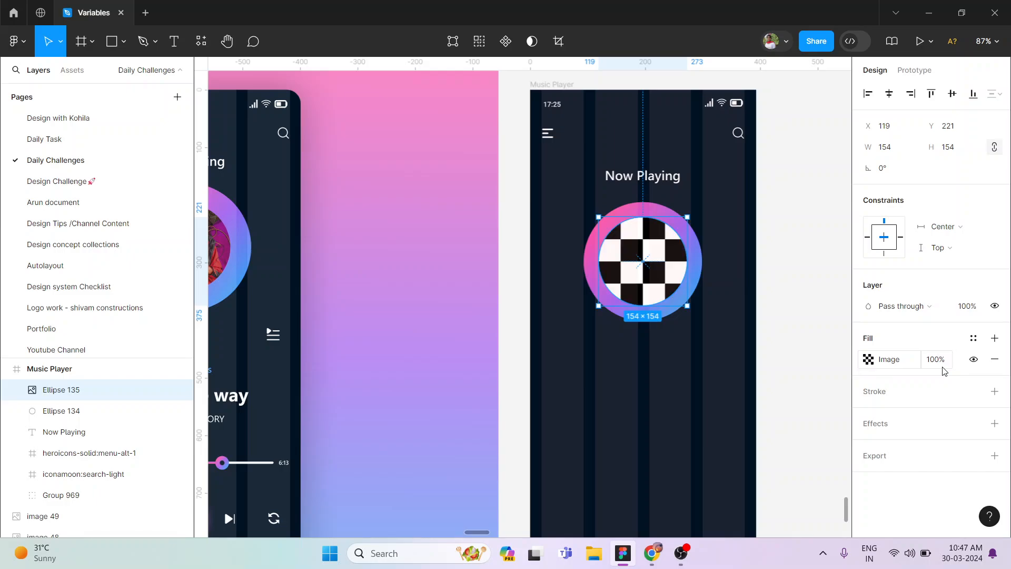
left_click(760, 350)
Step: Copy the heart and playlist icon row from the finished screen to below the new circle and centre it horizontally
scroll(760, 350, "down", 3)
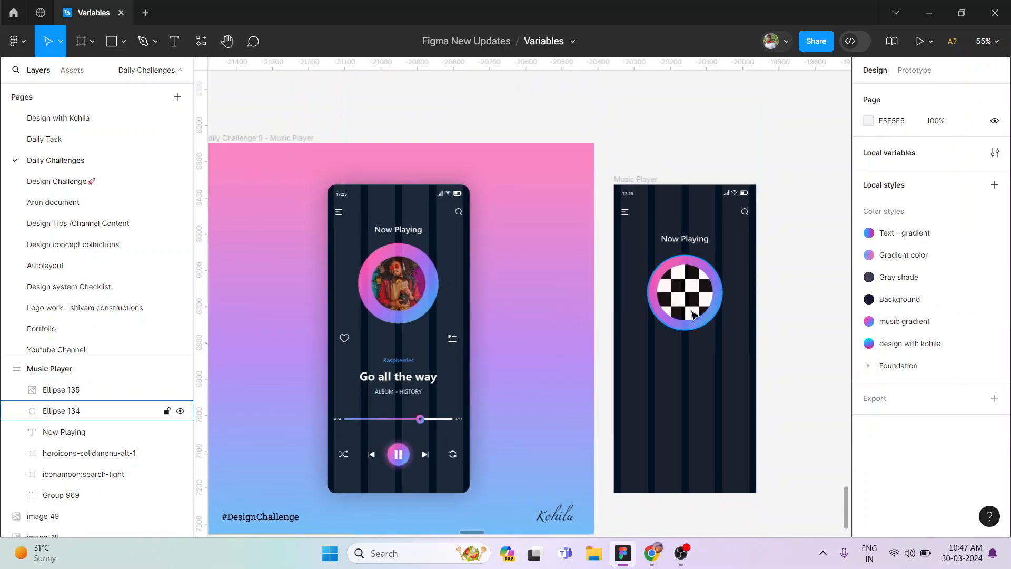
left_click(349, 344)
left_click(349, 344)
left_click_drag(362, 345, 647, 349)
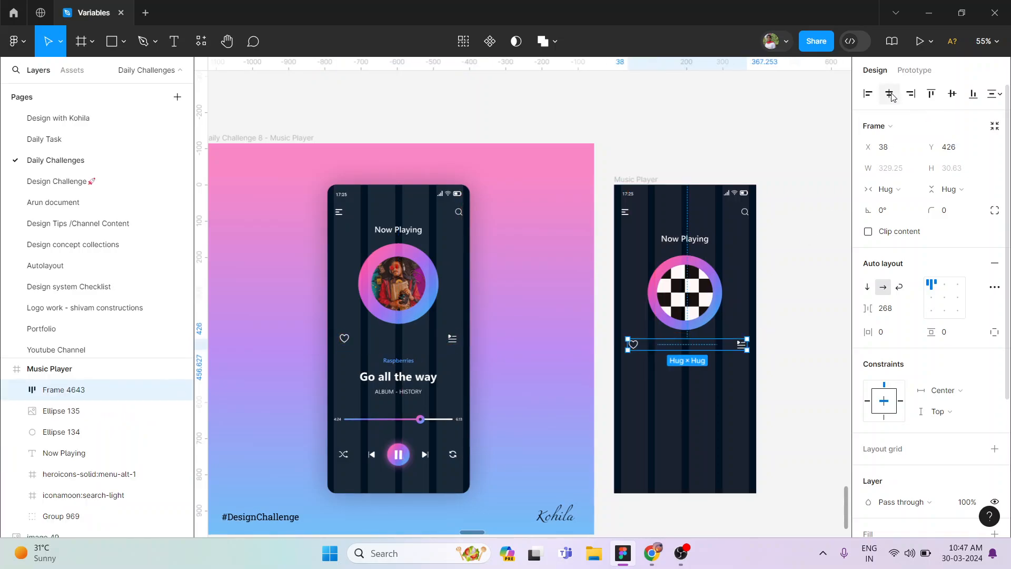
left_click(754, 402)
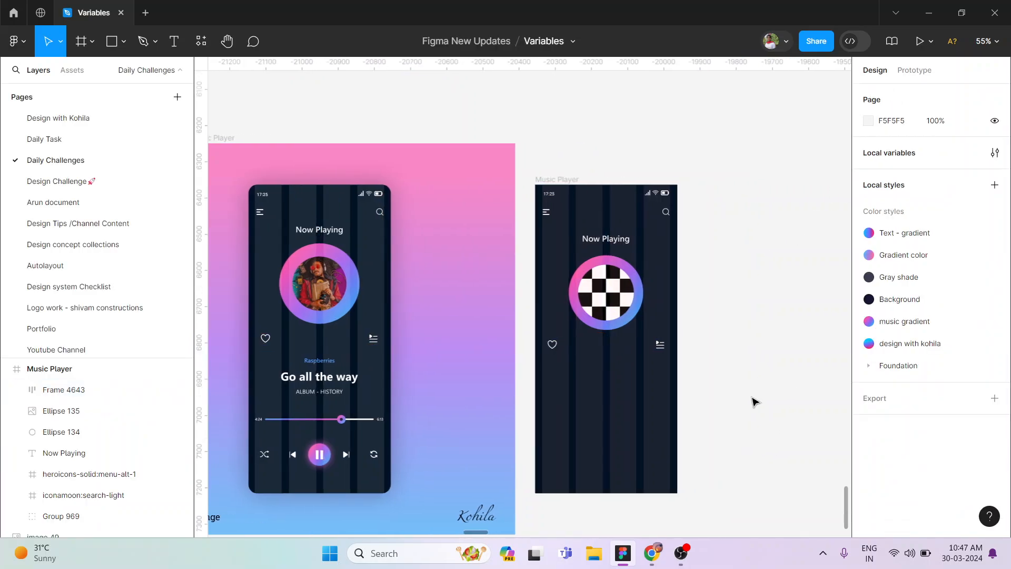
Step: Select the inner checkered circle and open the Pexels plugin for it
scroll(706, 316, "up", 3)
left_click(702, 302)
scroll(649, 323, "up", 3)
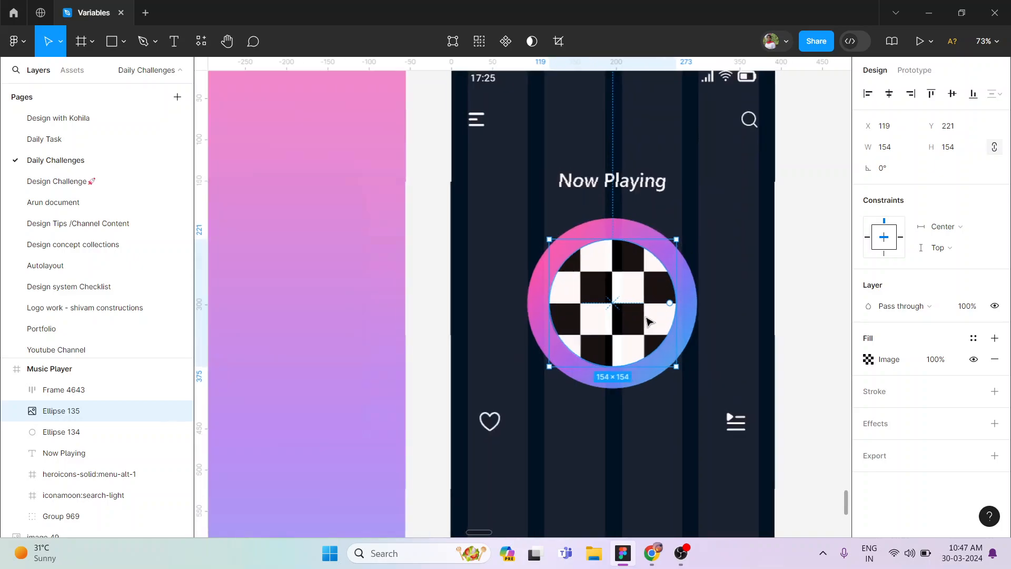
right_click(642, 318)
mouse_move(670, 419)
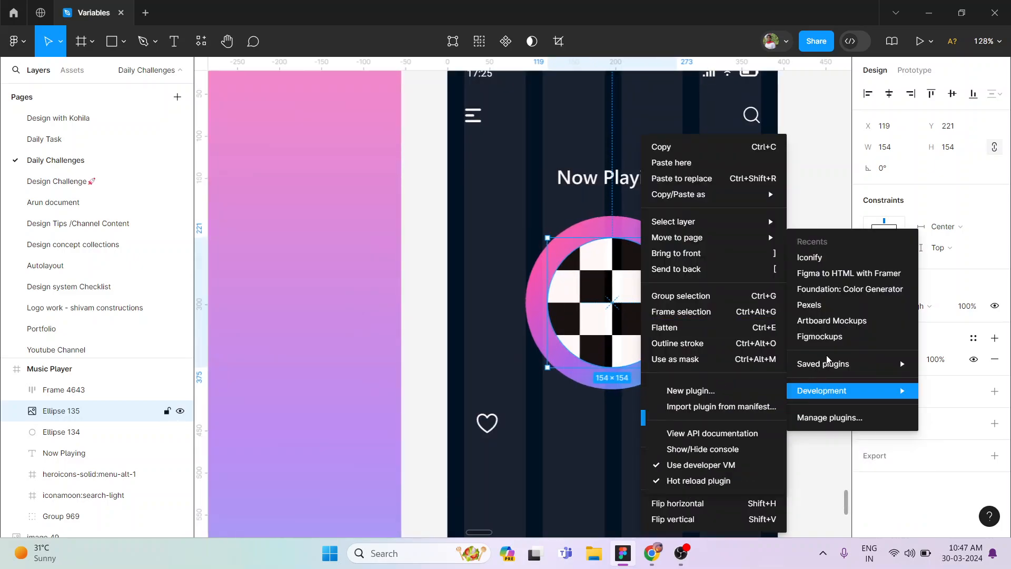
left_click(836, 307)
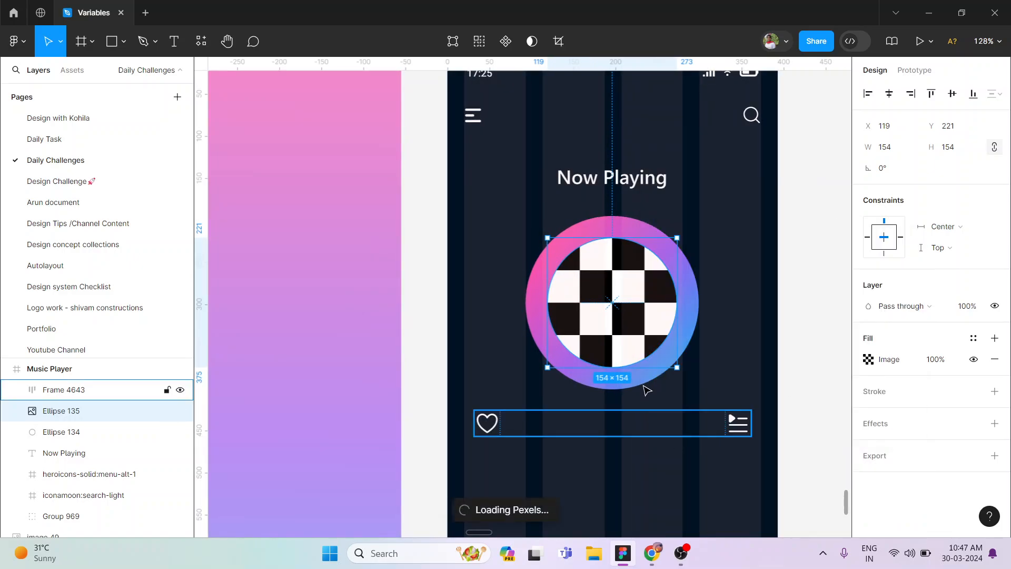
scroll(648, 388, "down", 3)
scroll(625, 385, "down", 1)
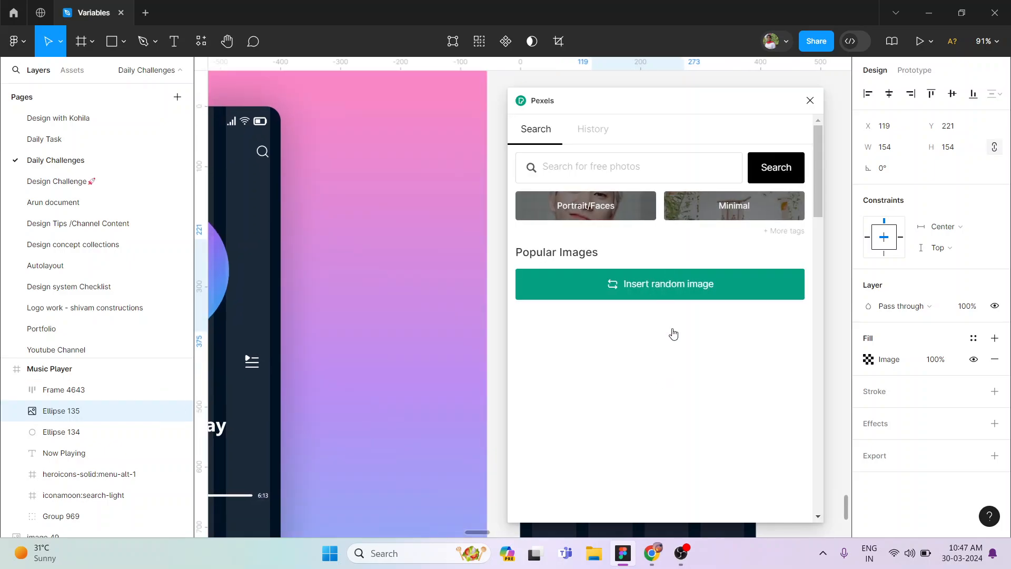
Step: Search the Pexels plugin's free photos for "abstract"
scroll(707, 413, "down", 10)
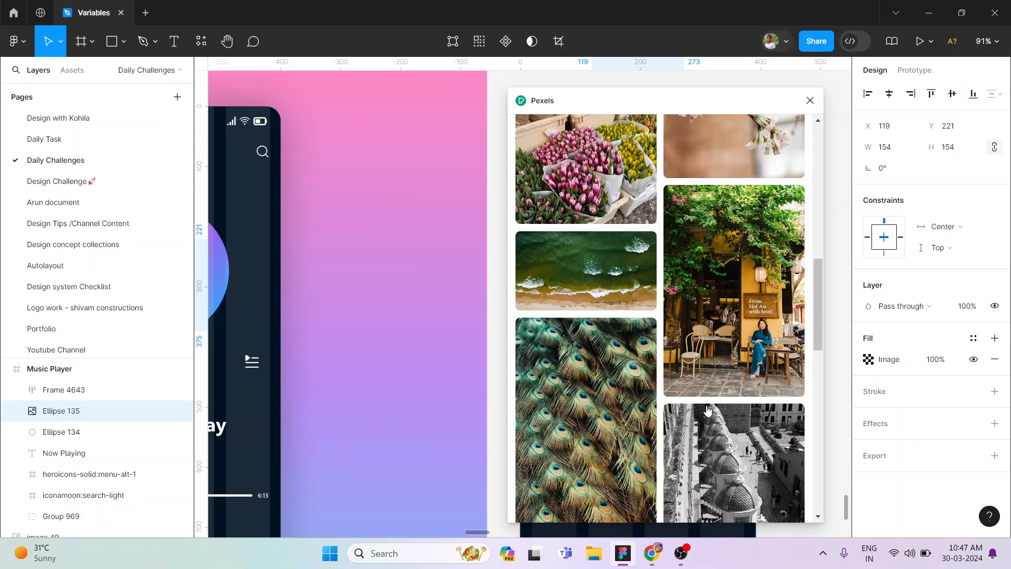
scroll(707, 410, "down", 3)
scroll(707, 410, "up", 15)
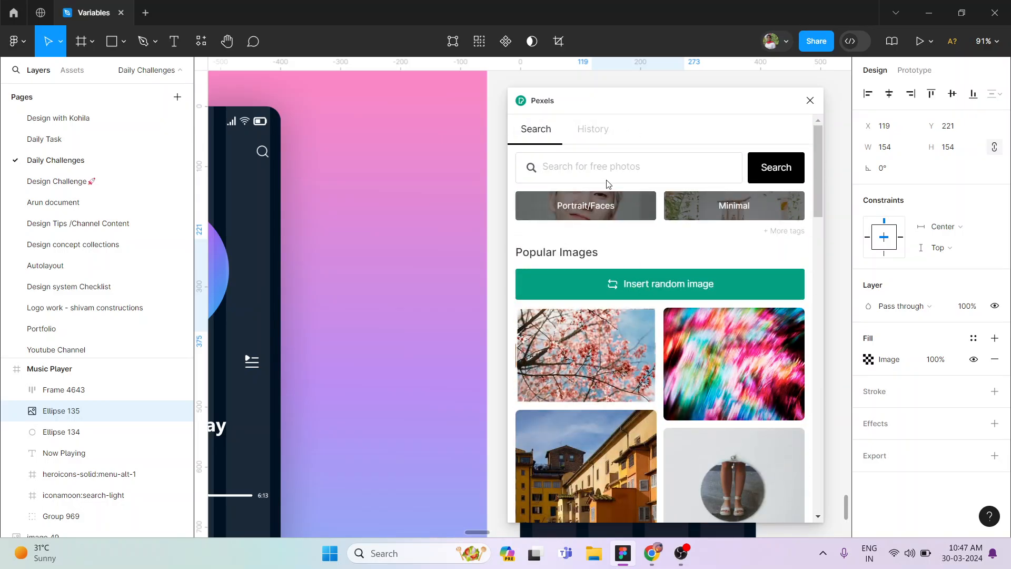
left_click(599, 166)
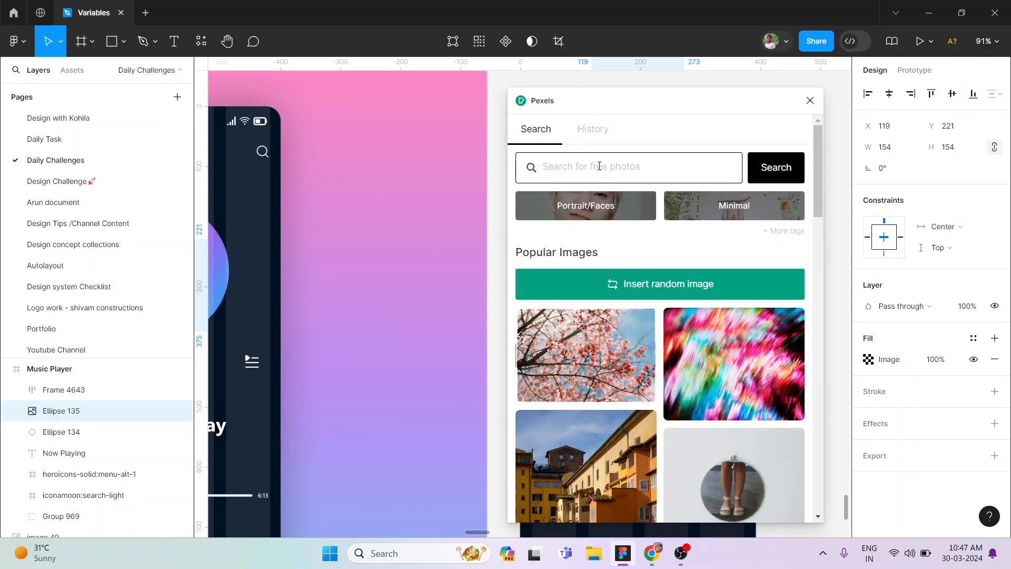
type("abstract")
key("Return")
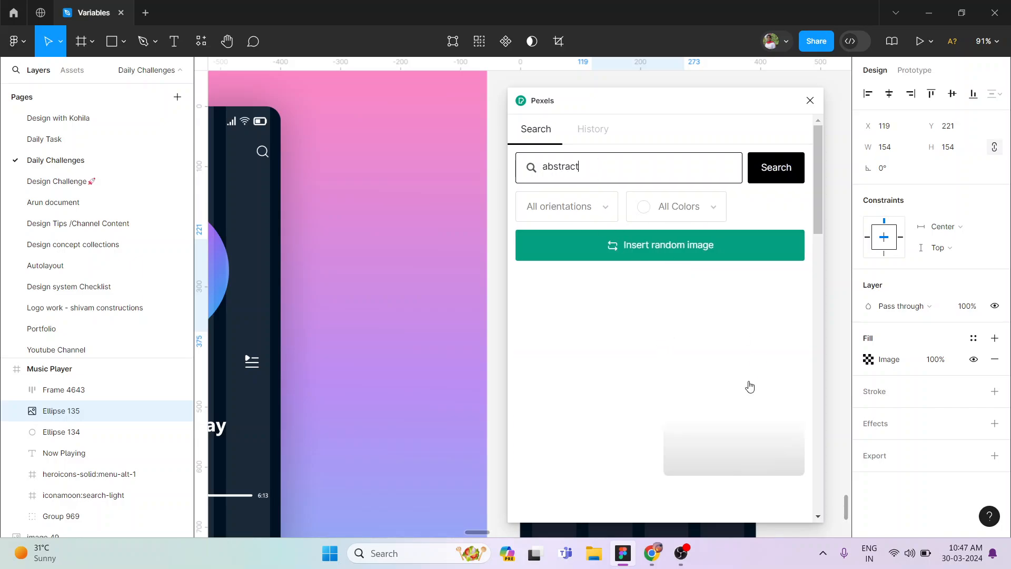
Step: Insert the portrait photo of colourful bokeh lights on black into the inner circle and move the Pexels window off the Music Player frame
scroll(740, 384, "down", 5)
scroll(740, 384, "down", 10)
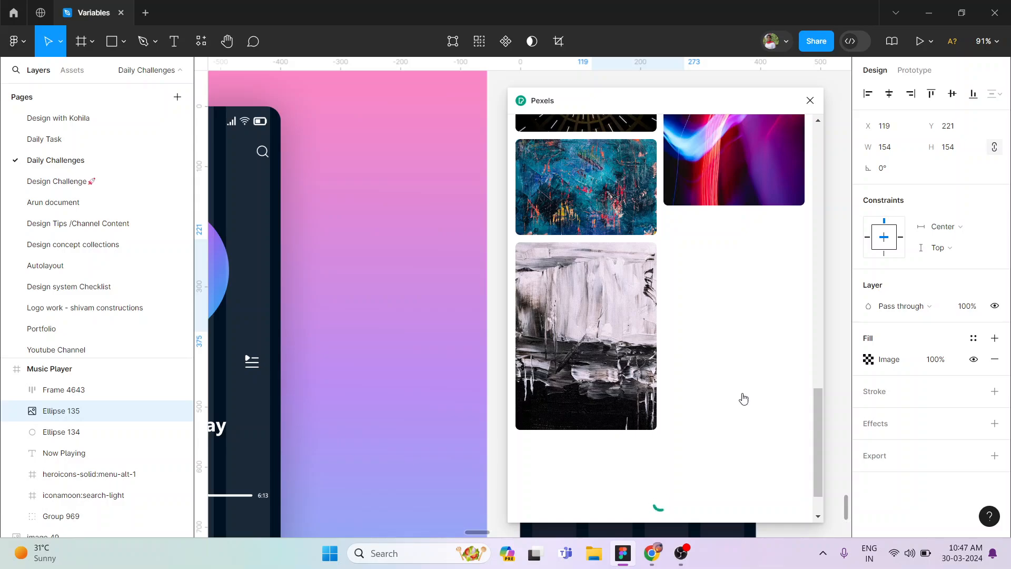
scroll(742, 398, "down", 5)
scroll(742, 398, "down", 15)
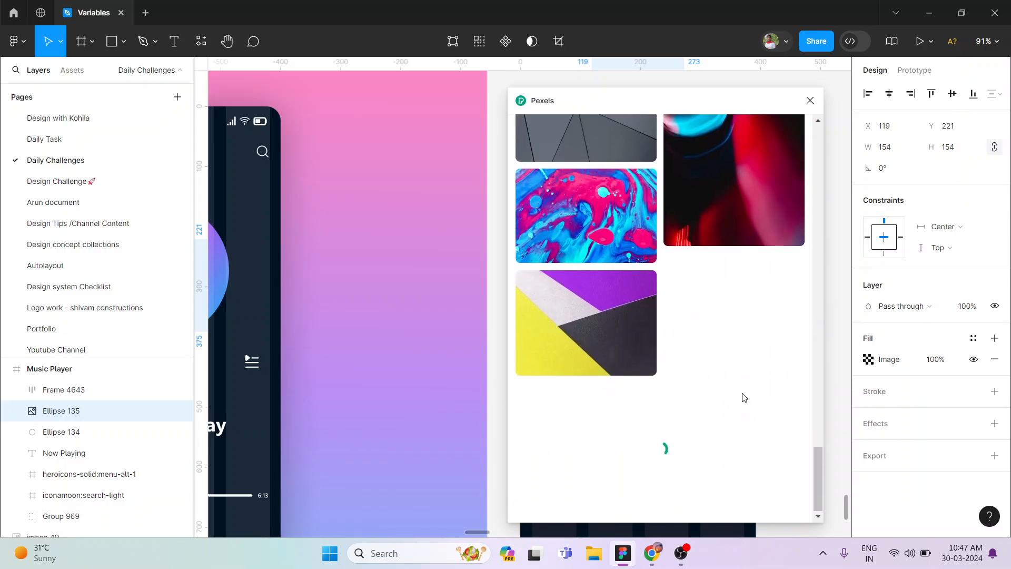
scroll(742, 398, "down", 6)
scroll(742, 398, "down", 12)
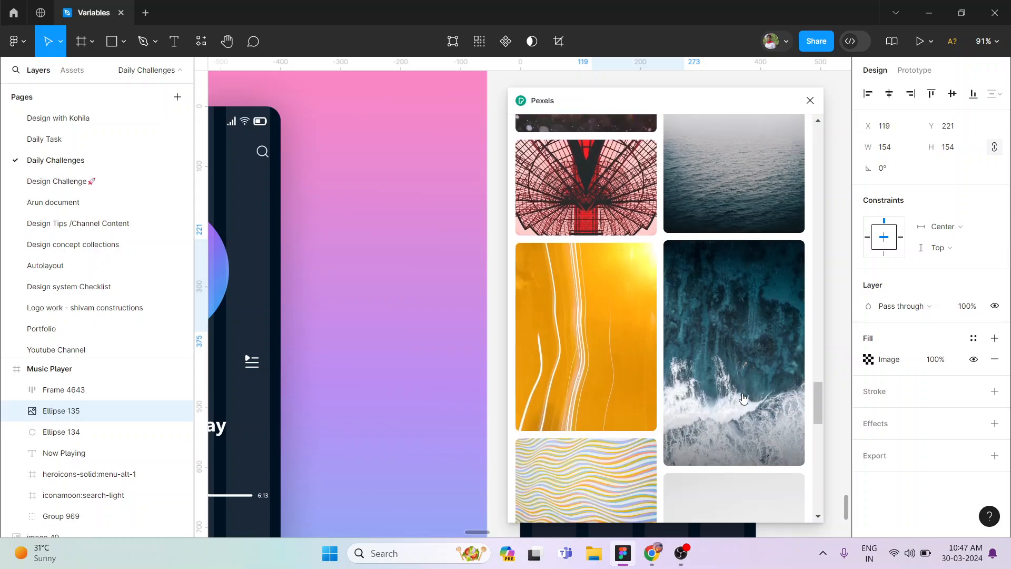
scroll(742, 398, "down", 3)
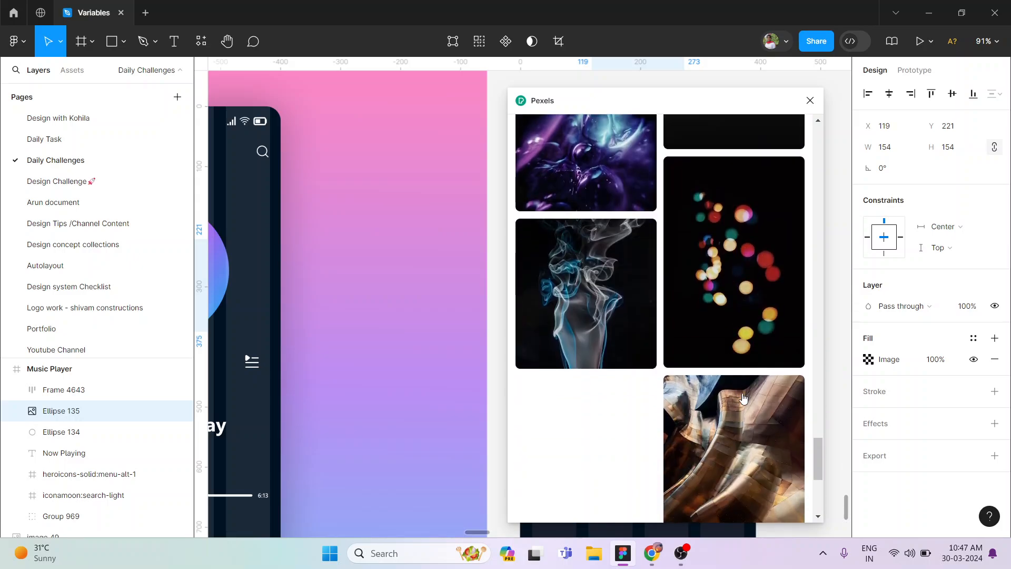
scroll(726, 263, "up", 1)
left_click(720, 210)
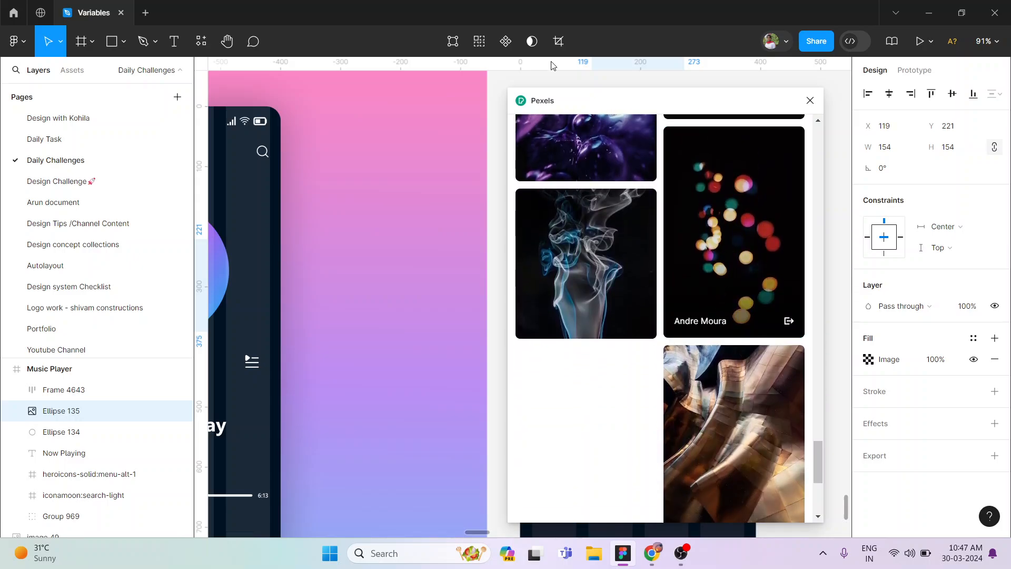
left_click_drag(583, 106, 300, 118)
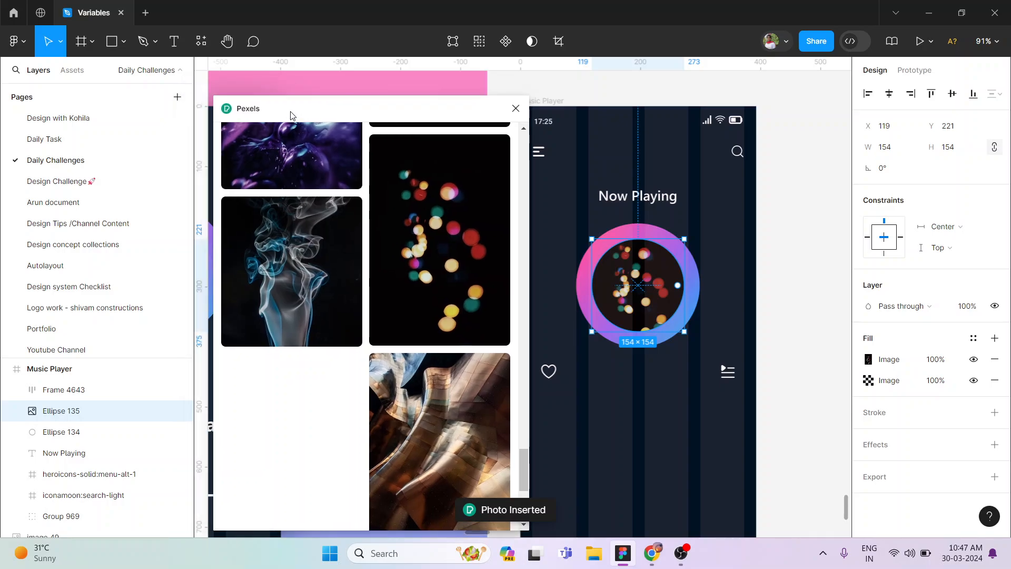
Step: Insert the purple marbled paint photo from the abstract results into the inner circle
scroll(307, 338, "down", 5)
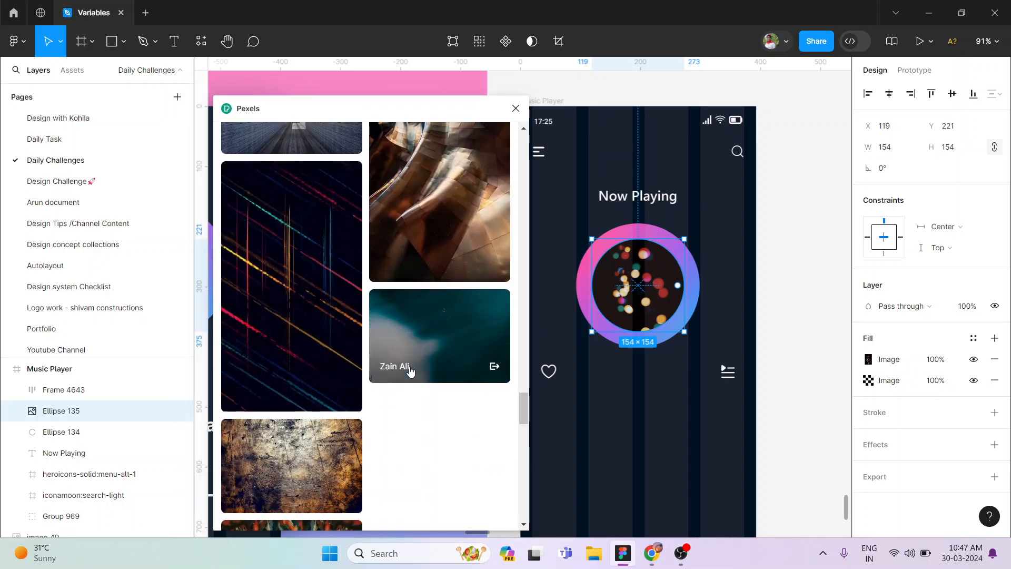
scroll(410, 371, "down", 10)
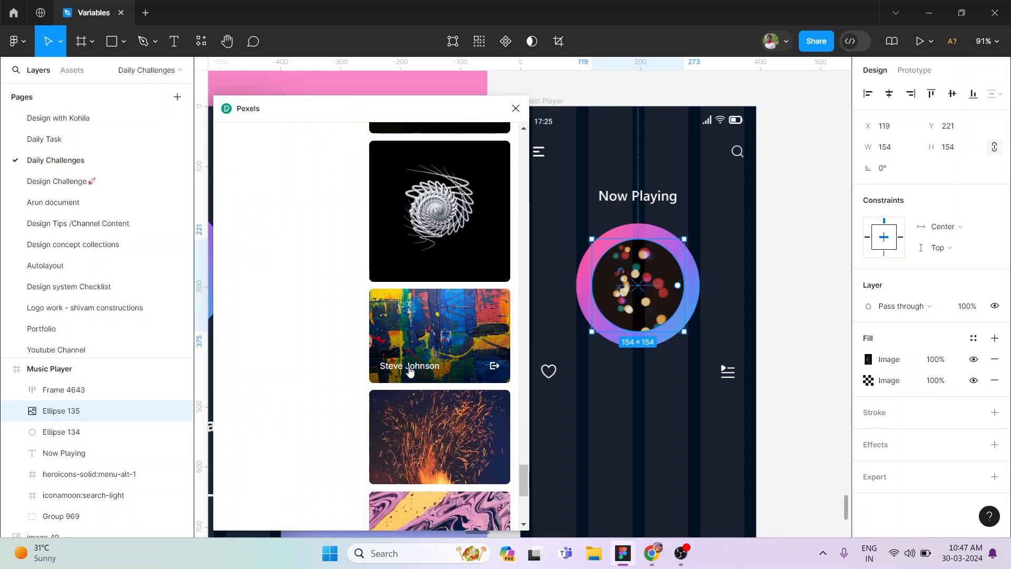
scroll(411, 372, "down", 5)
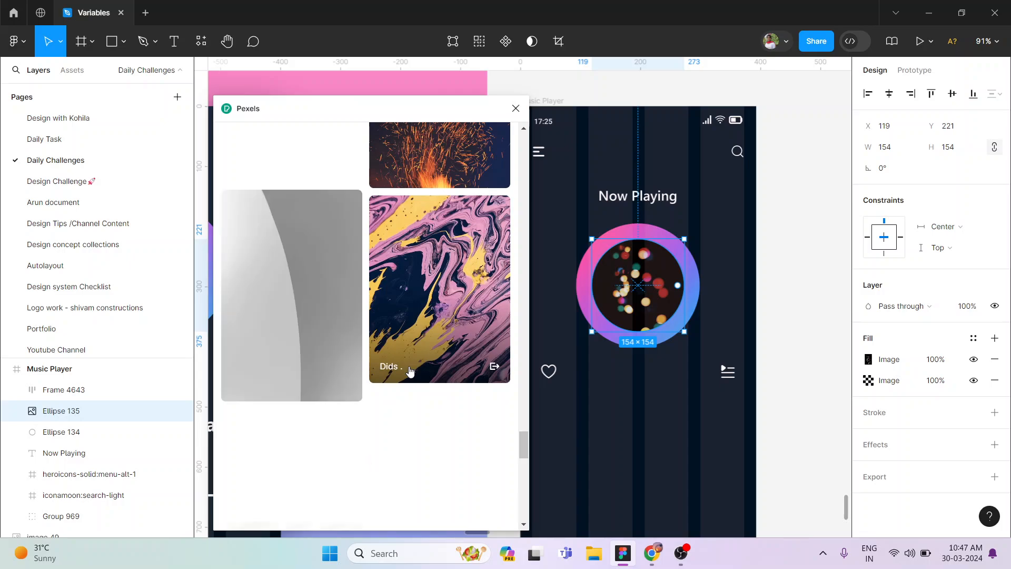
scroll(441, 335, "down", 4)
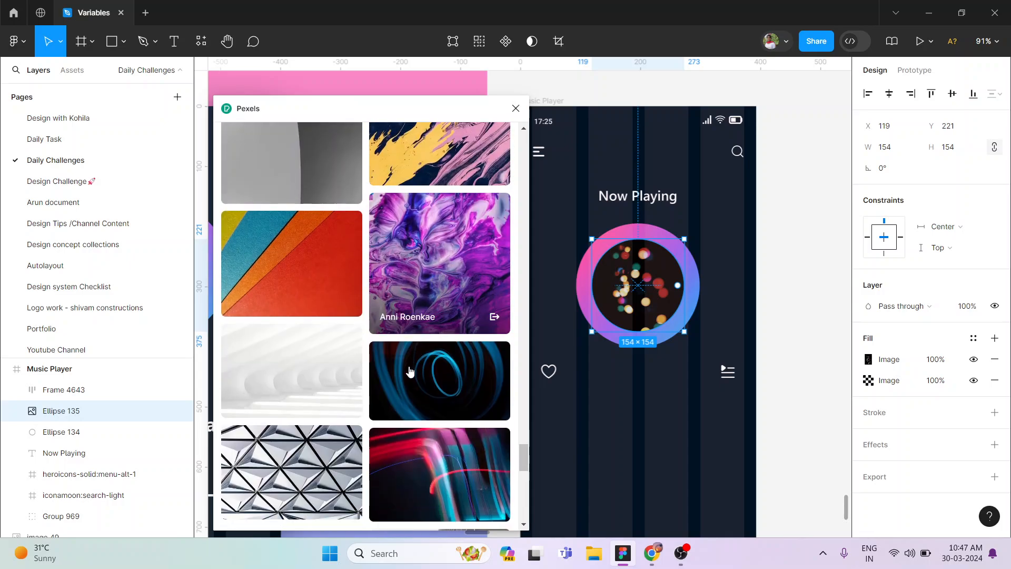
left_click(456, 273)
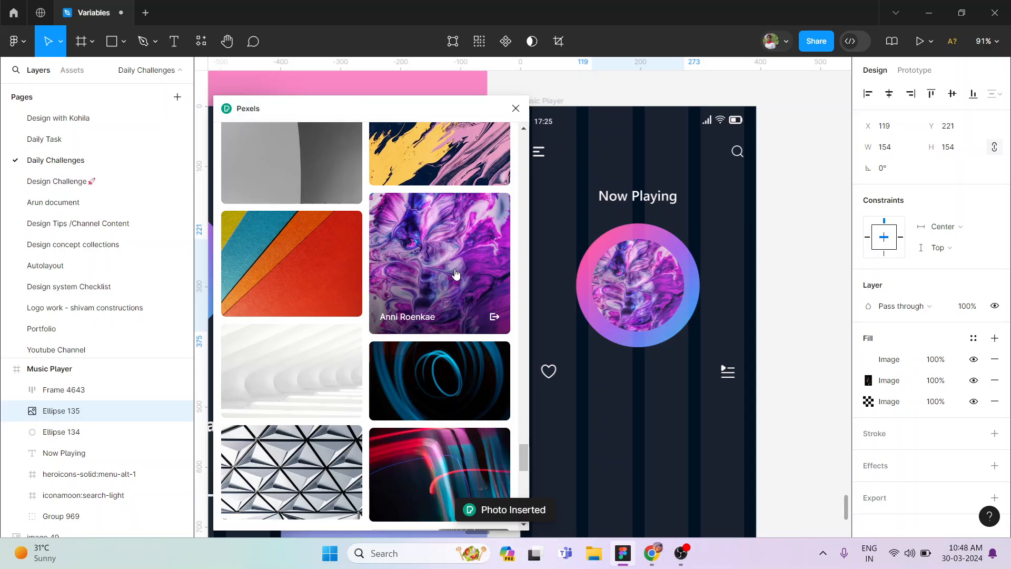
Step: Insert the dark rippled texture photo with rainbow light into the inner circle and close the Pexels plugin
scroll(456, 273, "down", 10)
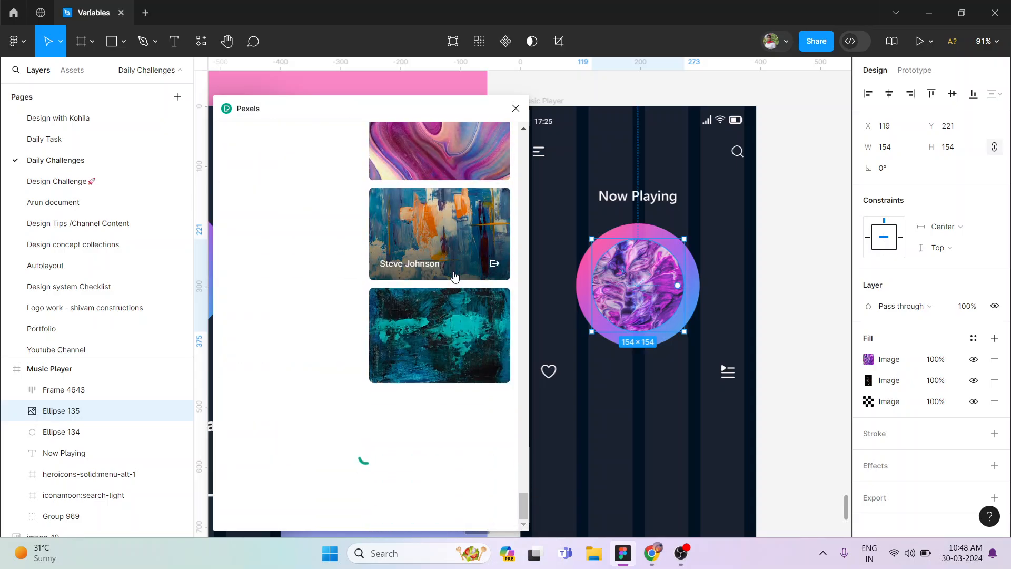
scroll(456, 274, "down", 5)
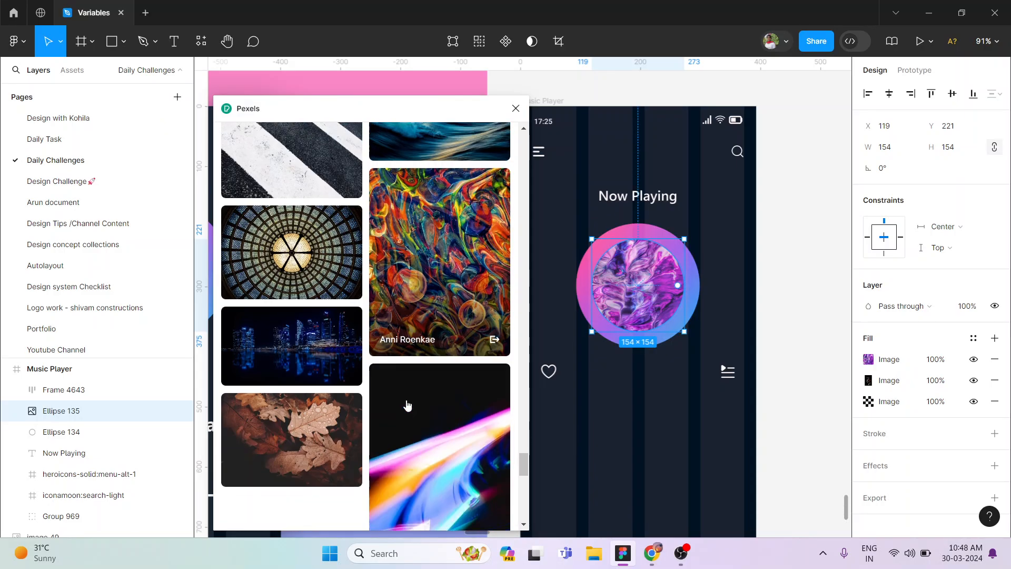
scroll(407, 404, "down", 6)
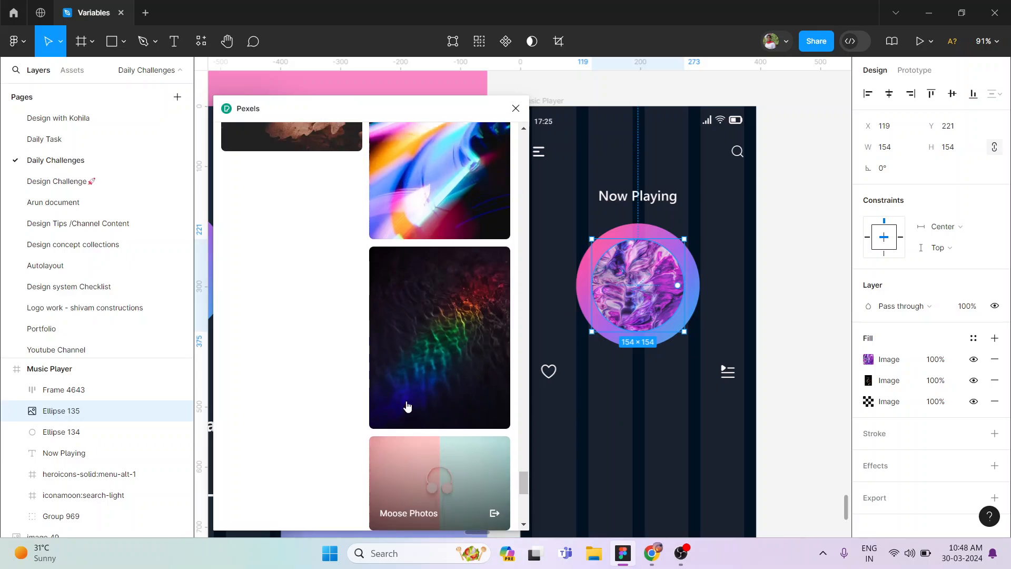
left_click(451, 334)
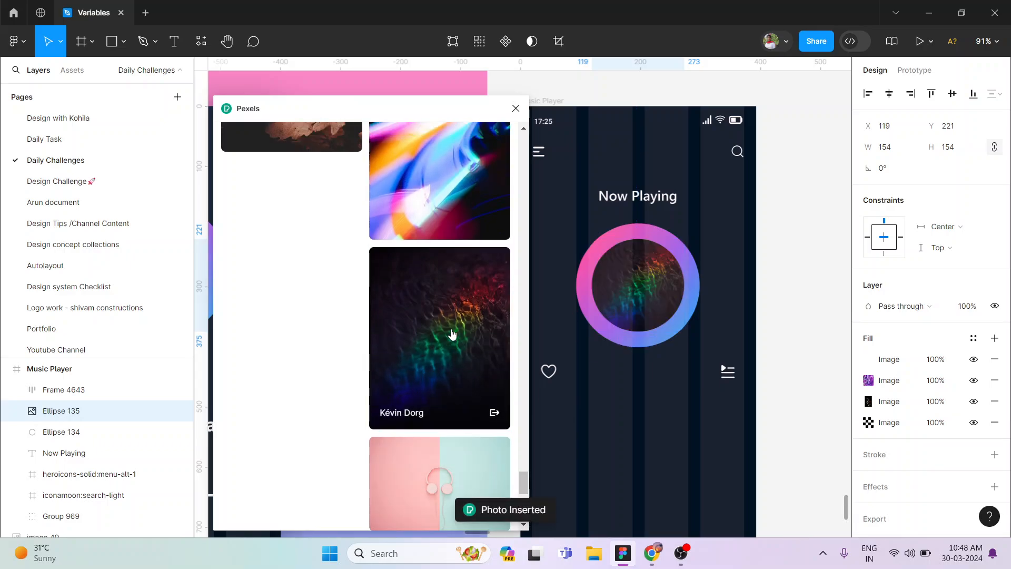
scroll(450, 316, "down", 5)
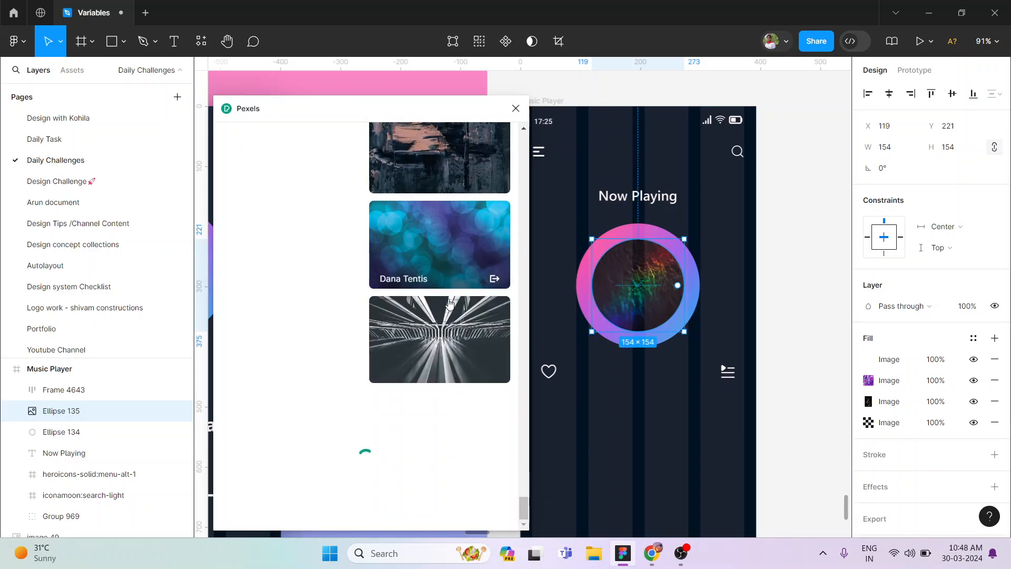
scroll(447, 305, "down", 5)
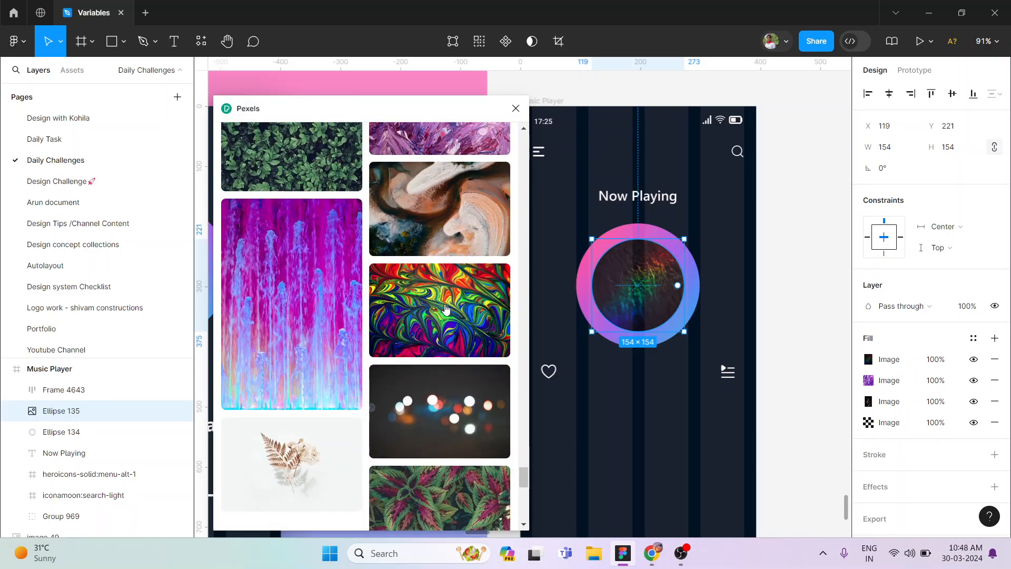
scroll(446, 308, "up", 5)
scroll(448, 306, "down", 6)
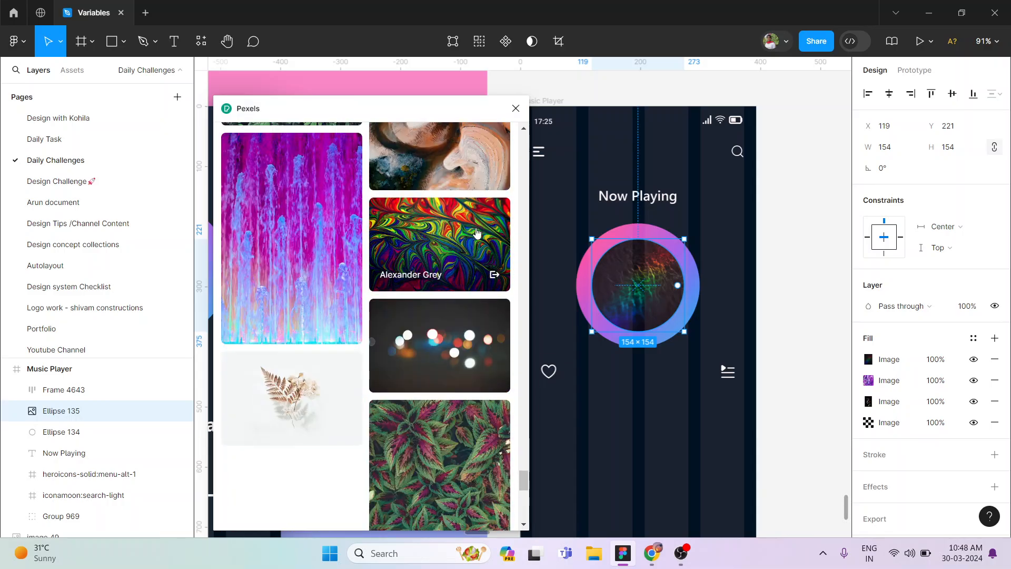
left_click(515, 108)
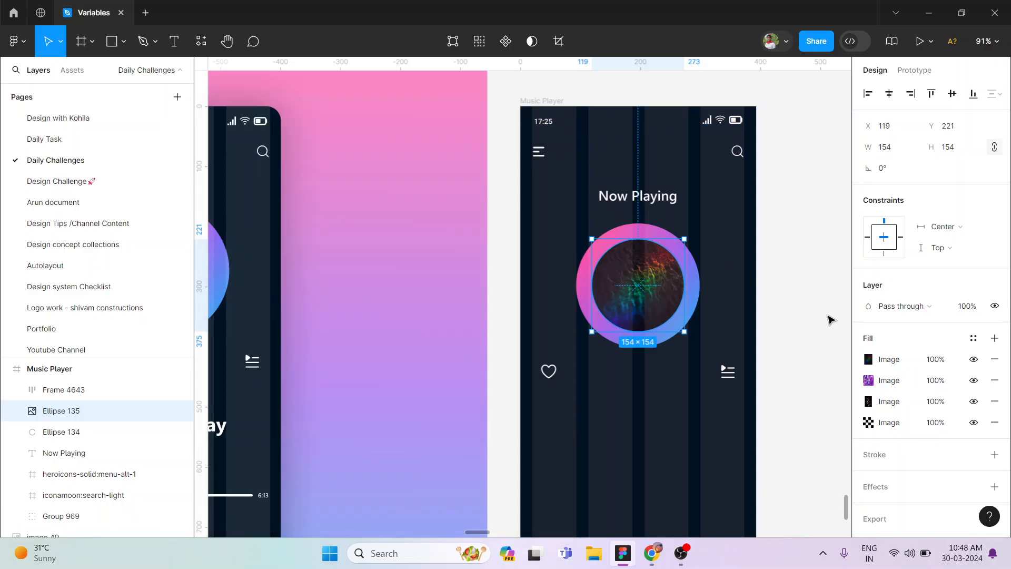
Step: Hide the layout grids on the canvas and show them again with both player screens in view
scroll(830, 319, "down", 3)
left_click(800, 299)
key("ctrl+shift+4")
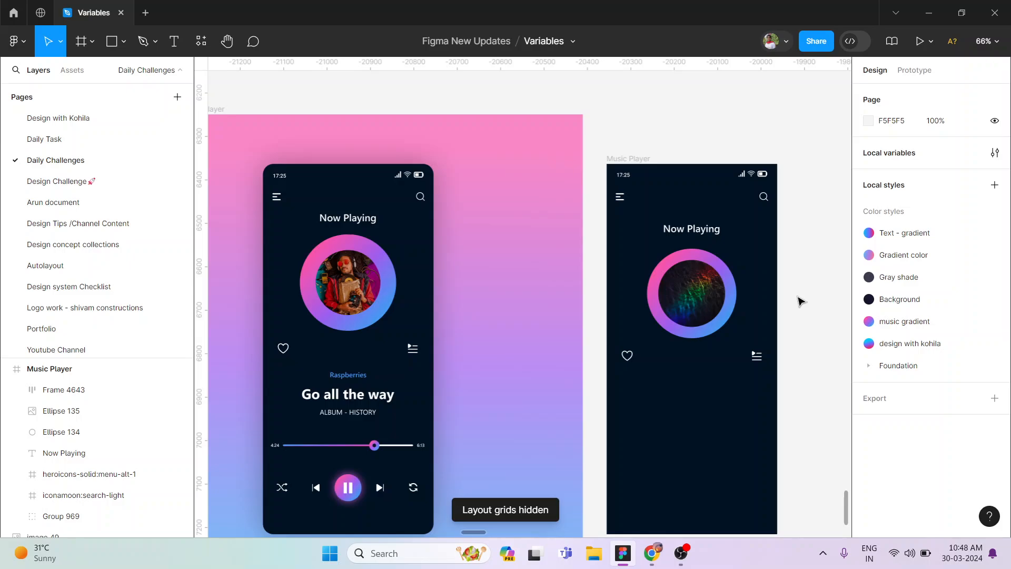
key("ctrl+shift+4")
scroll(797, 297, "down", 1)
scroll(793, 292, "right", 2)
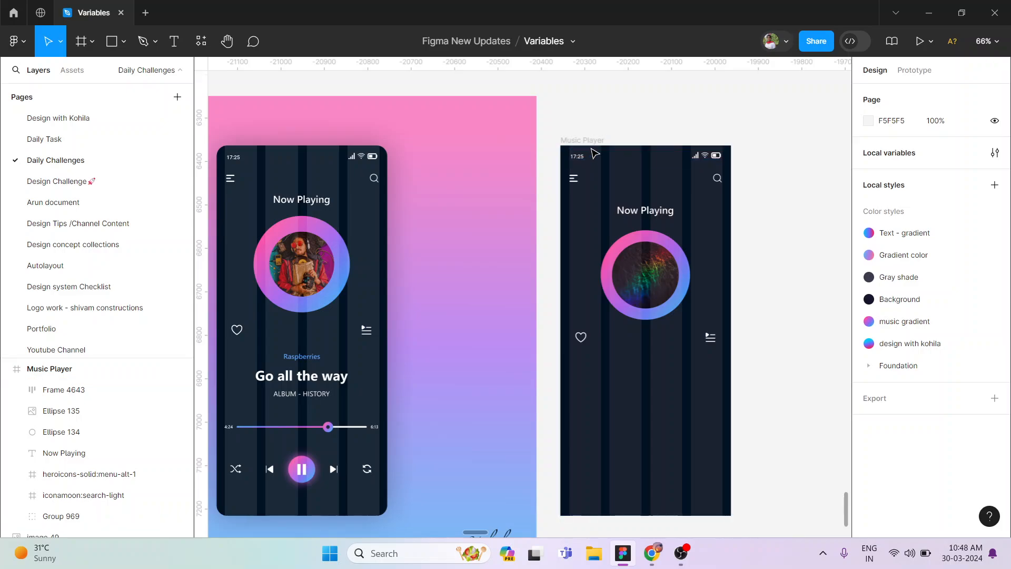
Step: View the Music Player frame's layout grid settings, deselect it, and toggle the grids off and back on
left_click(649, 152)
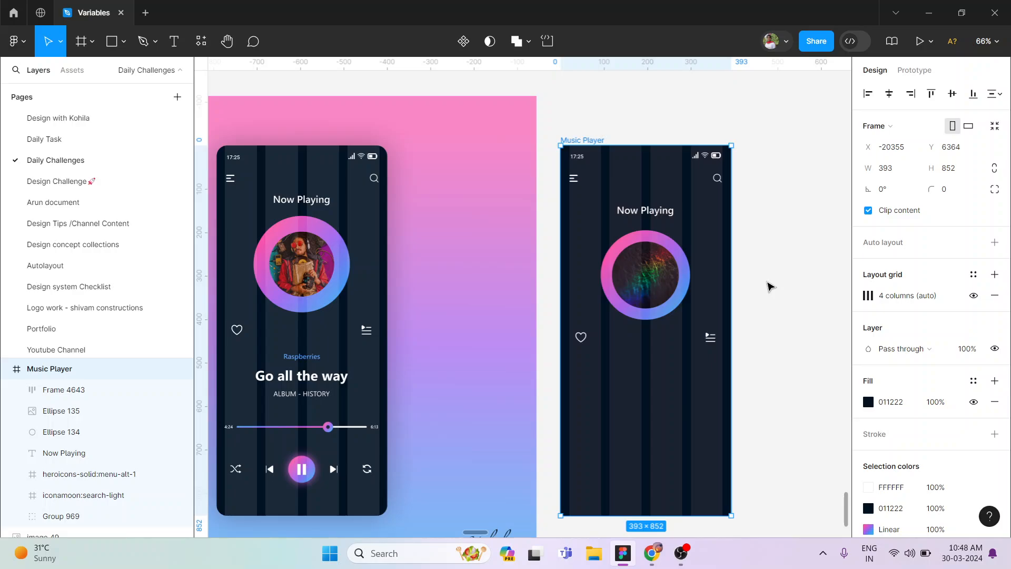
left_click(767, 287)
scroll(831, 264, "up", 2)
scroll(831, 265, "up", 1)
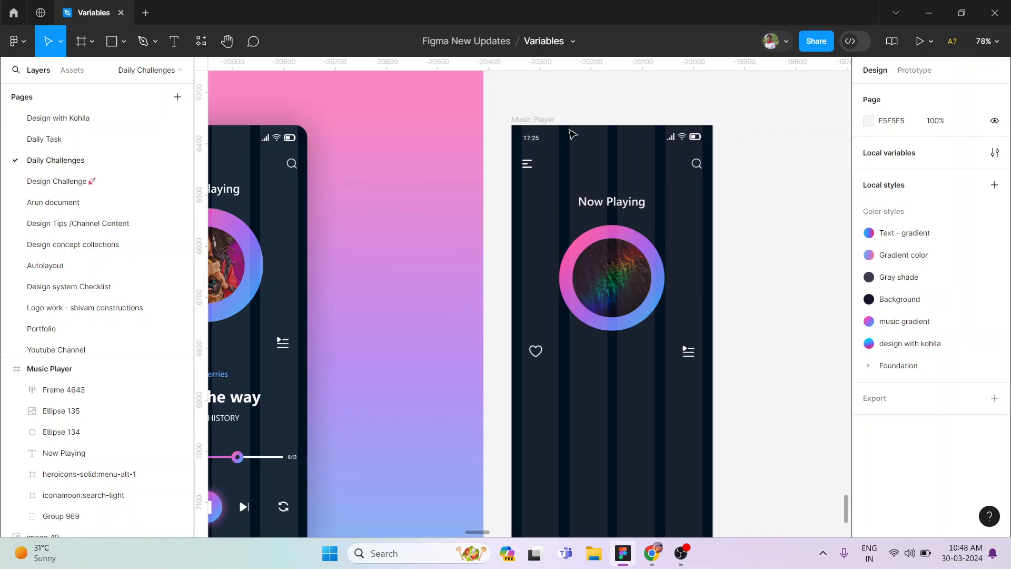
key("ctrl+g")
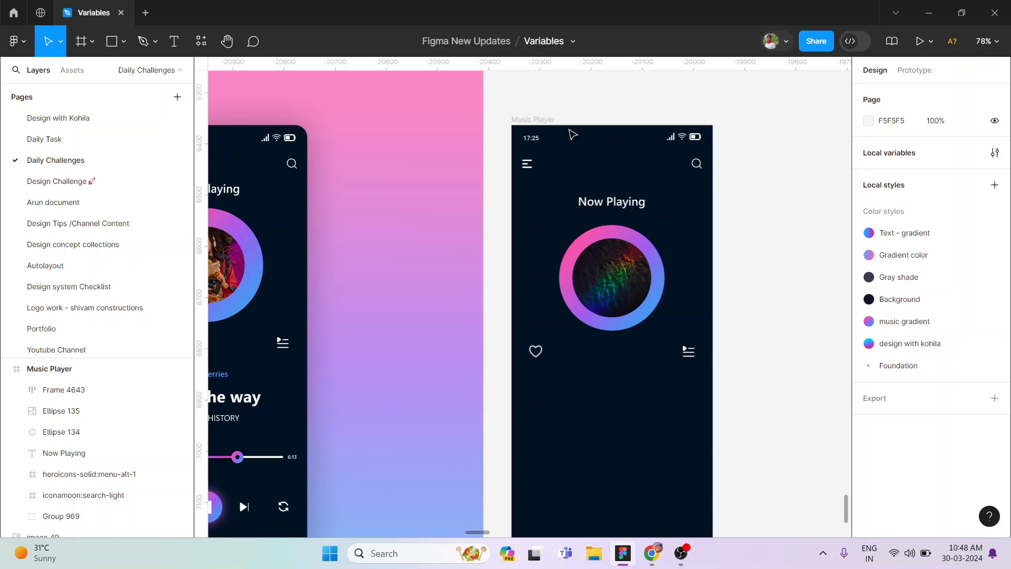
key("ctrl+g")
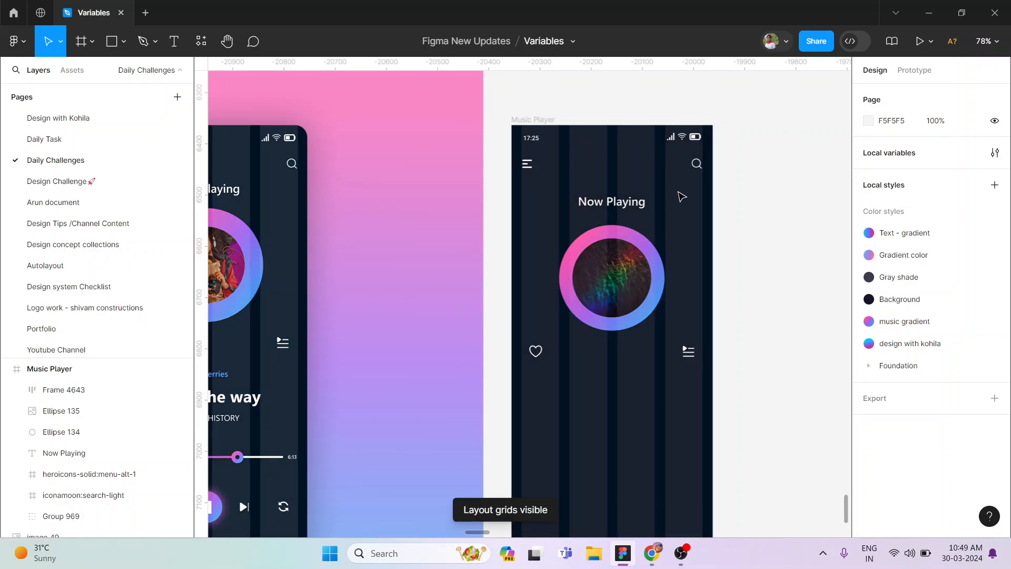
Step: Turn off the visibility of the Music Player frame's 4-column layout grid and turn it back on
left_click(540, 117)
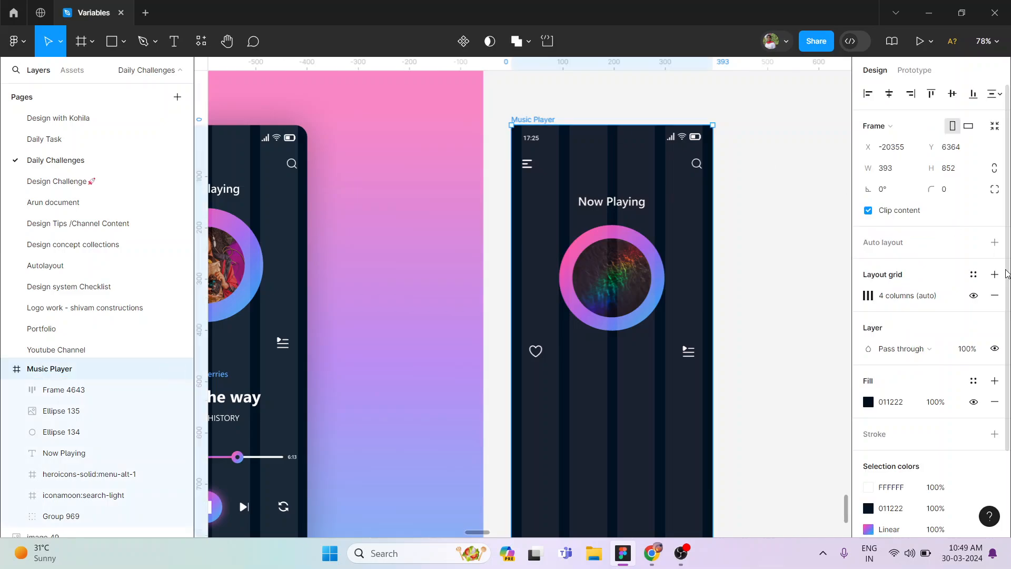
left_click(973, 296)
key("ctrl+g")
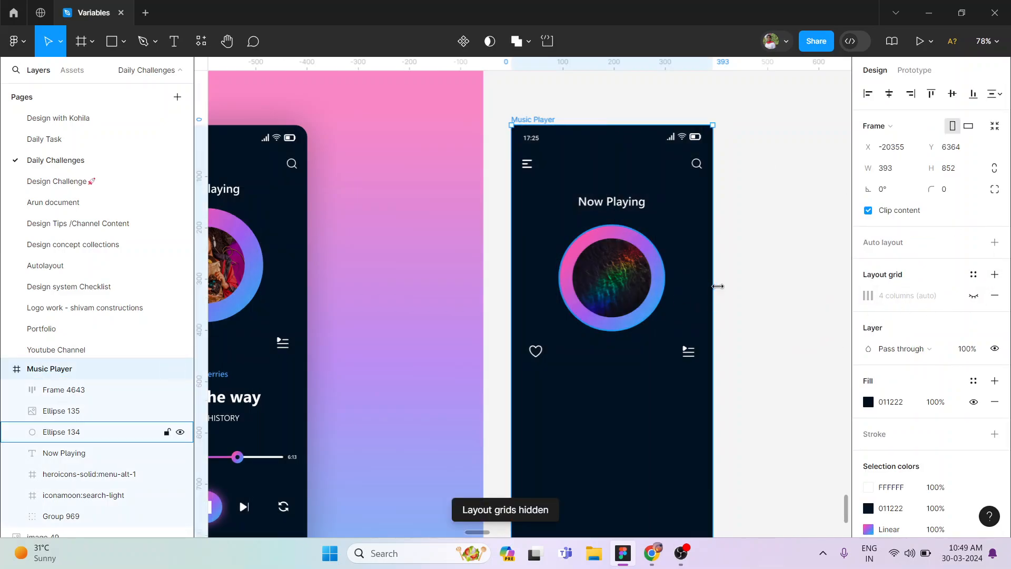
left_click(975, 303)
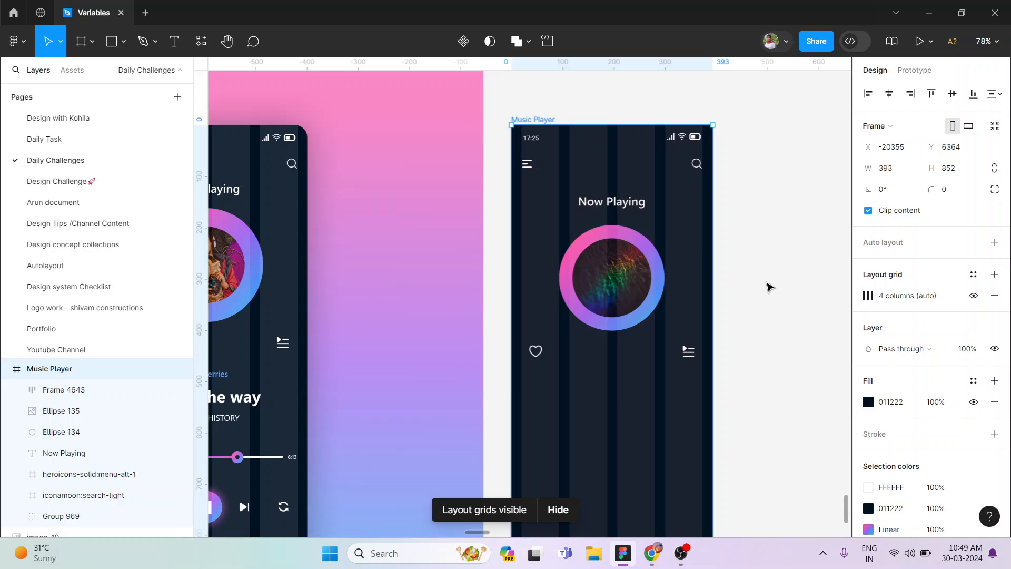
Step: Toggle the layout grids, leave them hidden on both player screens, and deselect the Music Player frame
key("ctrl+shift+4")
key("ctrl+shift+4")
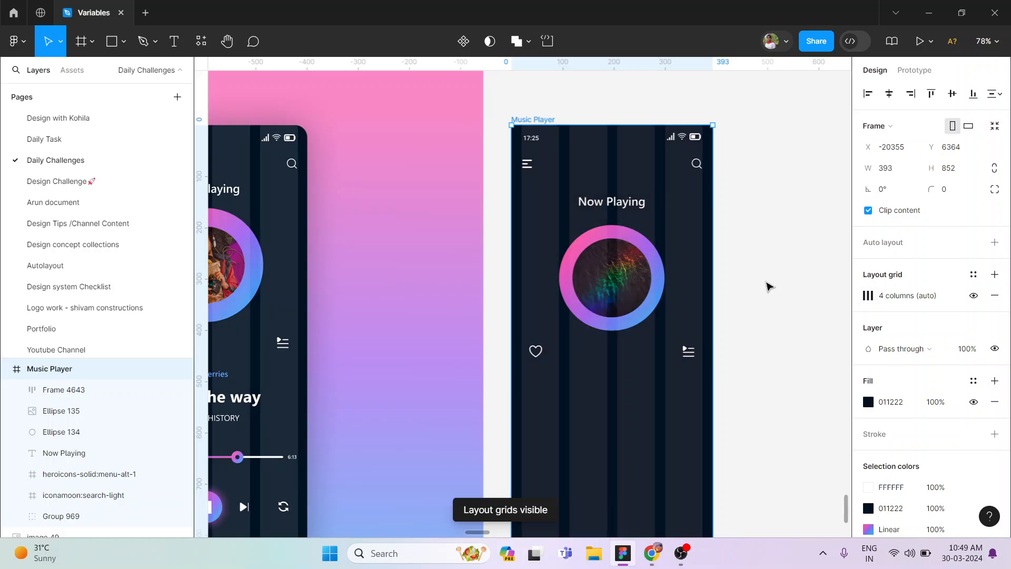
key("ctrl+shift+4")
key("ctrl+shift+4")
key("ctrl+shift+4")
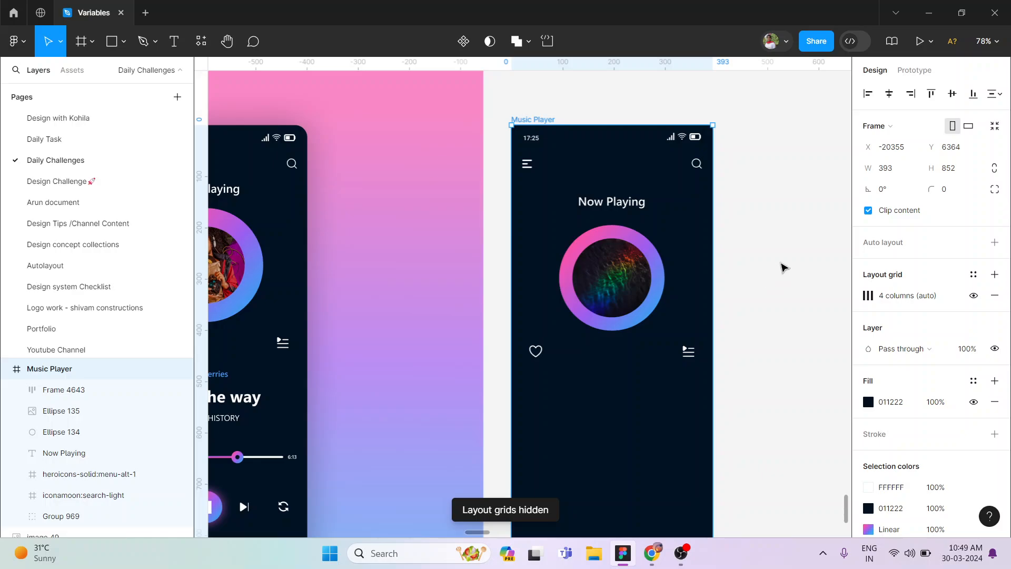
left_click(783, 267)
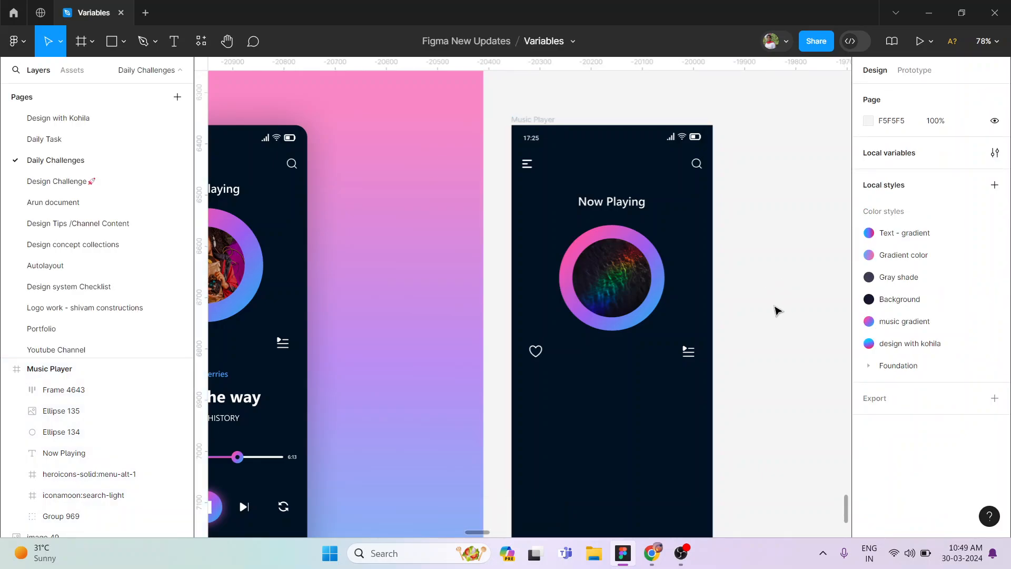
Step: Copy the Raspberries text from the reference screen into the Music Player frame below the album photo and center it horizontally
scroll(778, 310, "down", 3)
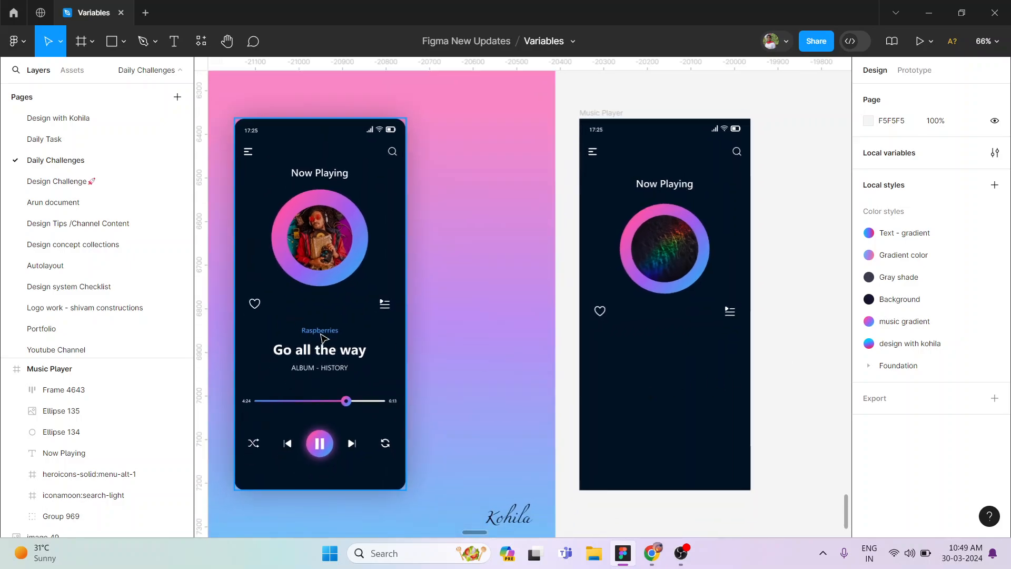
left_click(323, 336)
left_click_drag(320, 337, 668, 342)
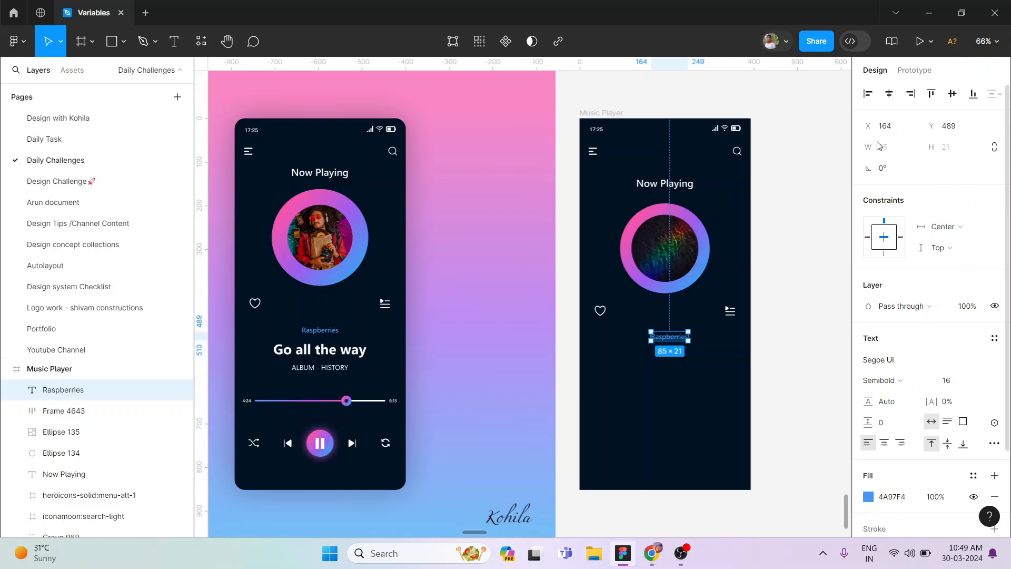
left_click(889, 94)
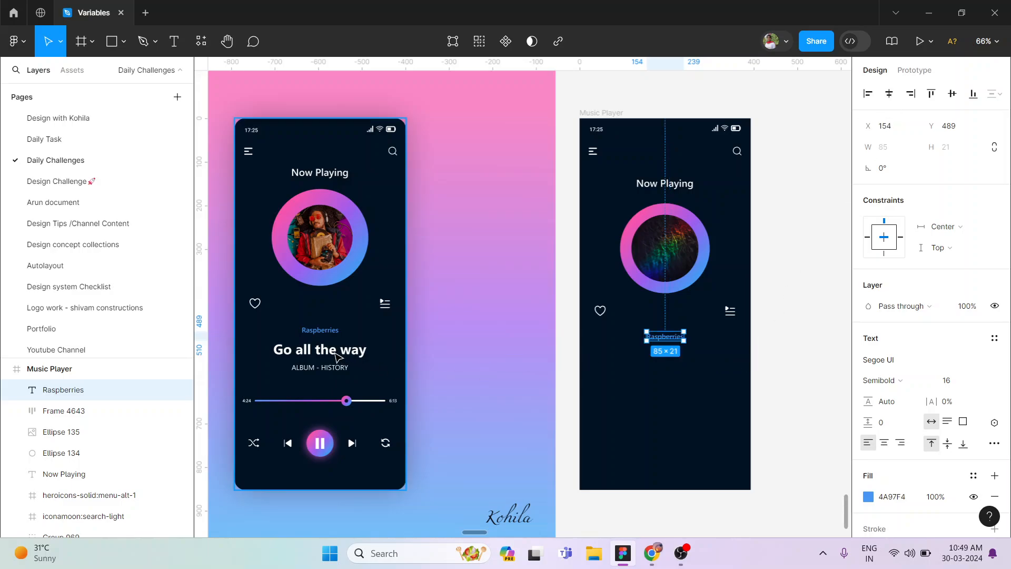
Step: Copy the "Go all the way" title into the Music Player frame under Raspberries and center it horizontally
double_click(351, 356)
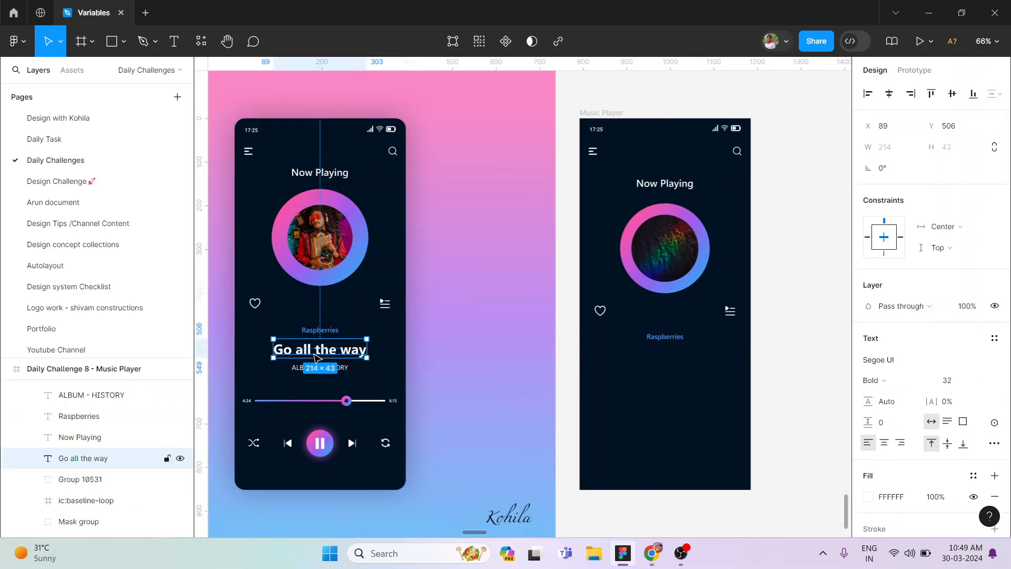
left_click_drag(319, 355, 662, 364)
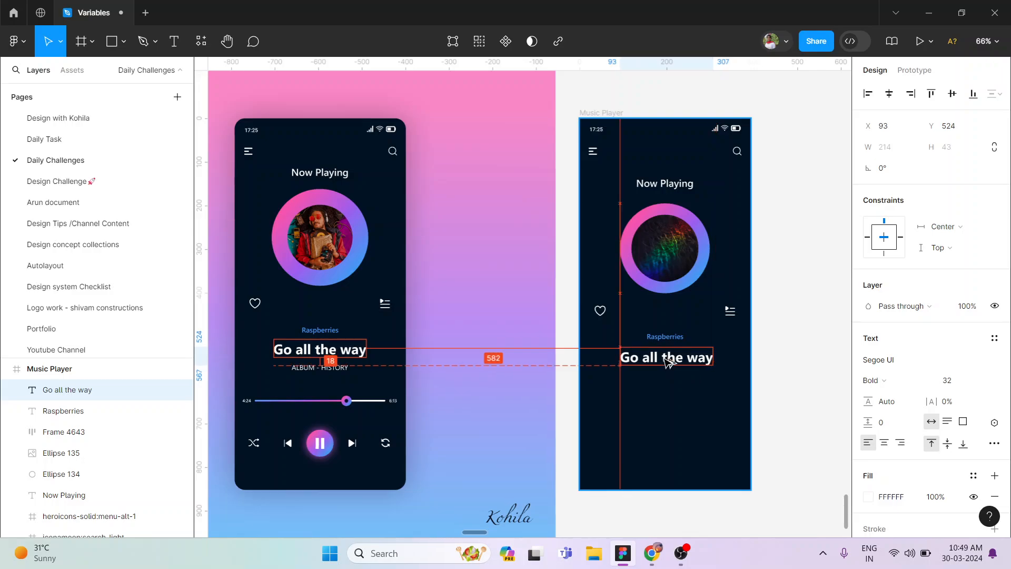
left_click(890, 94)
left_click(890, 95)
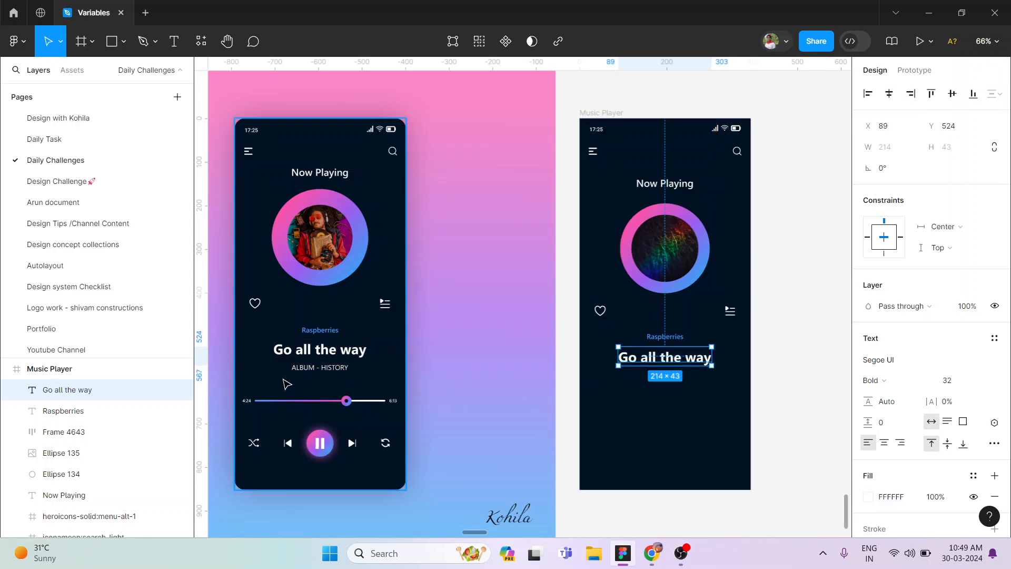
Step: Copy the ALBUM - HISTORY text into the Music Player frame under the title, center it horizontally and deselect it
double_click(308, 368)
left_click_drag(308, 368, 658, 378)
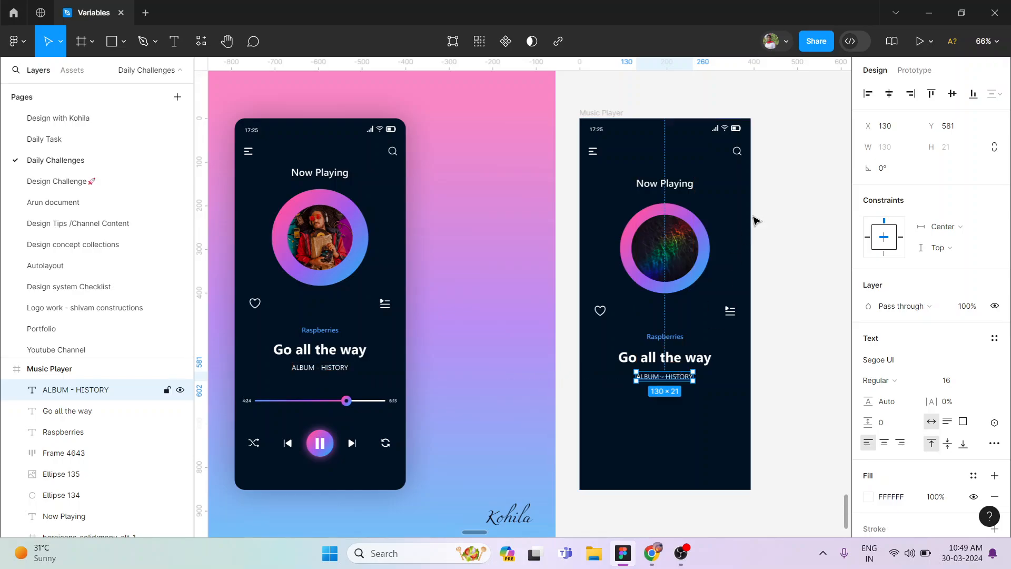
left_click(888, 93)
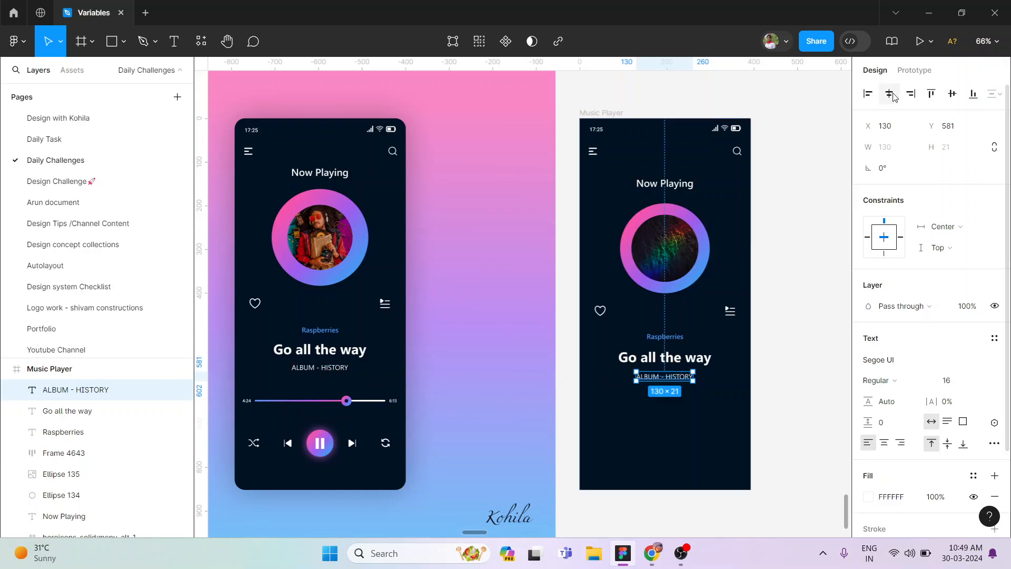
left_click(908, 387)
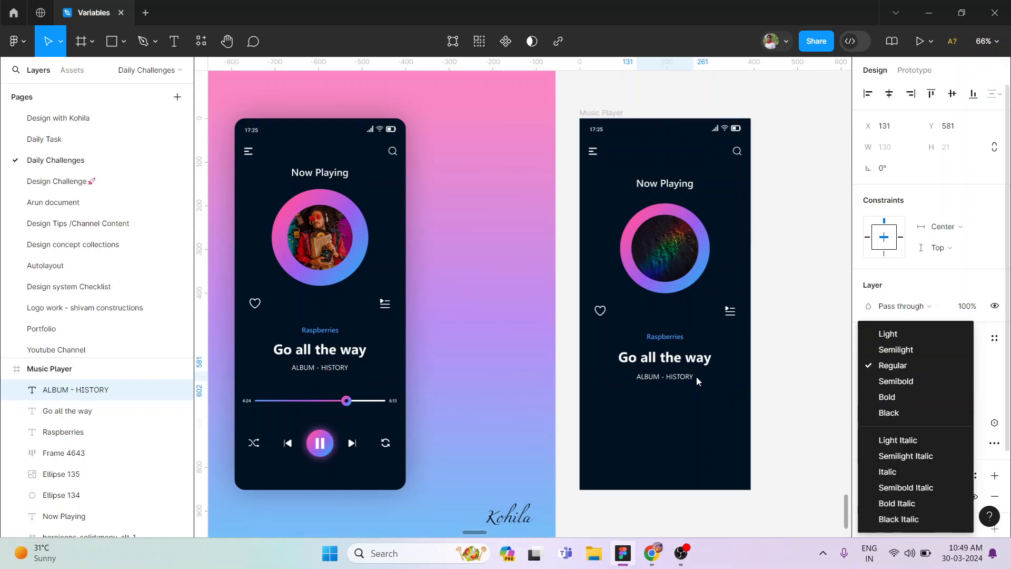
left_click(765, 391)
left_click(785, 398)
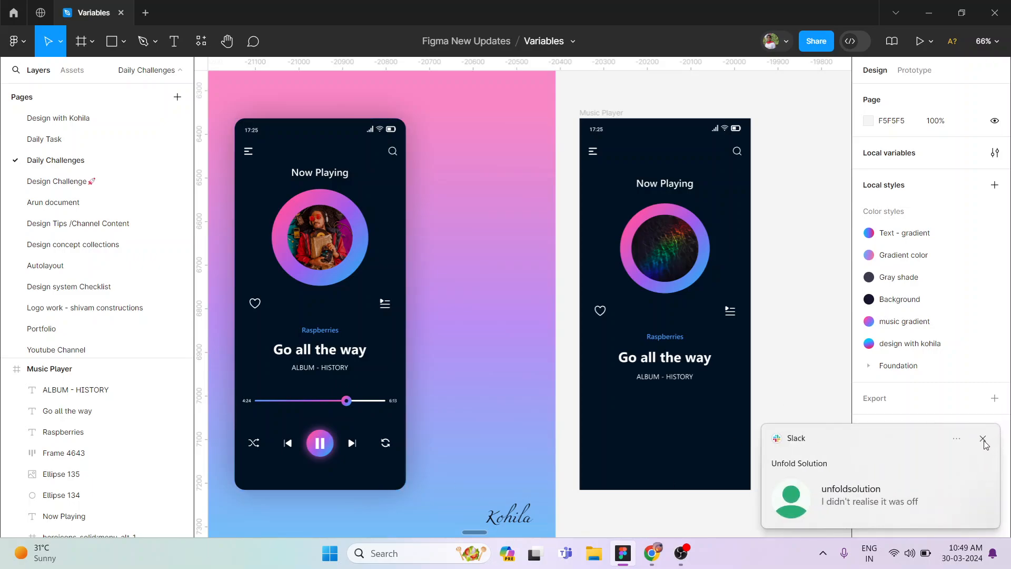
left_click(983, 441)
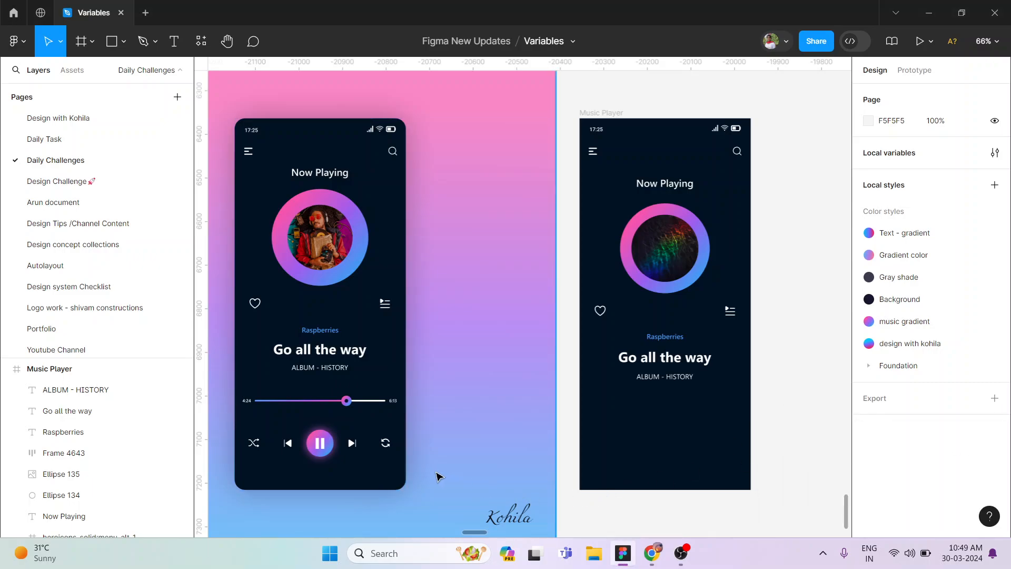
Step: Show the layout grids, draw a thin rectangle about 306 × 5 below ALBUM - HISTORY and center it horizontally in the frame
scroll(438, 475, "left", 1)
scroll(527, 484, "down", 1)
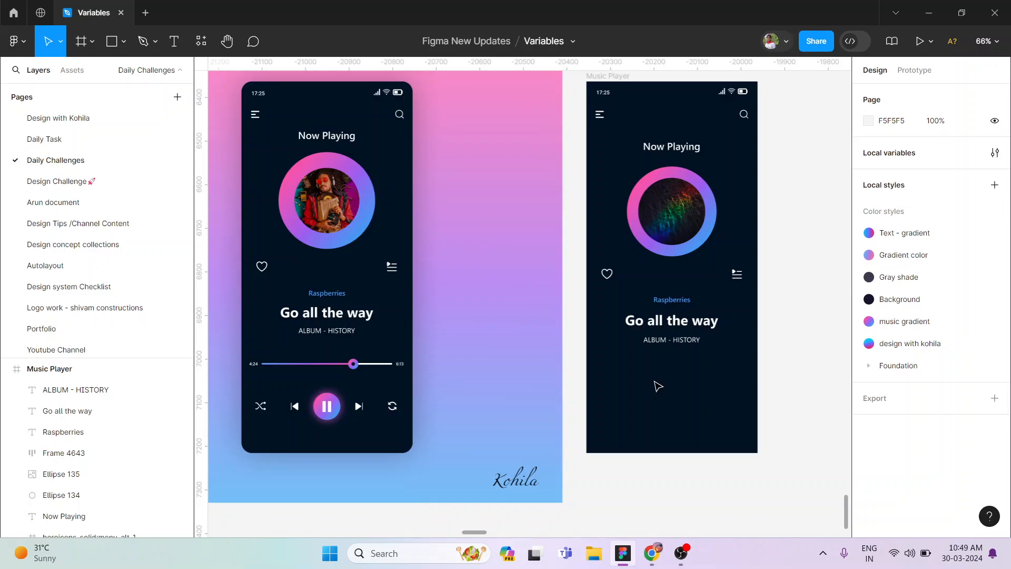
key("r")
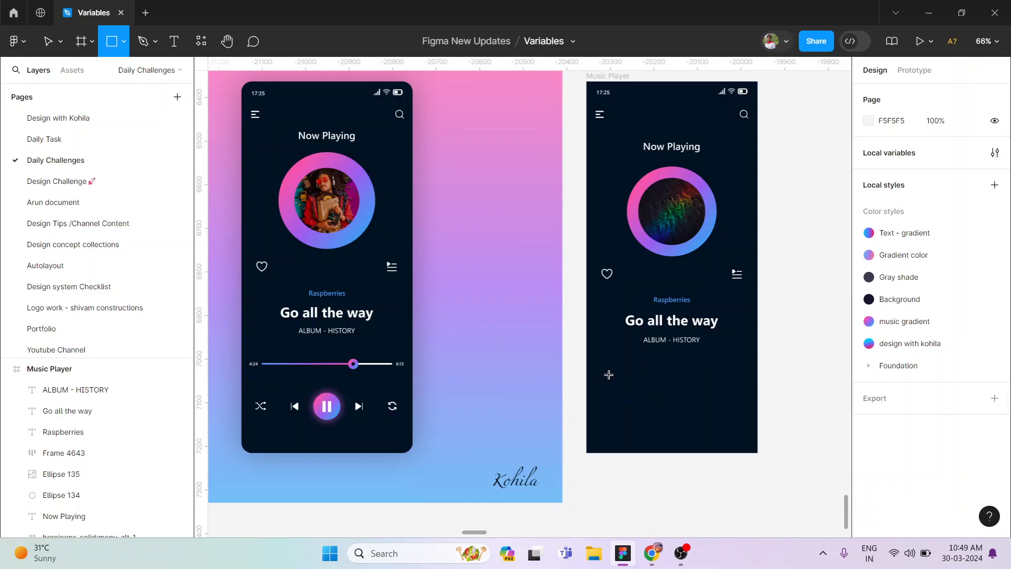
key("ctrl+shift+4")
scroll(625, 377, "up", 3)
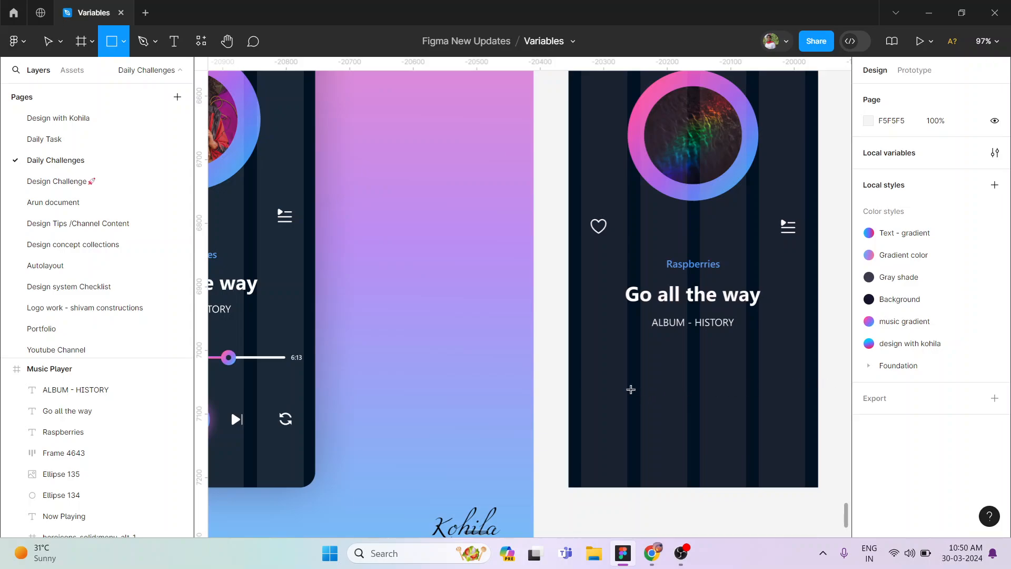
left_click_drag(600, 371, 795, 373)
scroll(804, 372, "up", 5)
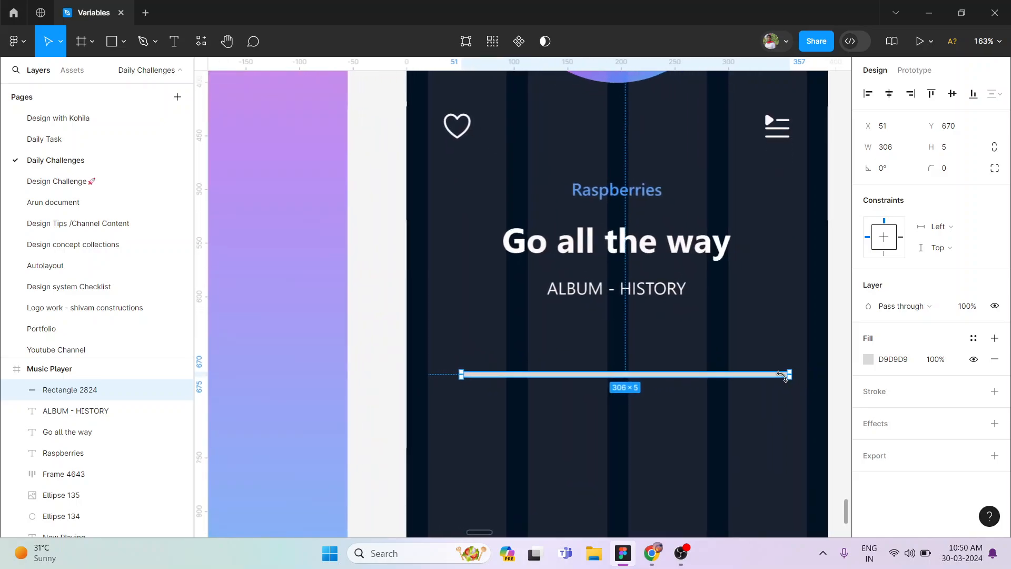
left_click(888, 95)
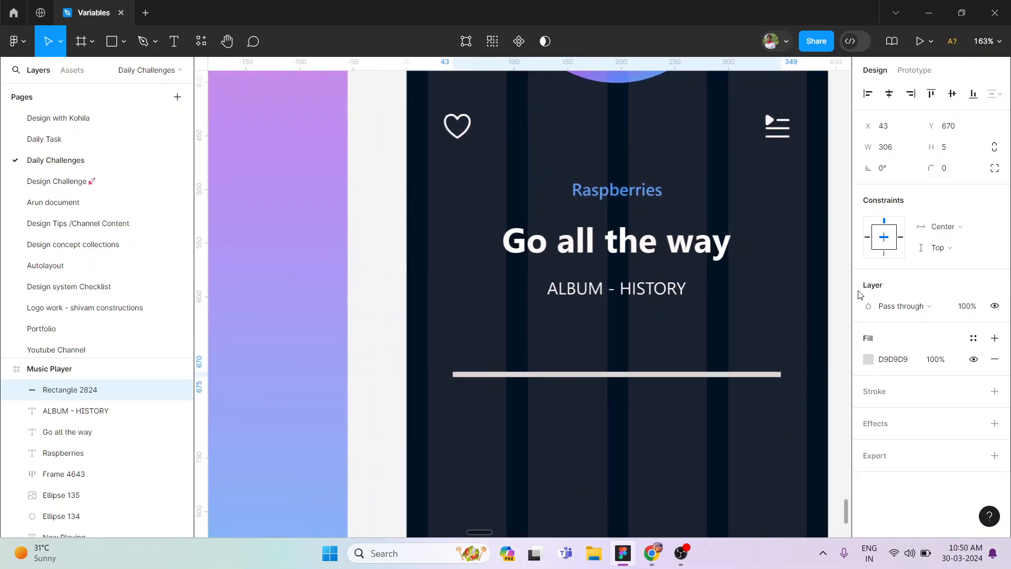
Step: Give the progress bar rectangle a corner radius of 35 and a fill of FFFFFF
left_click_drag(931, 168, 329, 176)
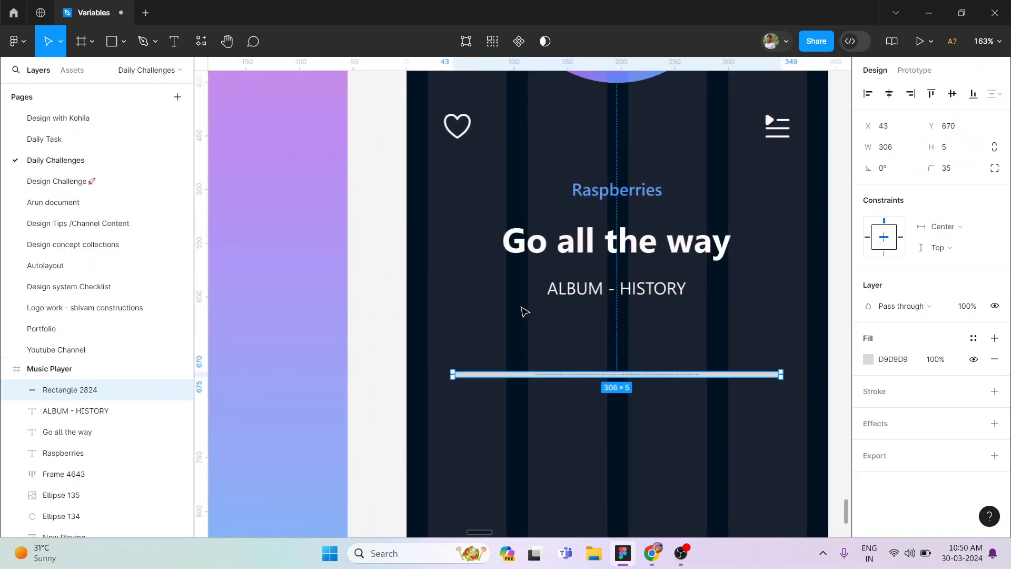
scroll(523, 311, "down", 6)
scroll(523, 312, "right", 3)
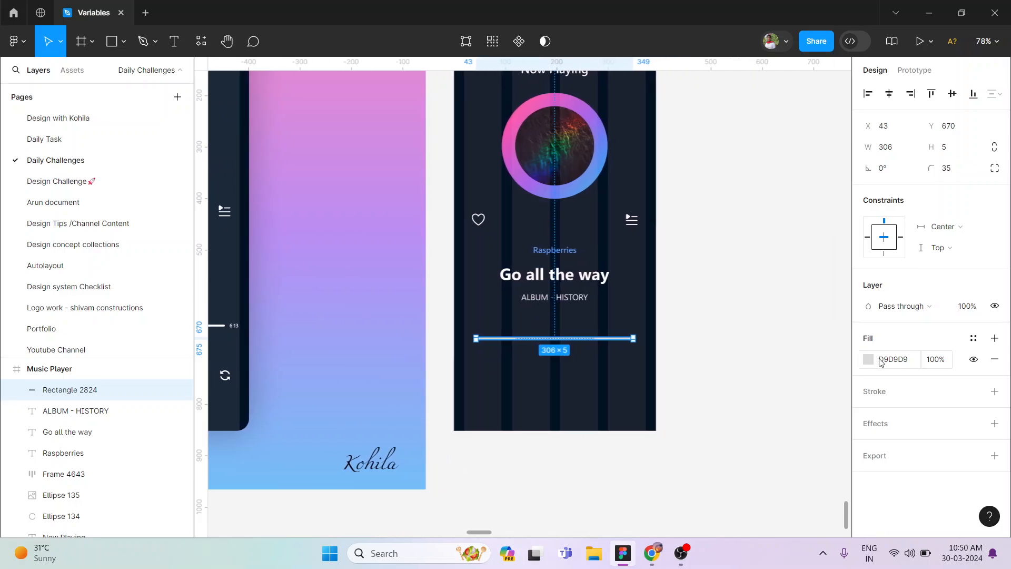
left_click(895, 359)
type("FFFFFF")
scroll(605, 301, "up", 6)
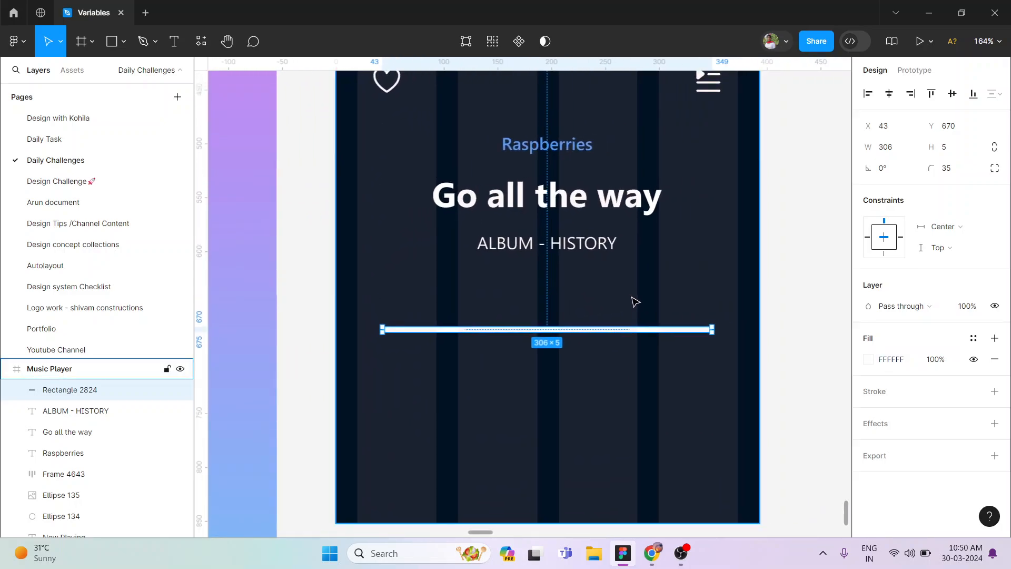
Step: Duplicate the white bar, shorten the copy from its right end to about 163 wide and apply the music gradient style
key("ctrl+d")
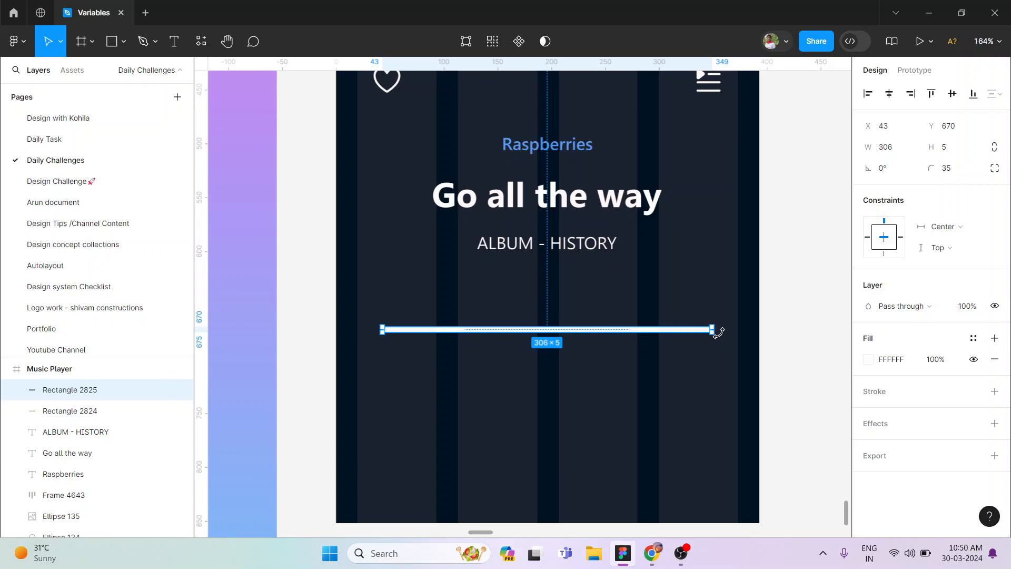
left_click_drag(715, 330, 558, 328)
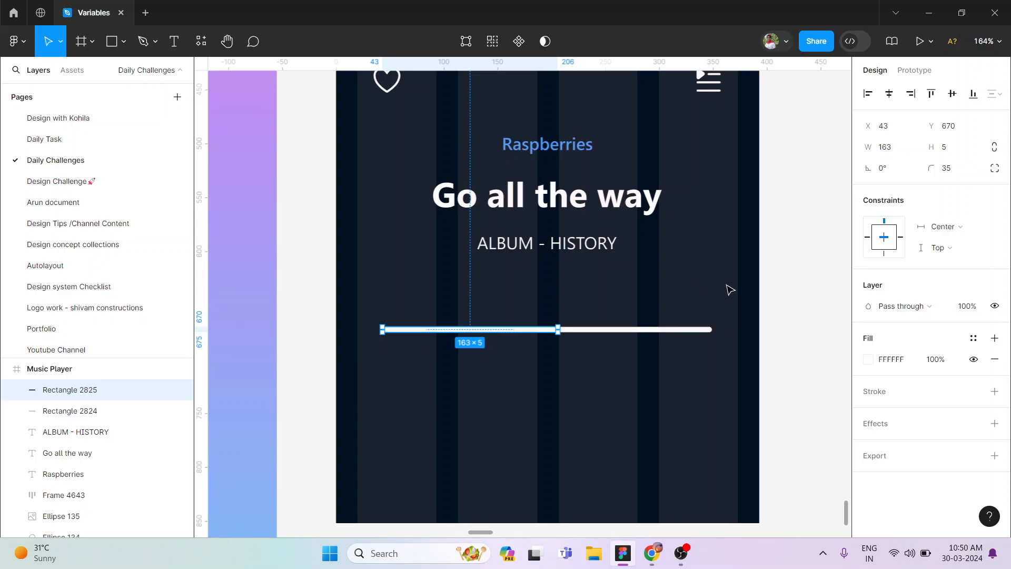
left_click(973, 337)
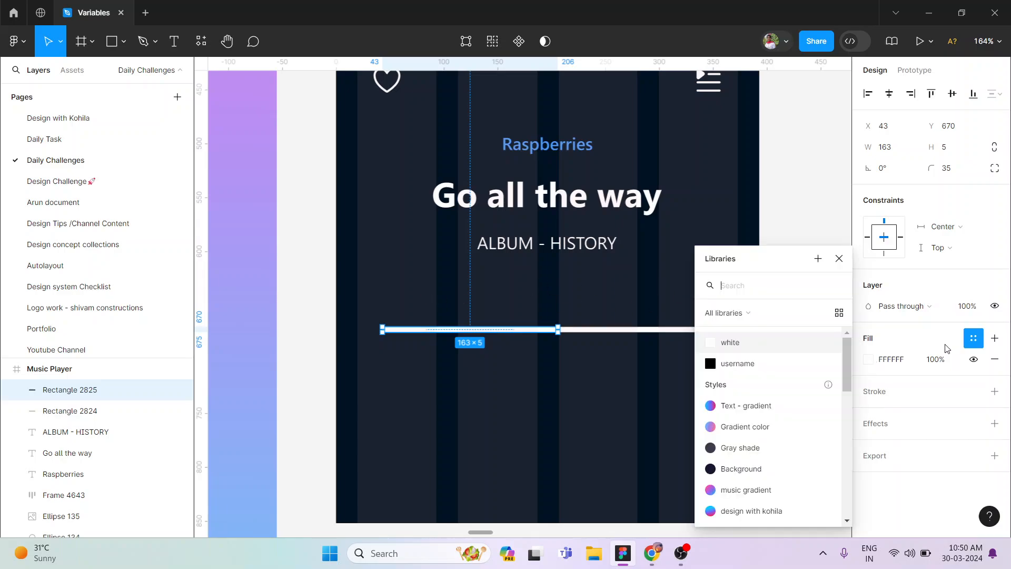
left_click(745, 490)
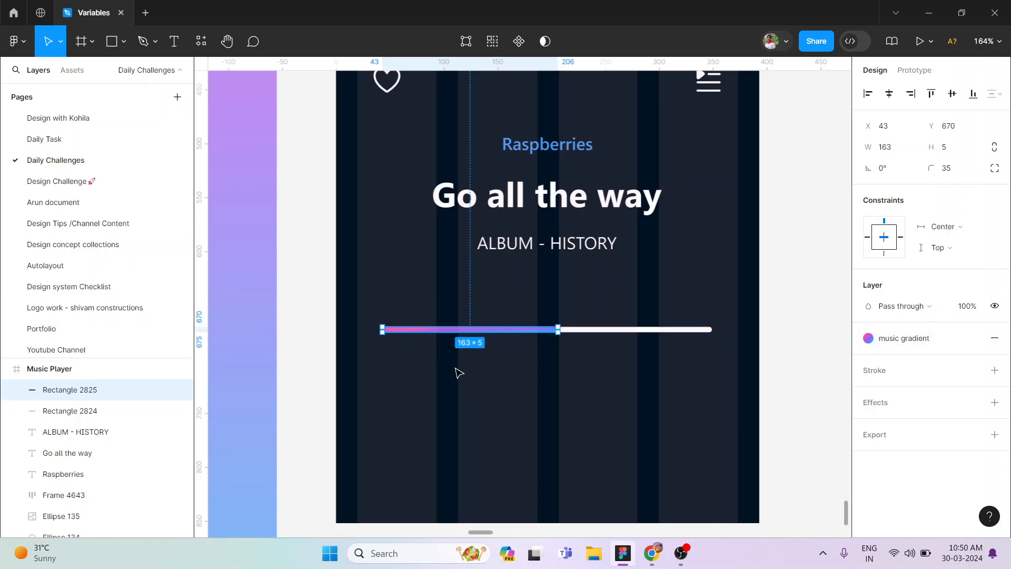
scroll(458, 372, "left", 3)
key("Escape")
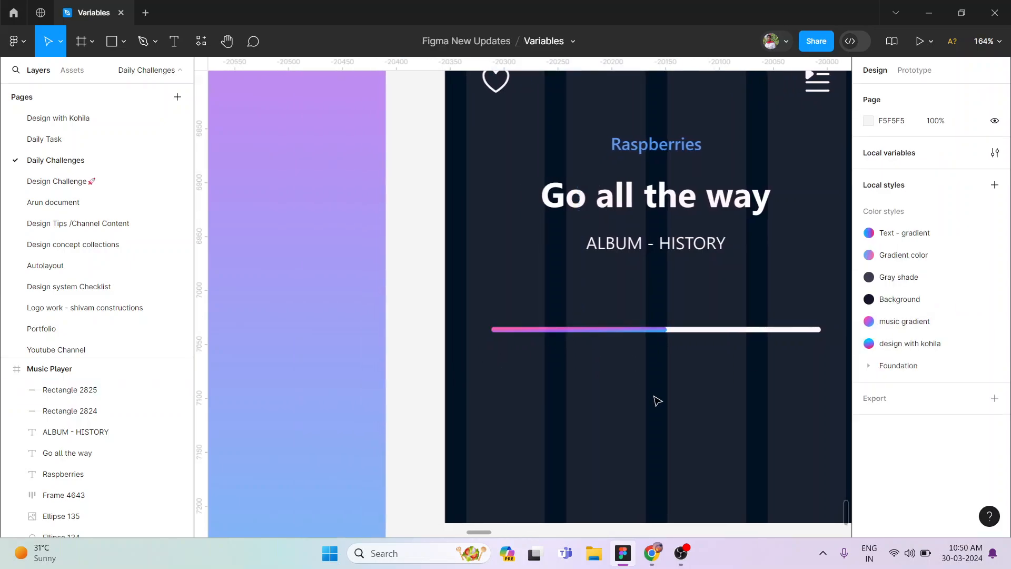
Step: Hide the layout grids, detach the music gradient style from the shorter bar and open its linear fill for editing
key("ctrl+shift+4")
scroll(660, 399, "up", 3)
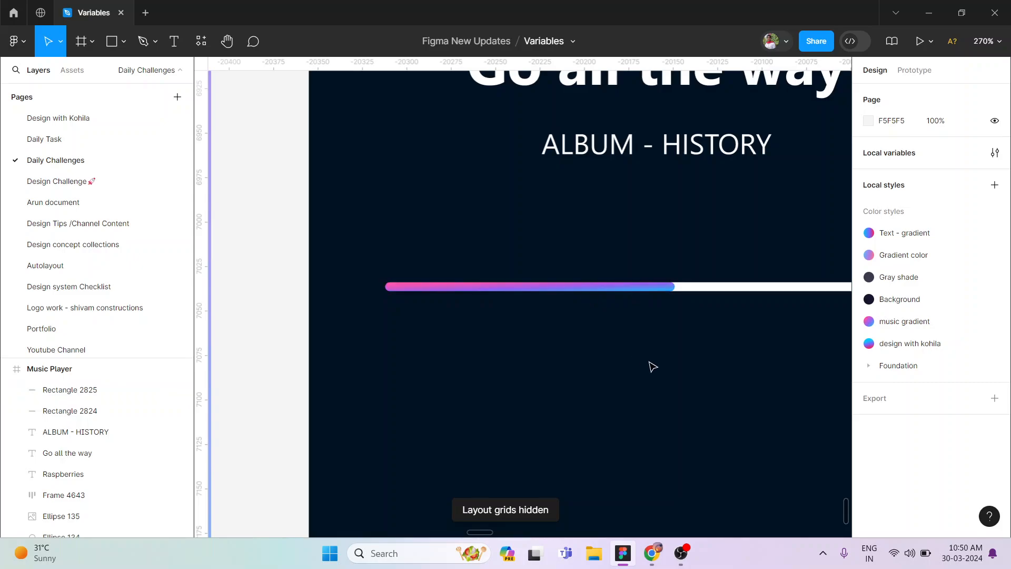
left_click(672, 288)
left_click(973, 338)
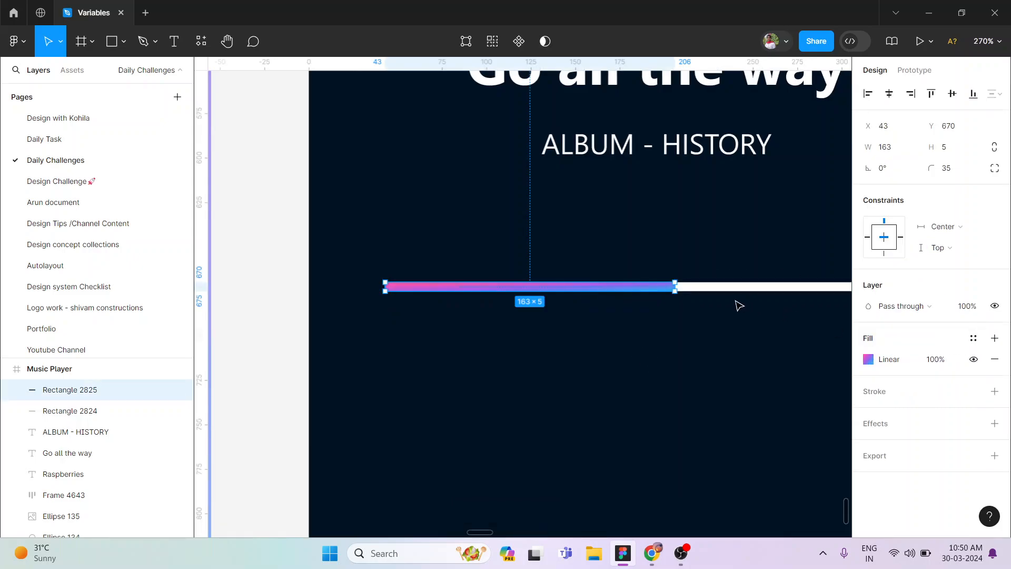
left_click(869, 359)
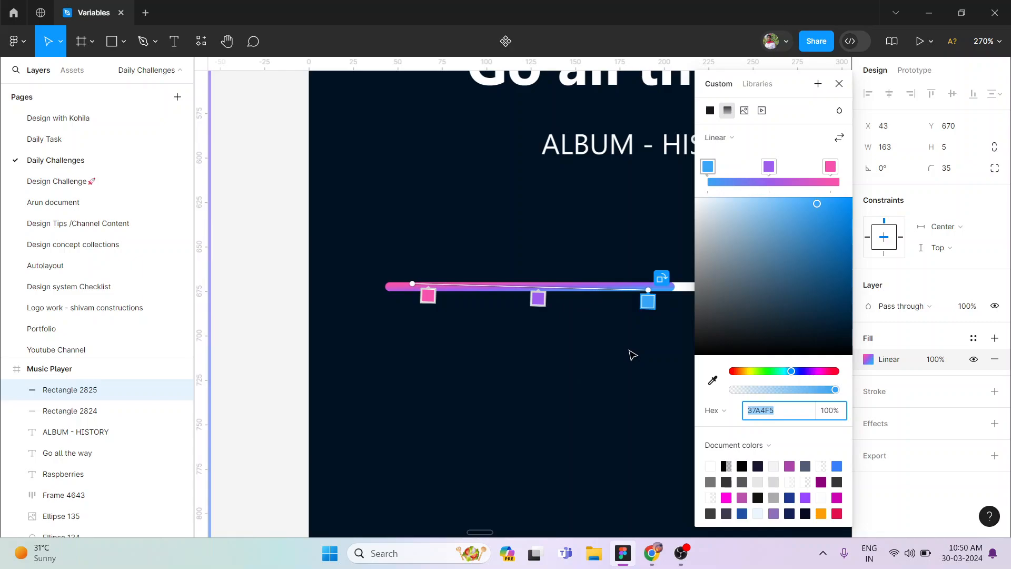
Step: Reposition the bar's gradient handles on the canvas, placing the pink end at the bar's left end
scroll(633, 355, "right", 2)
left_click_drag(613, 285, 546, 294)
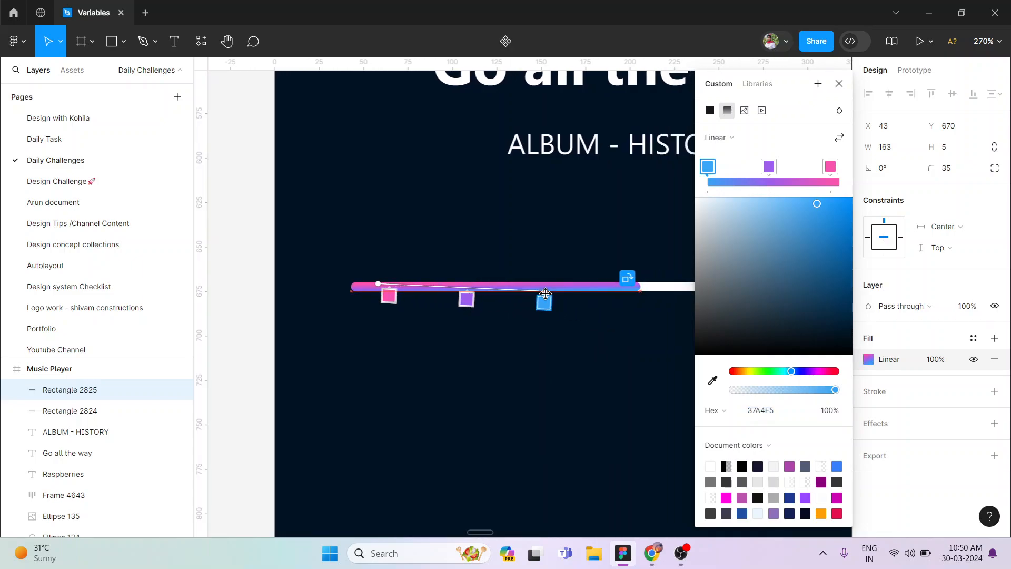
left_click_drag(389, 295, 543, 288)
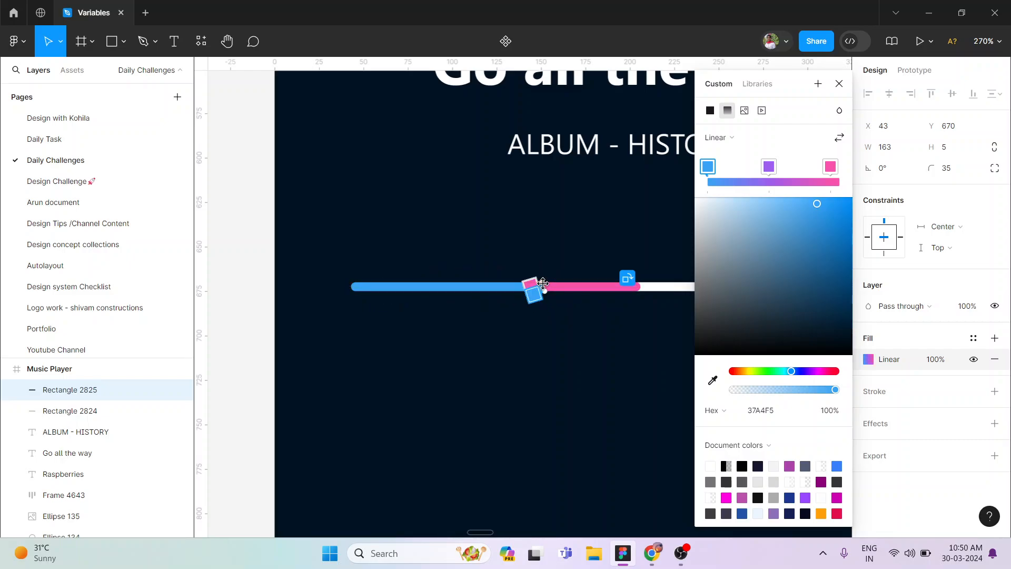
scroll(543, 282, "up", 10)
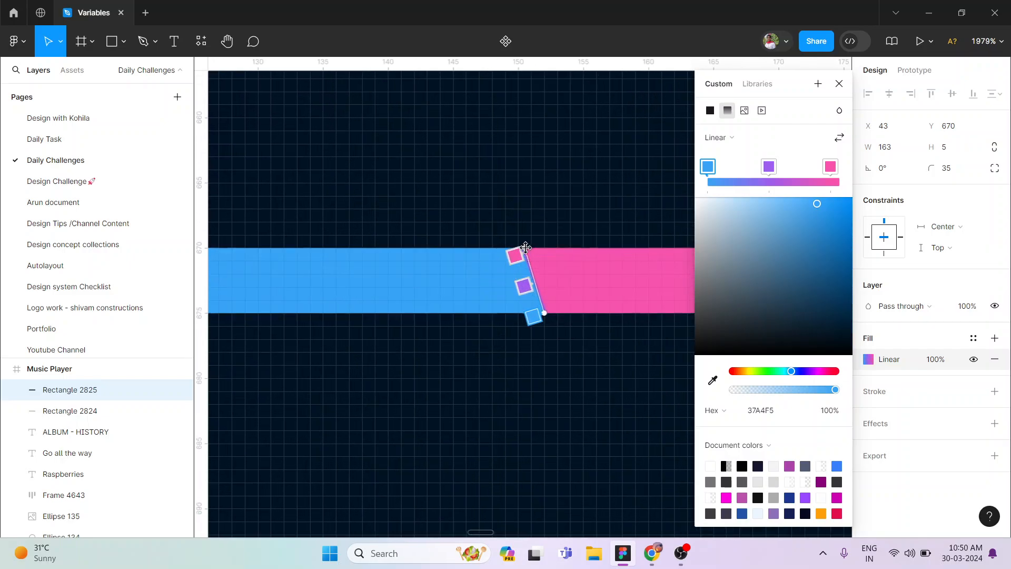
left_click_drag(526, 247, 411, 265)
scroll(547, 245, "down", 5)
scroll(411, 265, "down", 3)
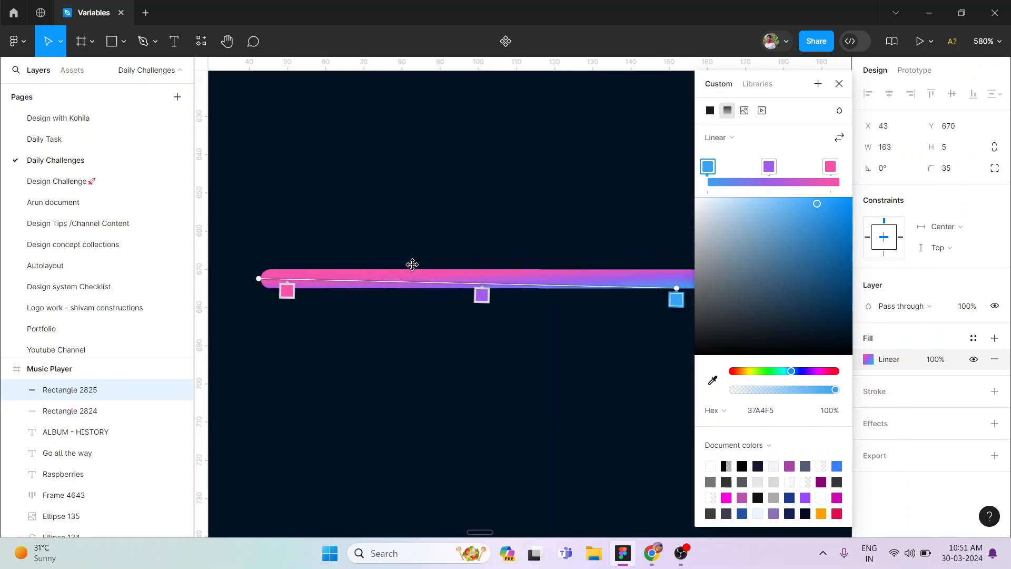
Step: Move the gradient's blue end handle on the canvas to the right end of the shorter bar
scroll(595, 309, "right", 3)
left_click_drag(577, 291, 640, 284)
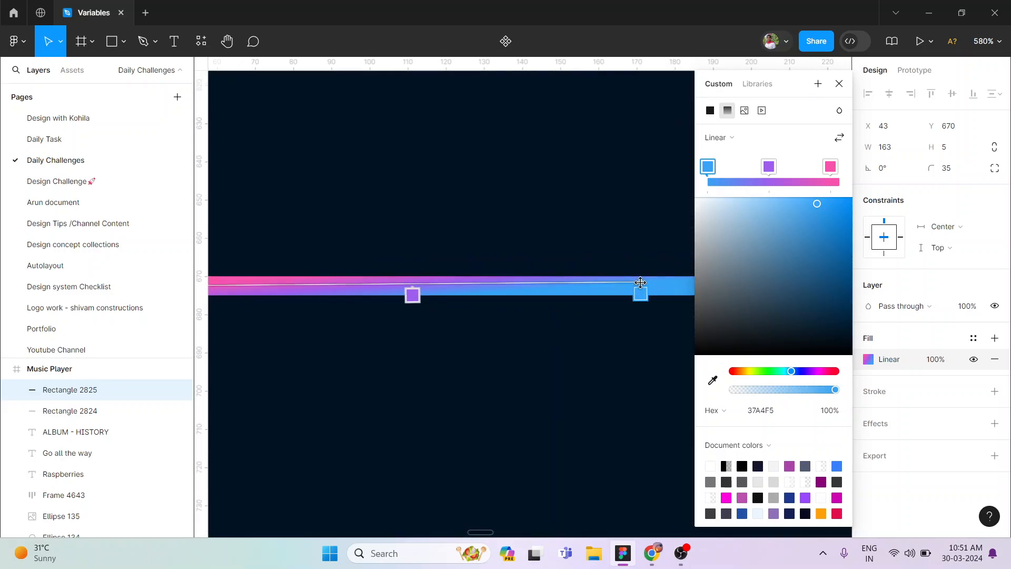
scroll(641, 285, "right", 5)
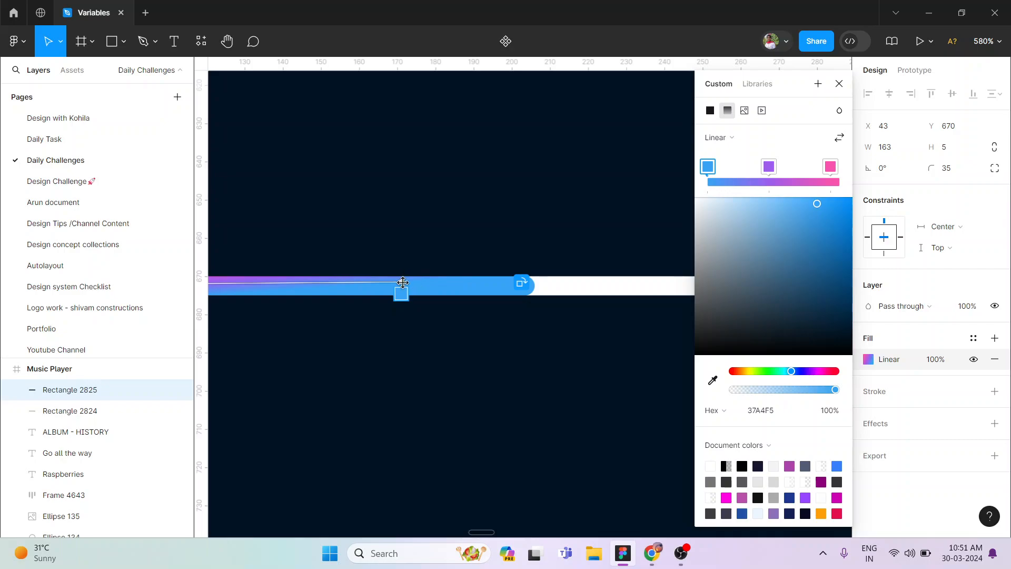
left_click_drag(403, 283, 538, 285)
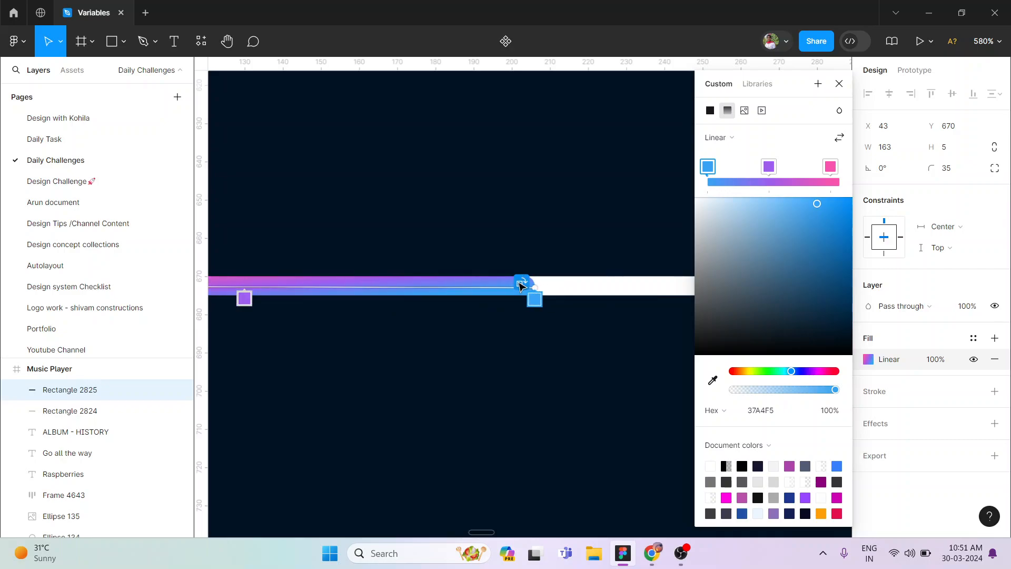
Step: Rotate the shorter bar's gradient until blue sits at its left end and pink at its right end
left_click(520, 285)
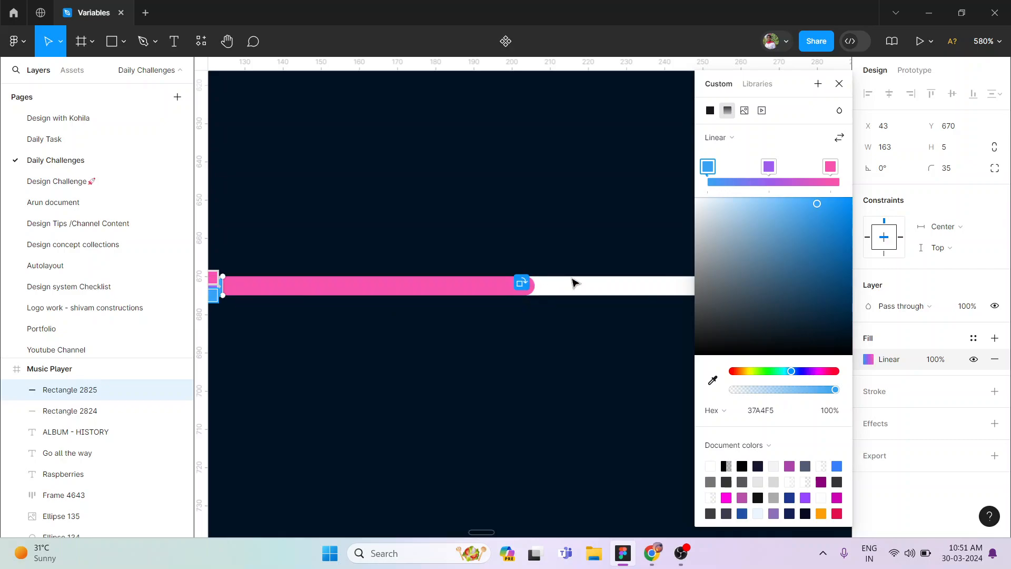
scroll(573, 282, "down", 4)
left_click(535, 277)
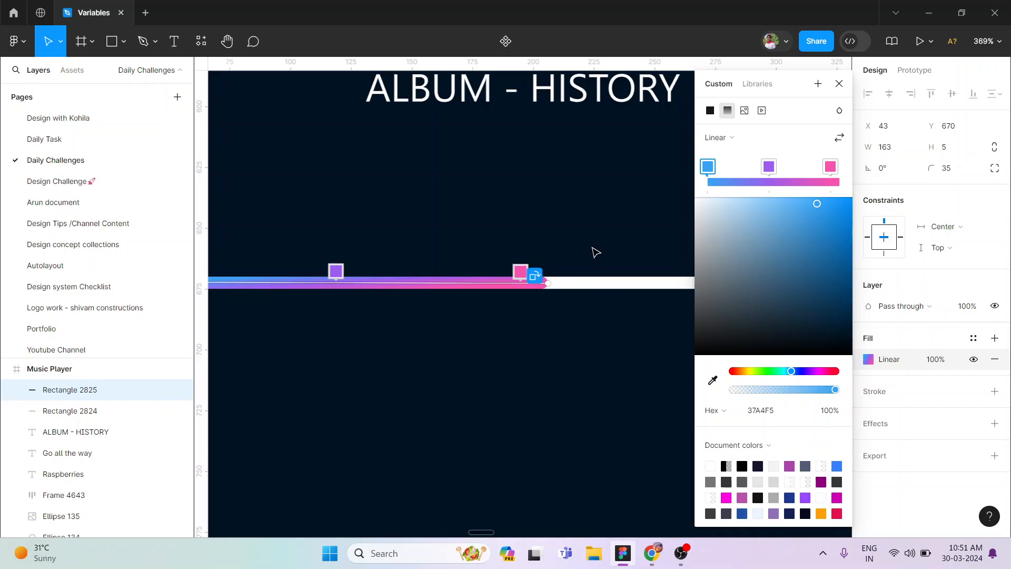
scroll(594, 253, "down", 2)
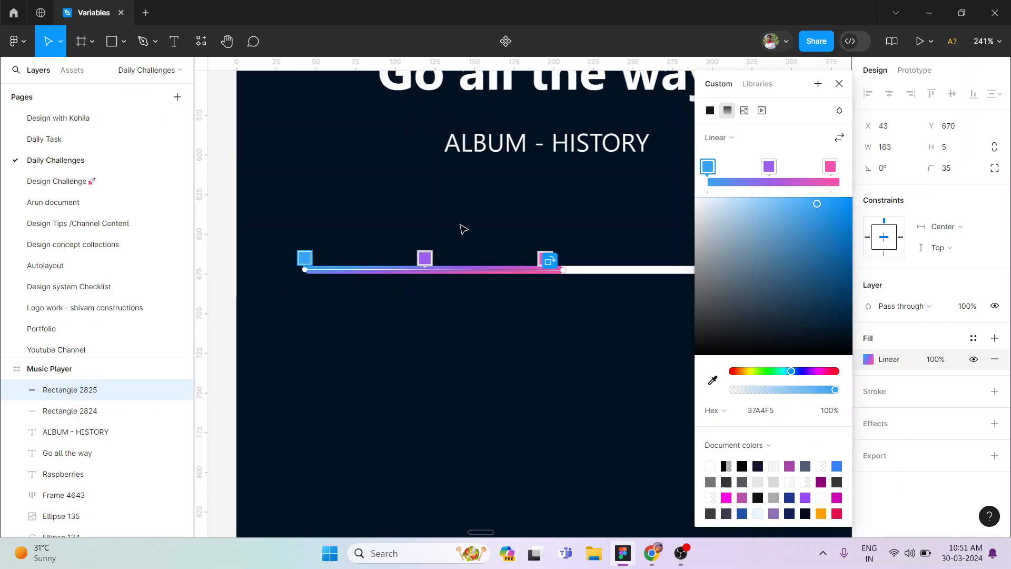
left_click(838, 141)
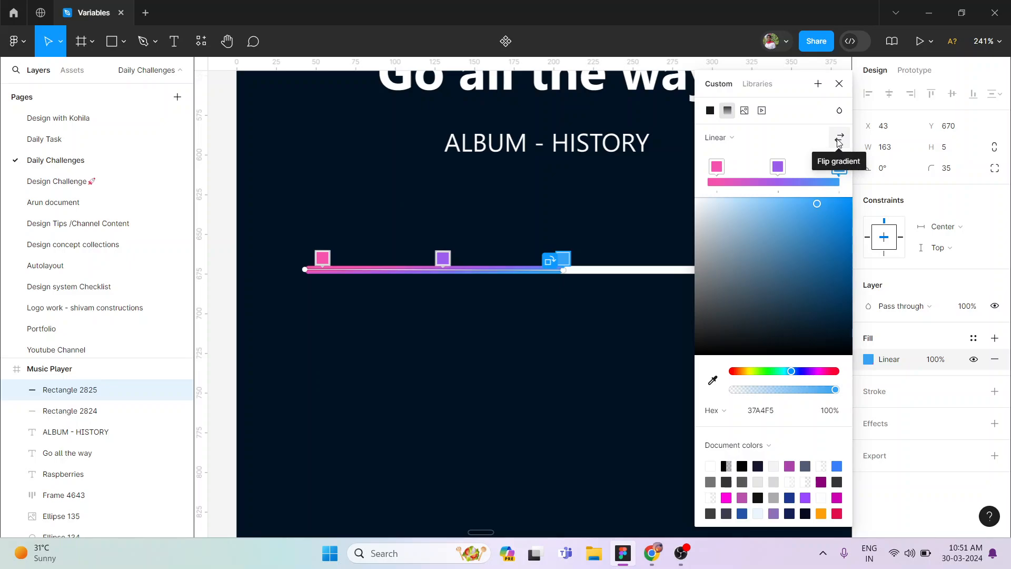
left_click(838, 143)
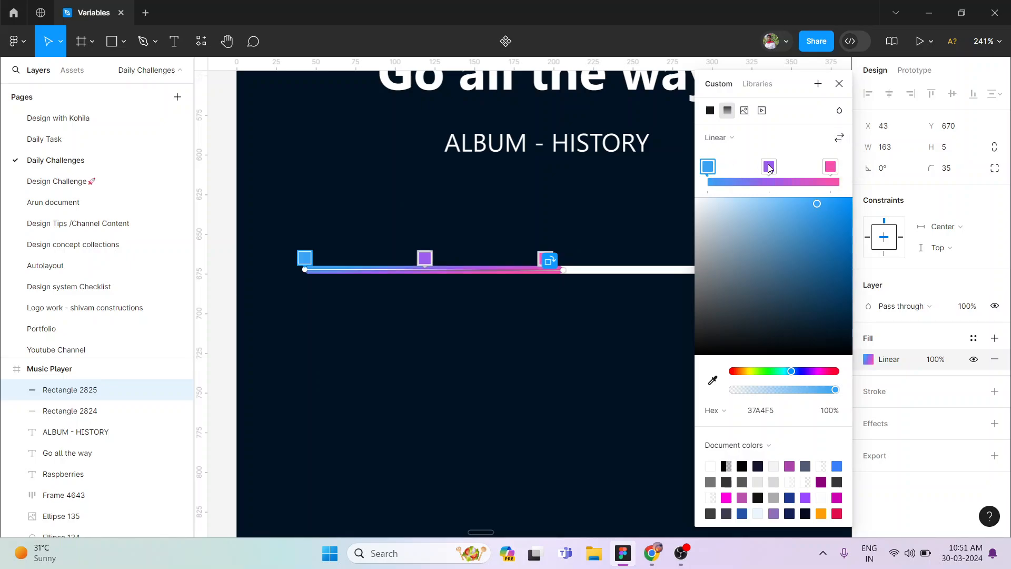
left_click(842, 142)
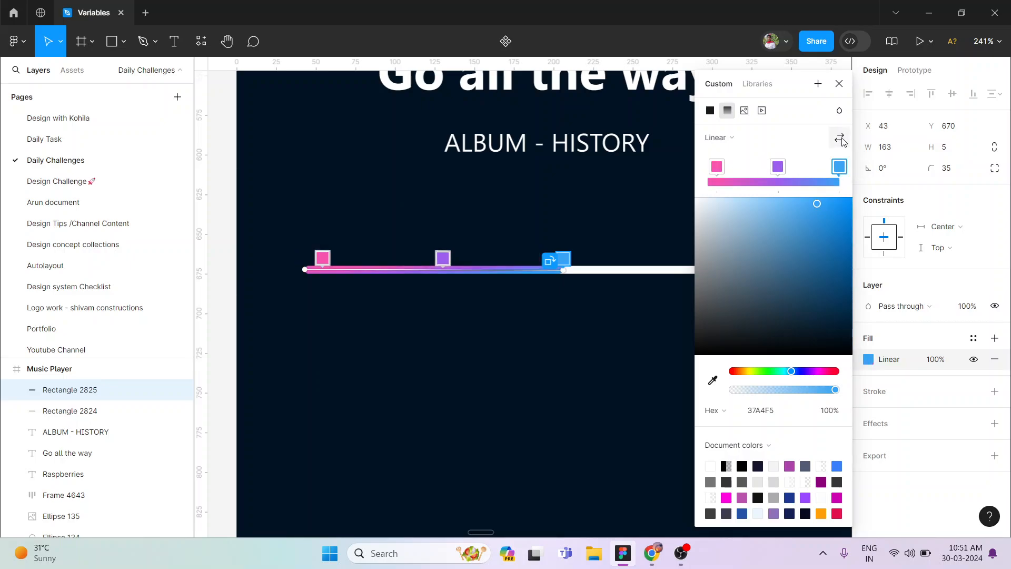
left_click(842, 142)
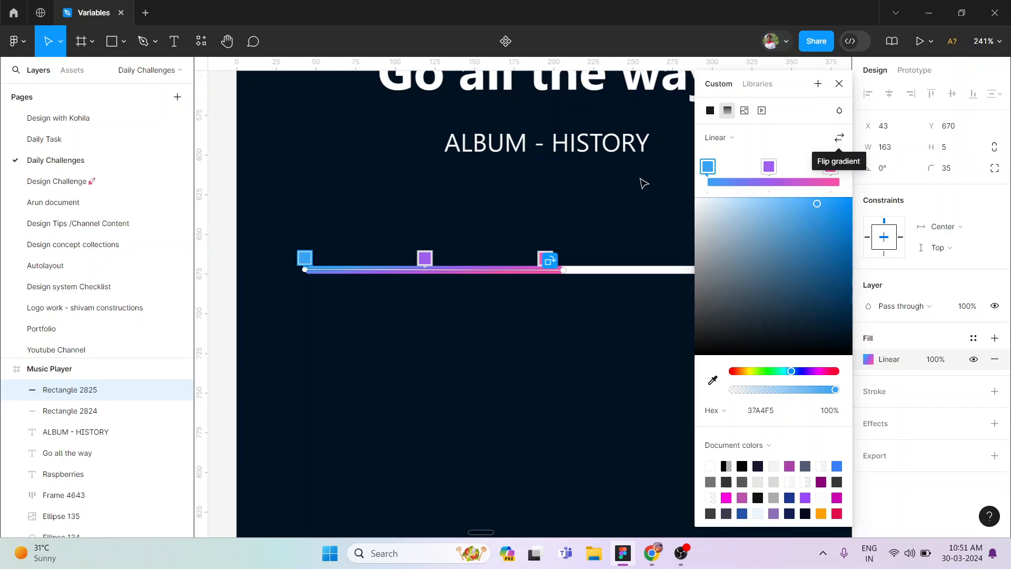
Step: Close the fill editor, draw a 16 × 16 circle on the progress bar where the gradient part ends, and apply the music gradient style
left_click(839, 83)
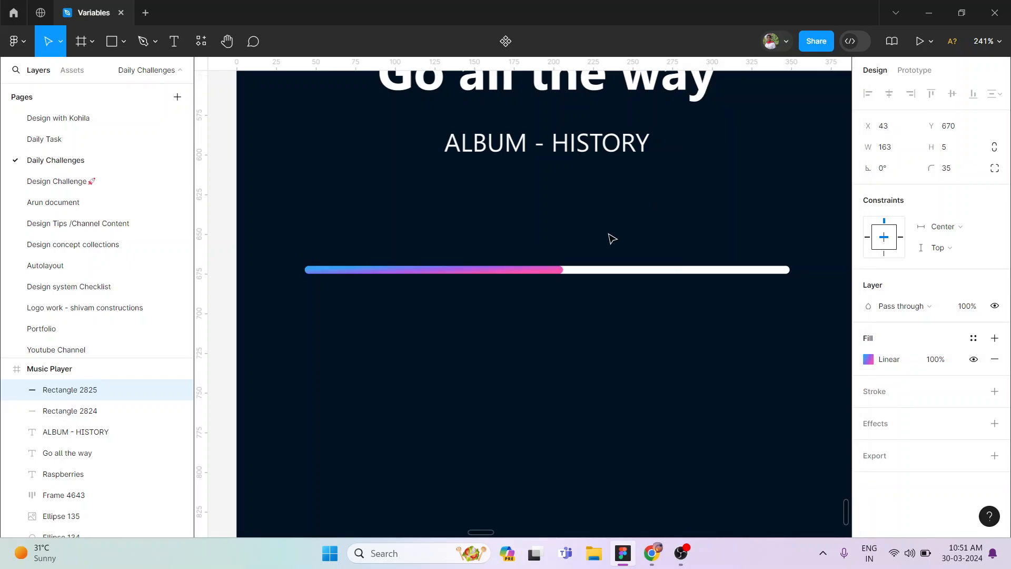
left_click(528, 374)
scroll(528, 375, "down", 5)
scroll(612, 343, "down", 3)
scroll(612, 342, "left", 3)
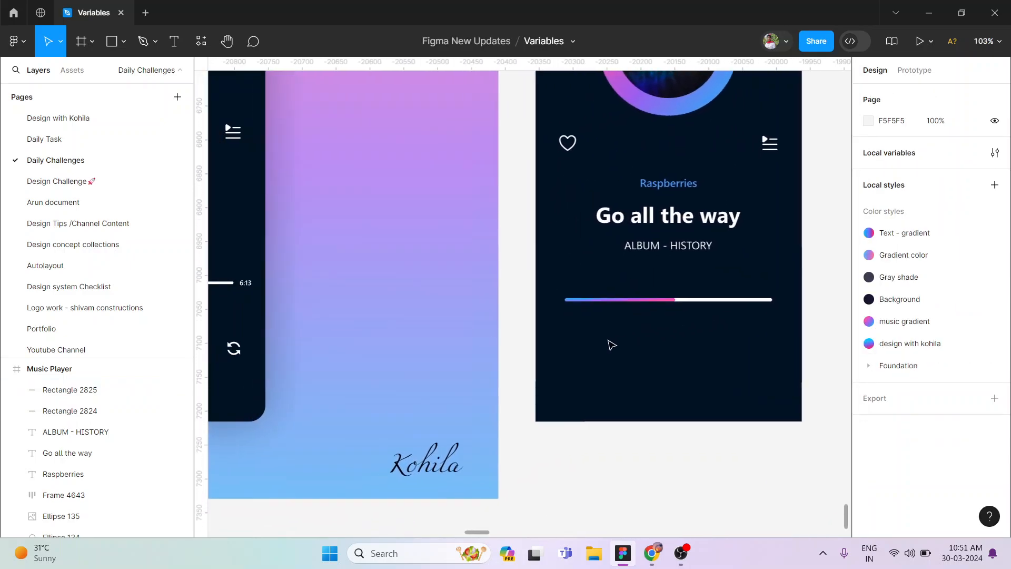
scroll(612, 342, "down", 2)
left_click(311, 300)
scroll(311, 299, "up", 5)
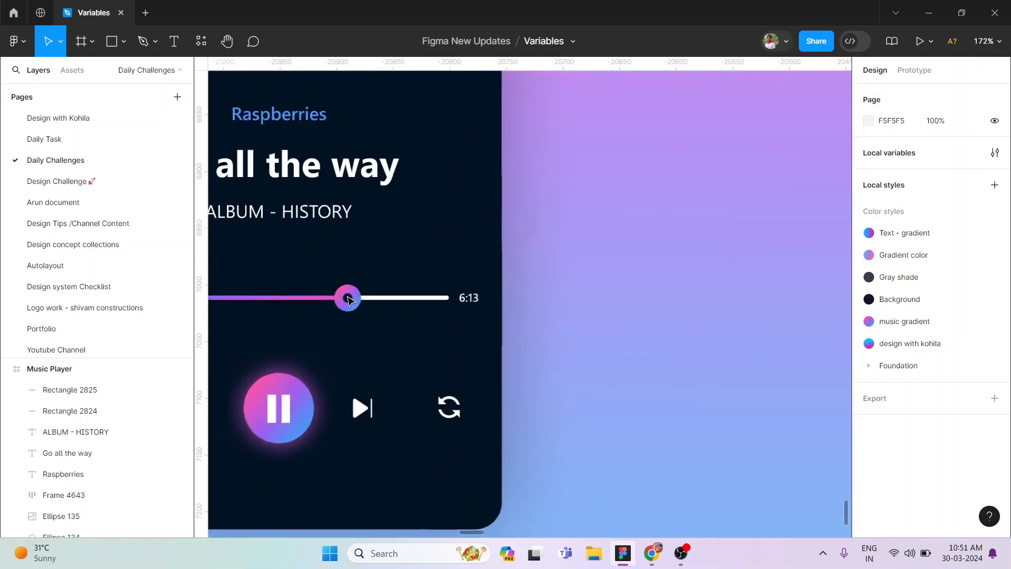
scroll(348, 298, "down", 3)
scroll(349, 295, "right", 5)
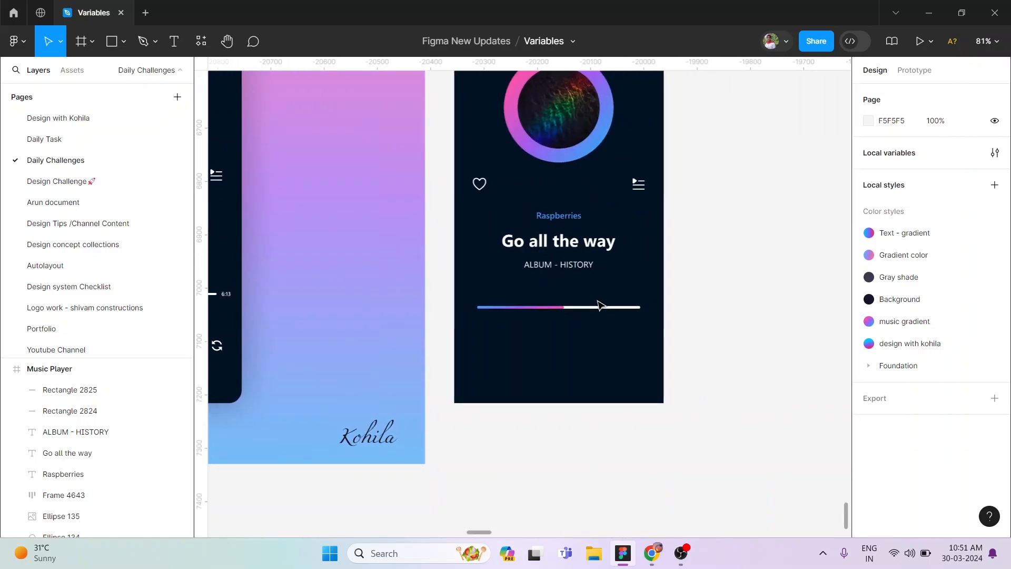
scroll(501, 337, "up", 5)
key("o")
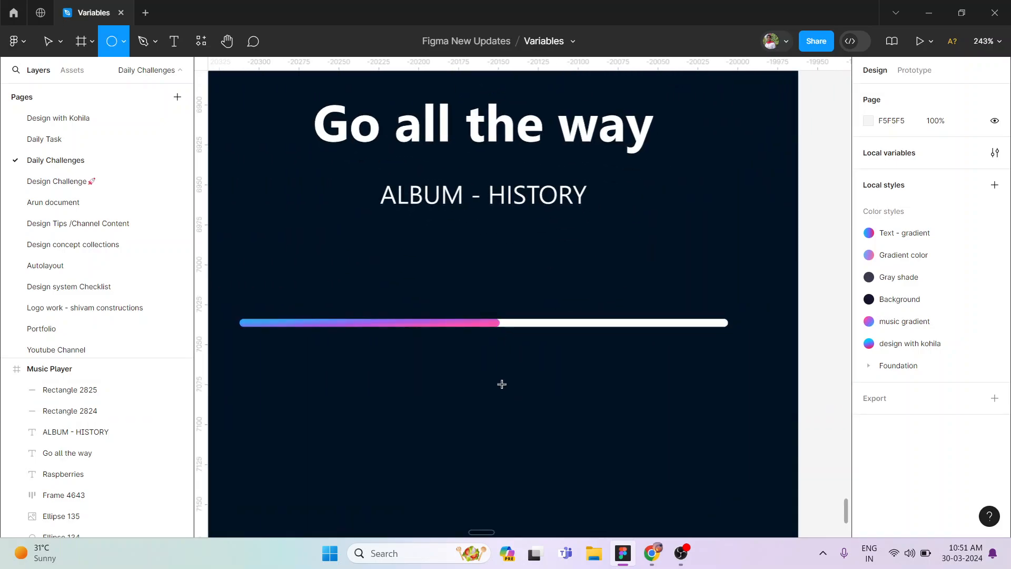
mouse_move(508, 386)
left_mouse_down()
mouse_move(519, 397)
mouse_move(502, 330)
left_mouse_up()
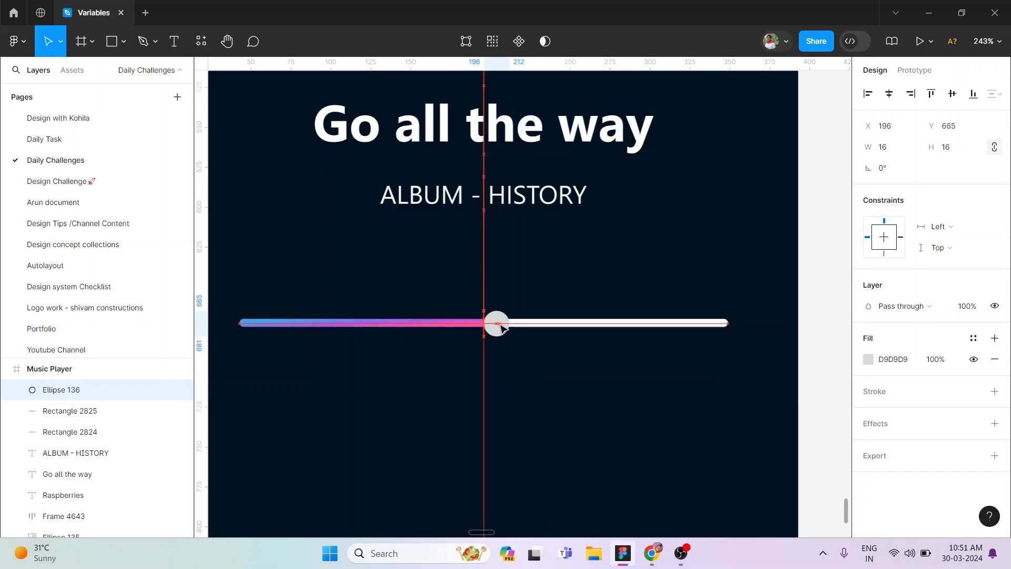
scroll(497, 322, "up", 5)
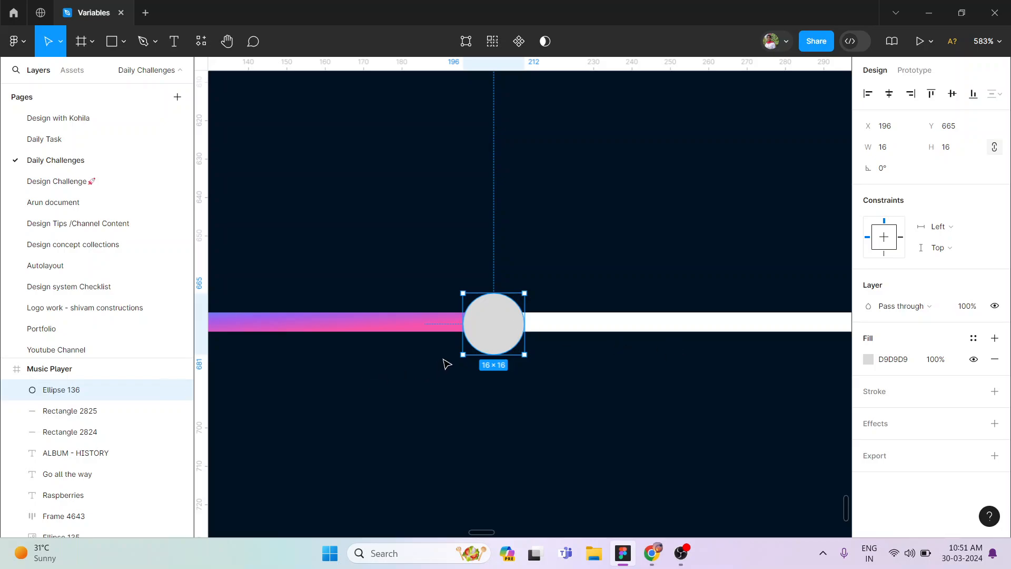
left_click(973, 338)
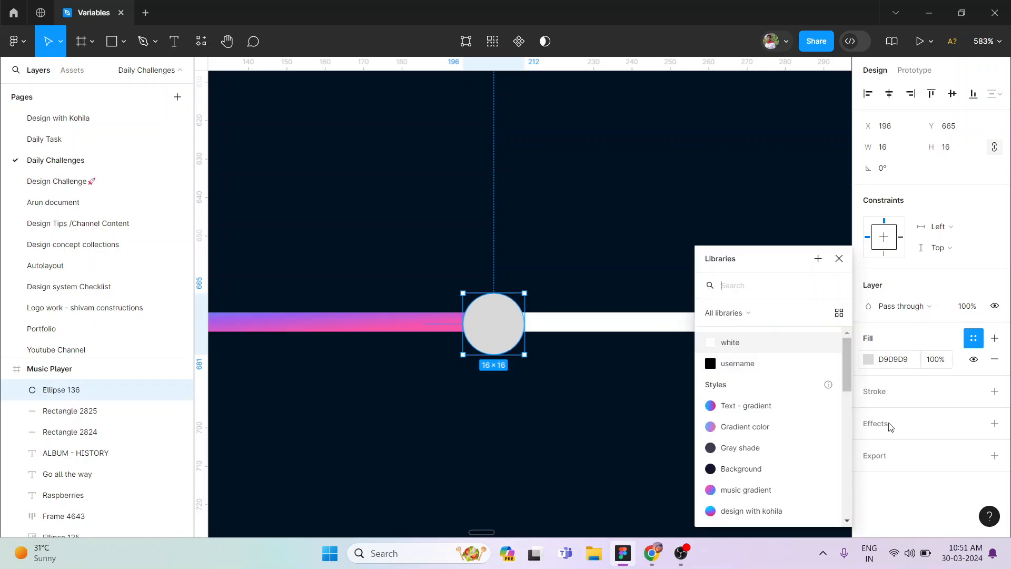
left_click(746, 489)
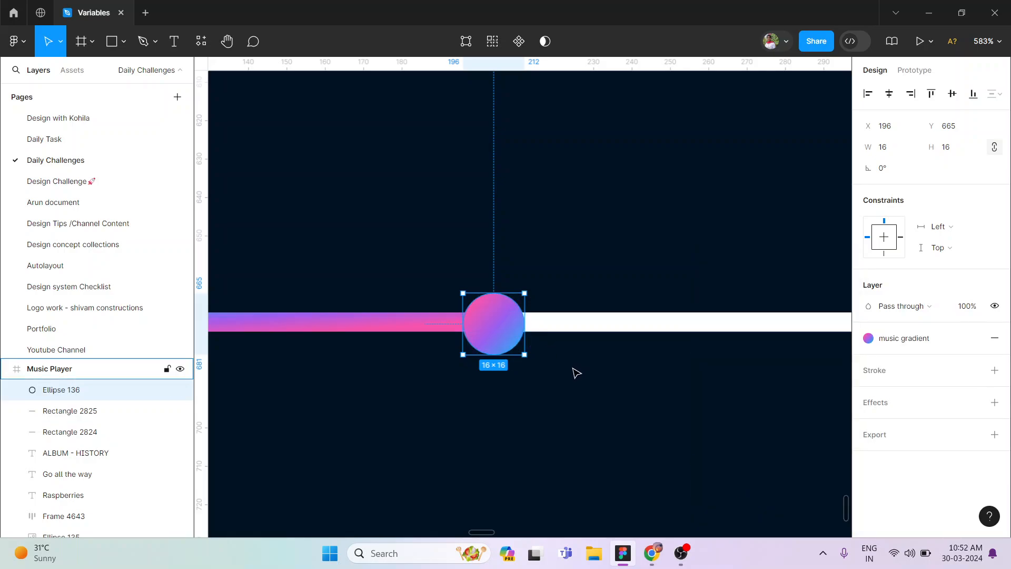
Step: Duplicate the circle, scale the copy about its centre to 6 × 6 and apply the Background color style
key("ctrl+d")
key("k")
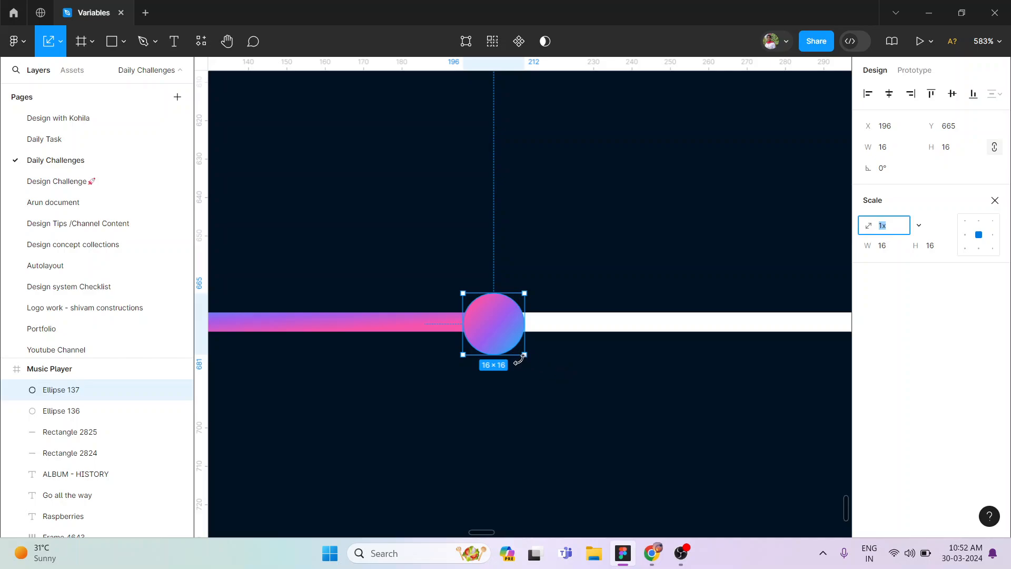
left_click_drag(519, 360, 504, 334)
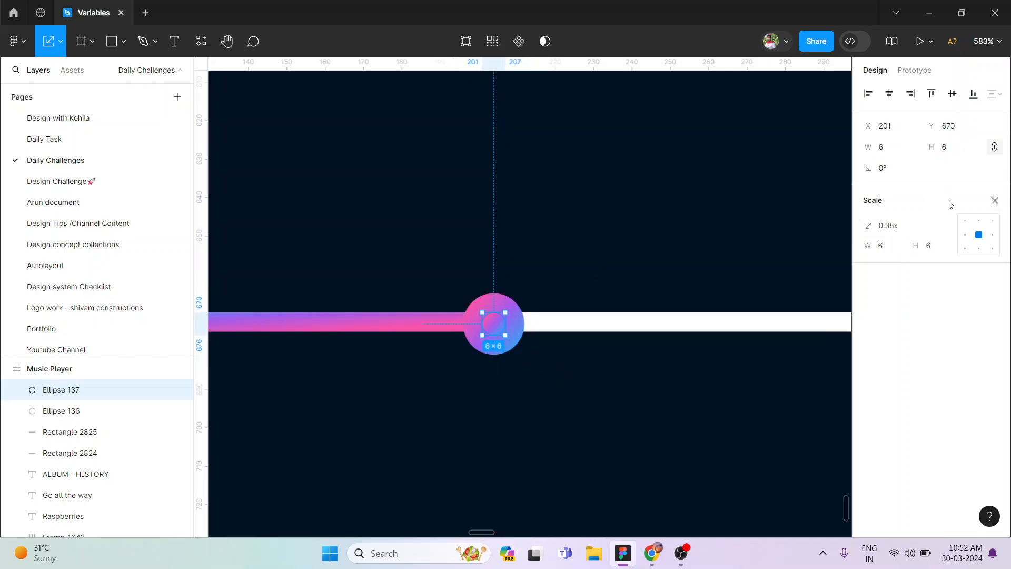
left_click(993, 201)
left_click(905, 343)
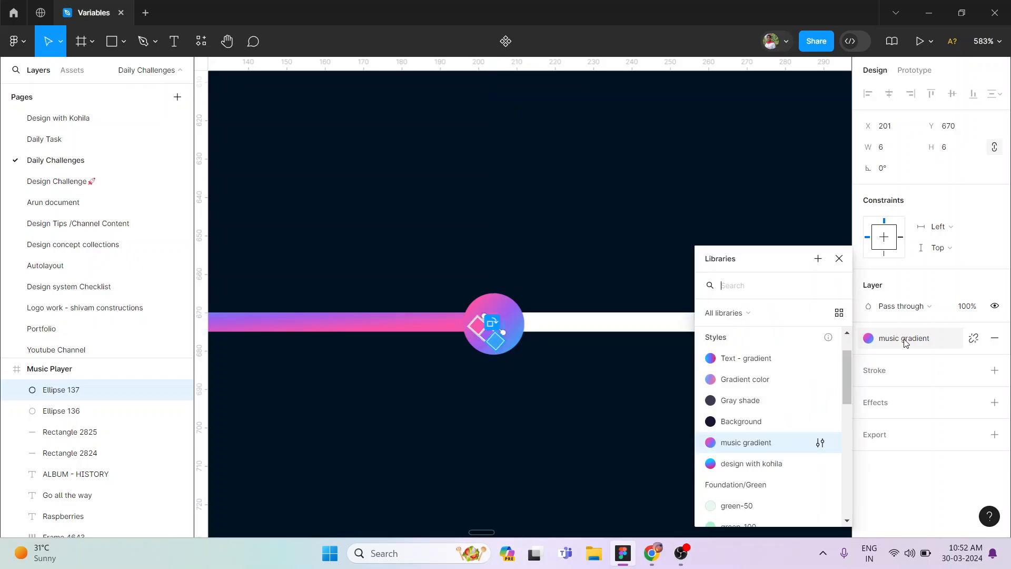
left_click(779, 425)
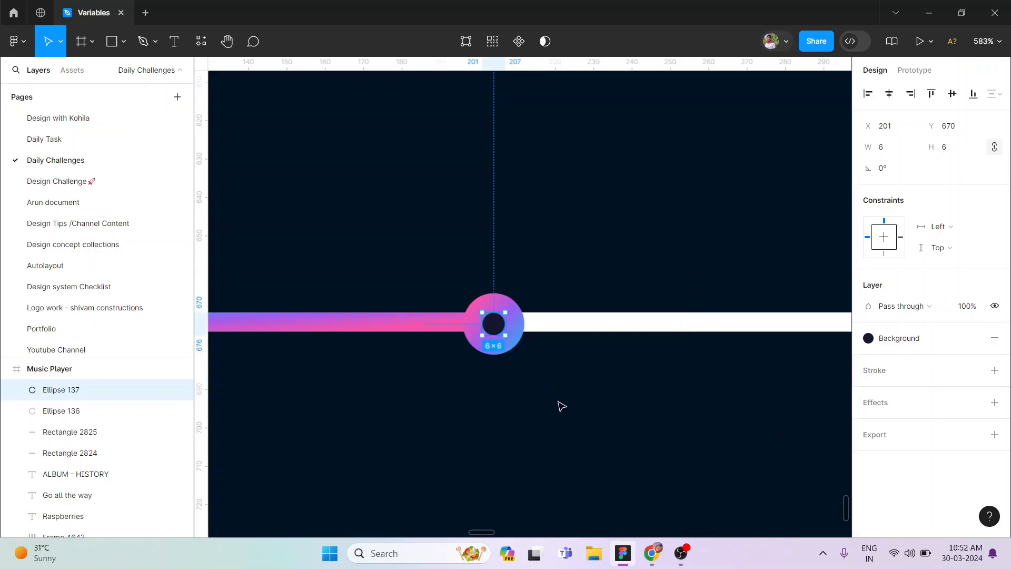
Step: Copy the 4:24 time label from the reference screen to the left of the new progress bar and show the layout grids
scroll(595, 429, "down", 2)
left_click(595, 429)
scroll(595, 429, "down", 5)
scroll(595, 430, "left", 5)
scroll(595, 429, "down", 3)
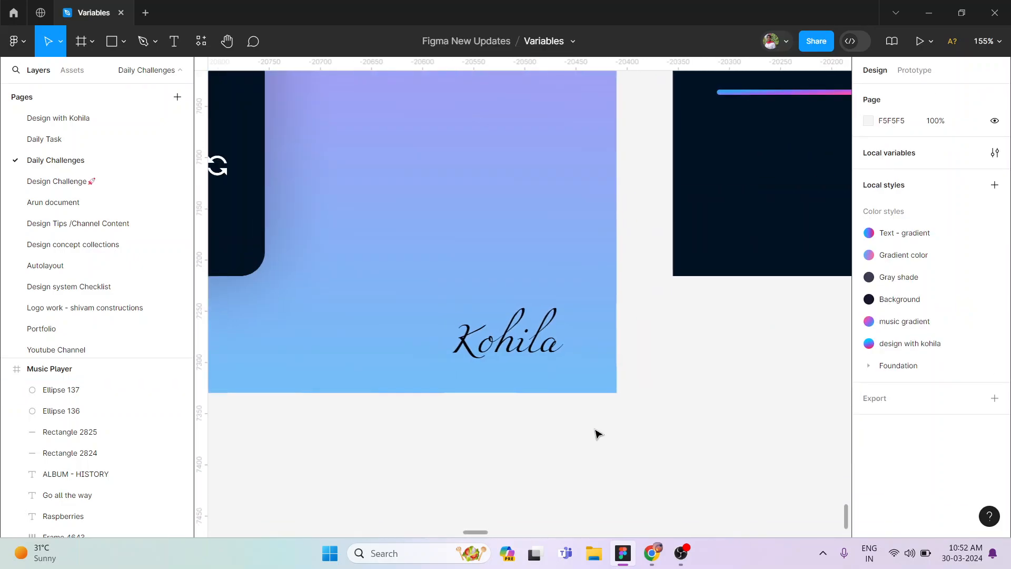
scroll(596, 432, "up", 3)
scroll(579, 400, "left", 6)
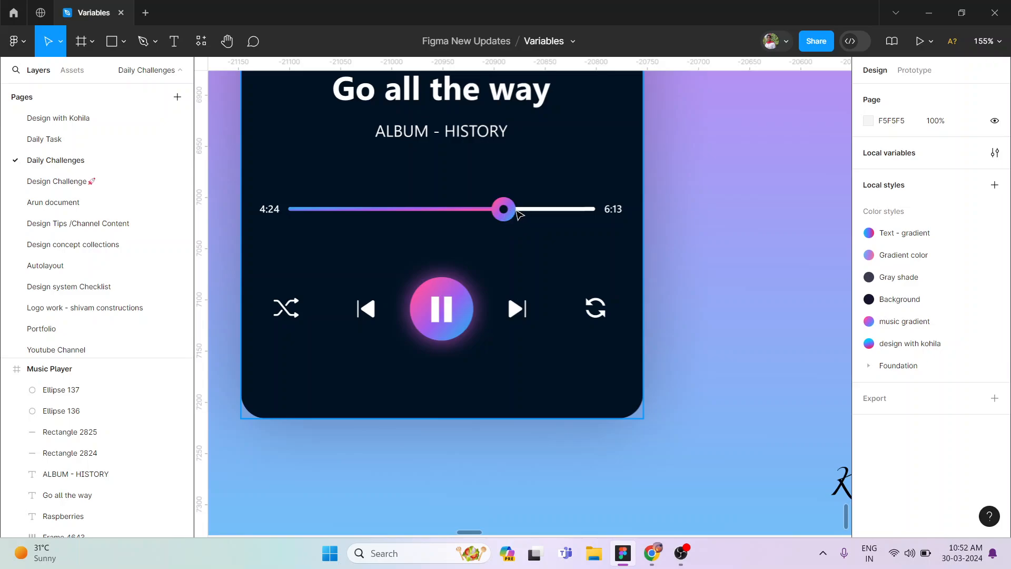
scroll(270, 211, "down", 1)
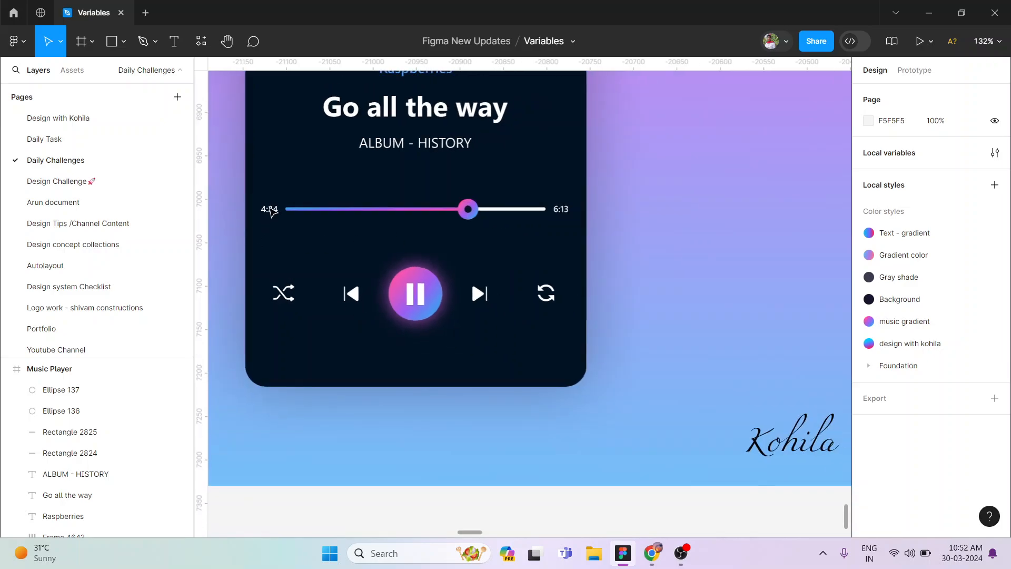
left_click(270, 210)
double_click(270, 210)
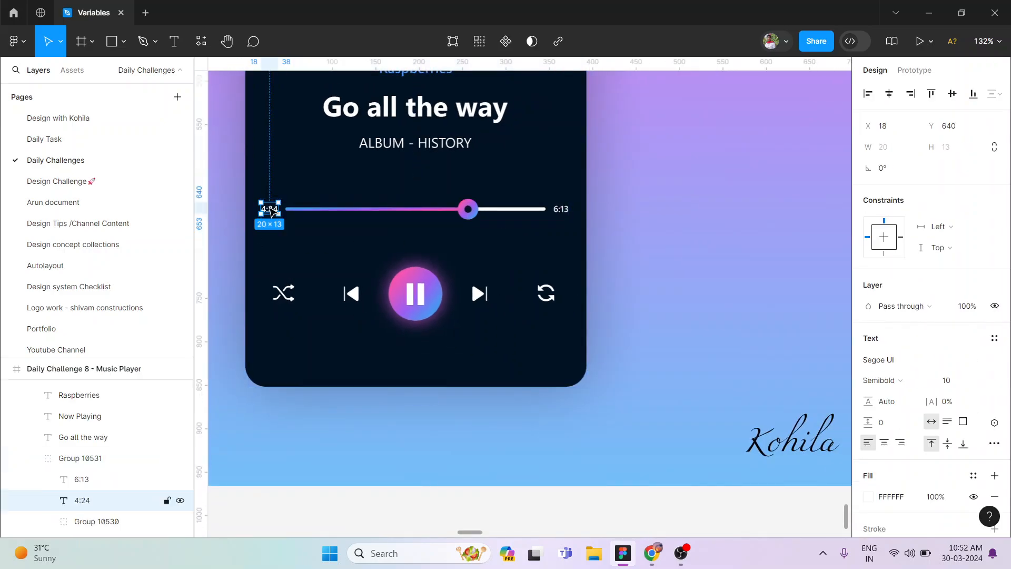
left_click_drag(270, 210, 627, 227)
key("ctrl+shift+4")
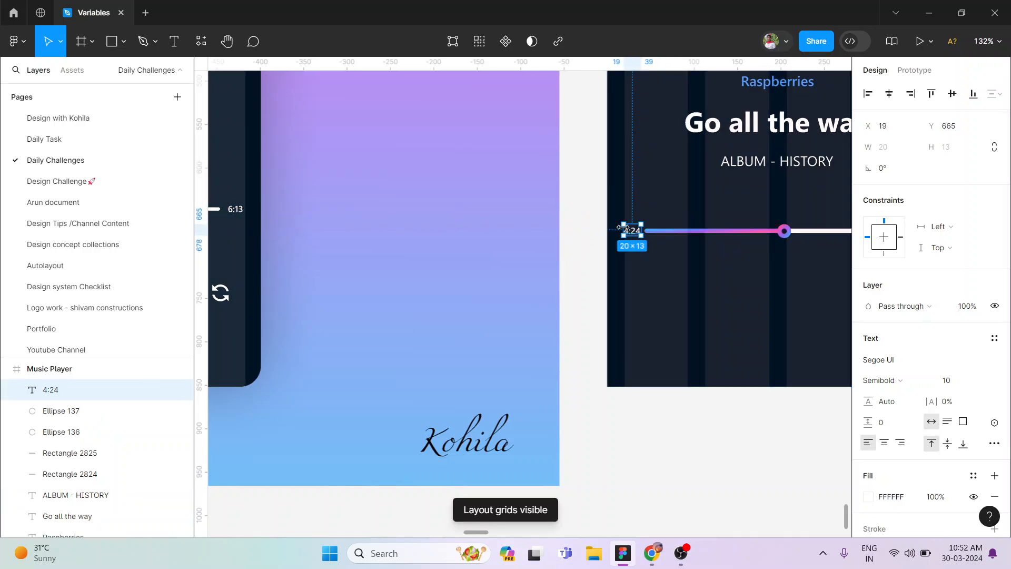
Step: Duplicate the 4:24 label to the right of the progress bar, at X 353 and Y 665, against the grid margin
scroll(627, 227, "up", 10)
left_click_drag(668, 256, 705, 247)
scroll(673, 256, "down", 10)
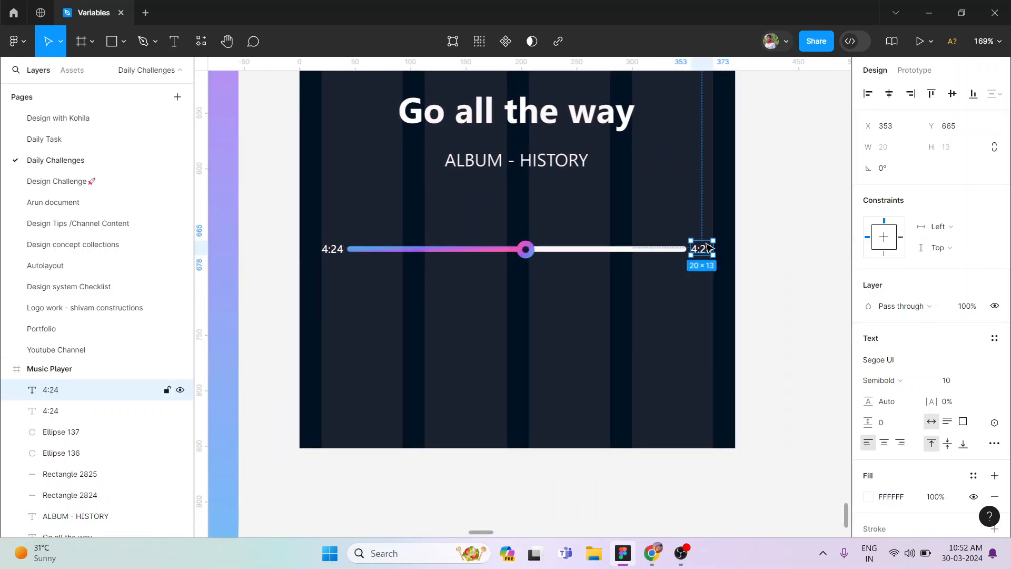
scroll(705, 248, "up", 5)
scroll(707, 247, "up", 2)
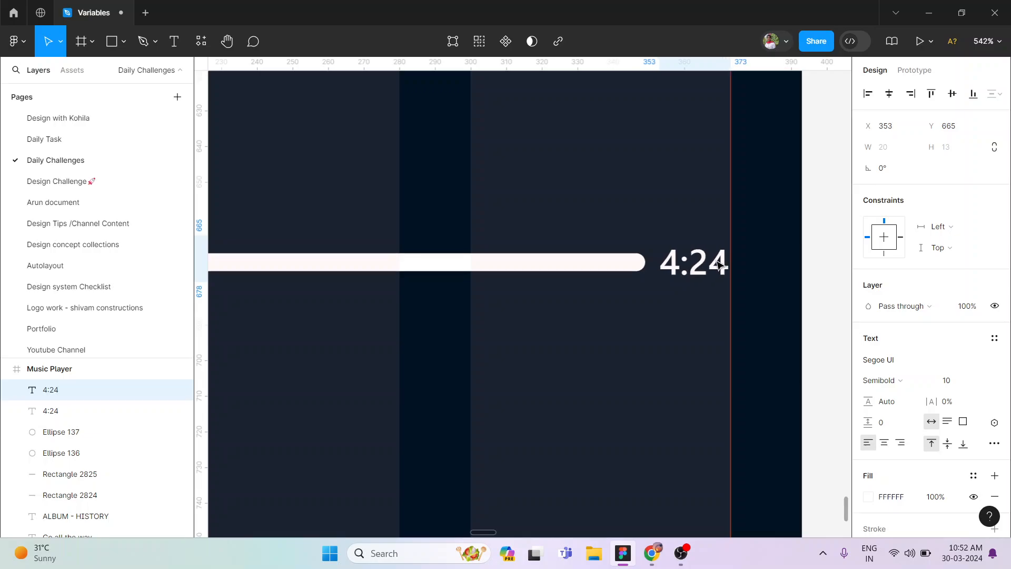
Step: Change the text of the time label right of the progress bar to 6:24
double_click(719, 263)
key("Left")
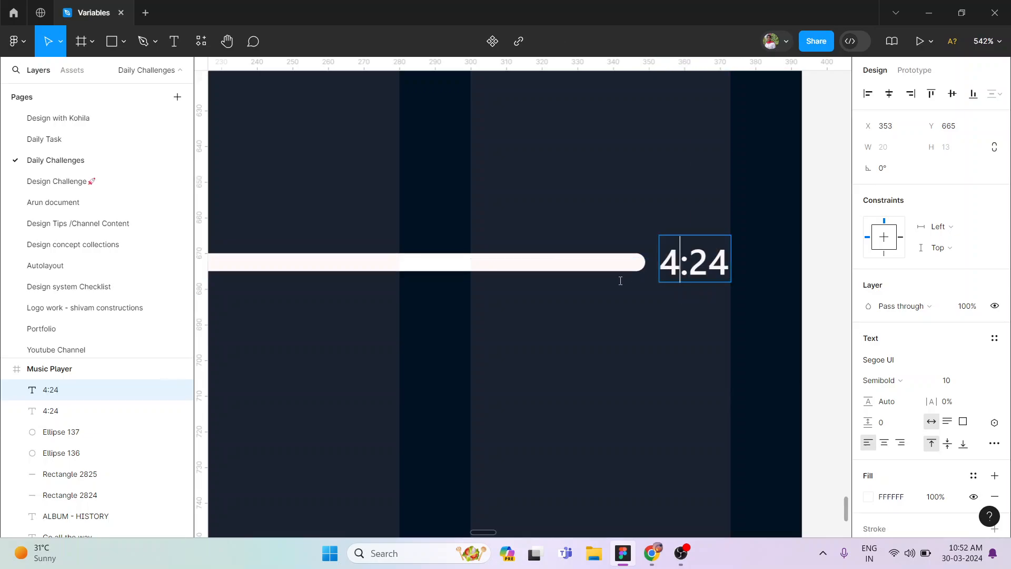
key("shift+Right")
type("6")
scroll(709, 395, "down", 3)
scroll(708, 394, "down", 3)
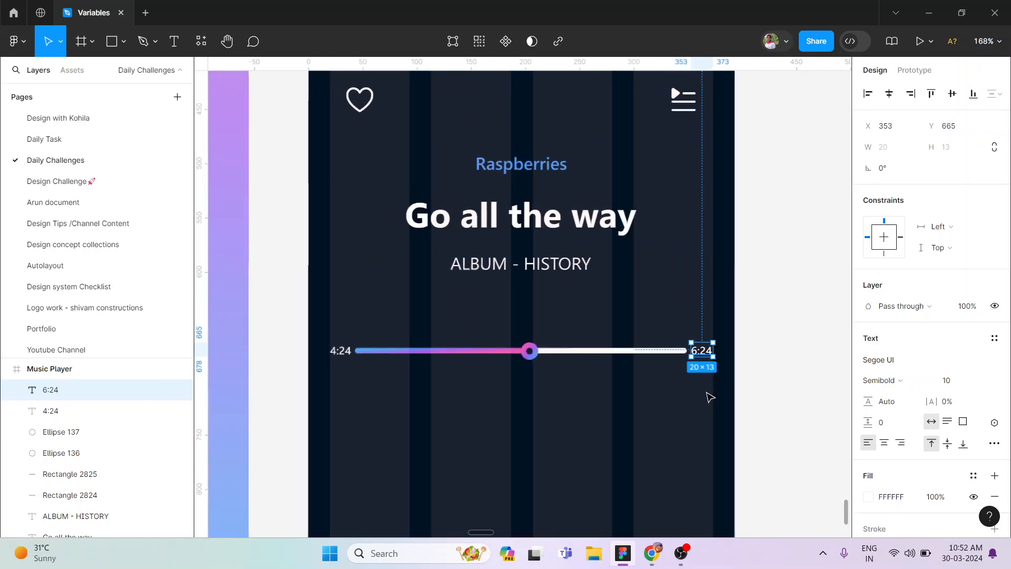
left_click(708, 393)
Step: Copy the shuffle, previous, next and repeat icons from the reference screen to the area below the new progress bar
scroll(734, 380, "left", 1)
scroll(735, 381, "down", 5)
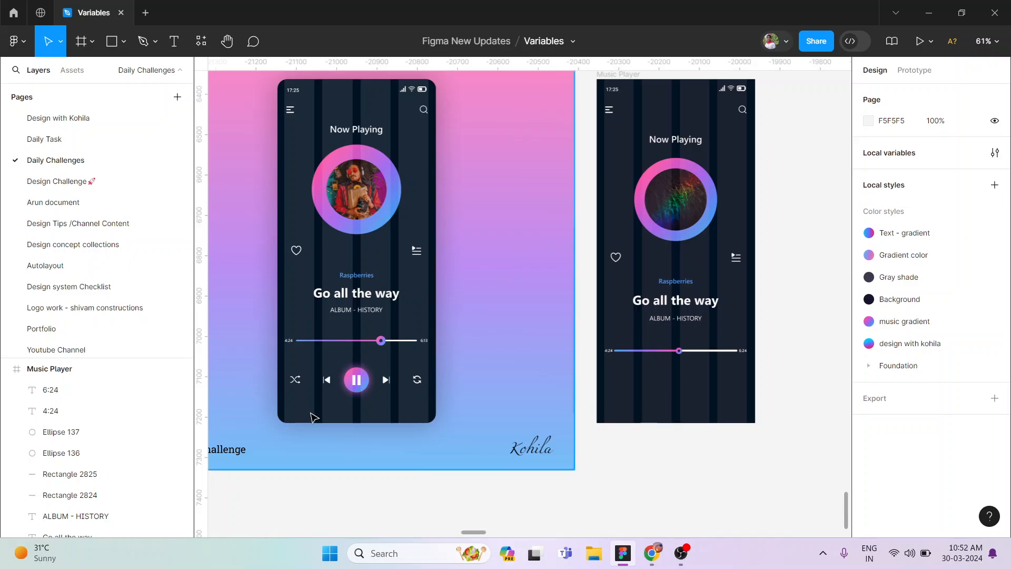
scroll(308, 406, "up", 1)
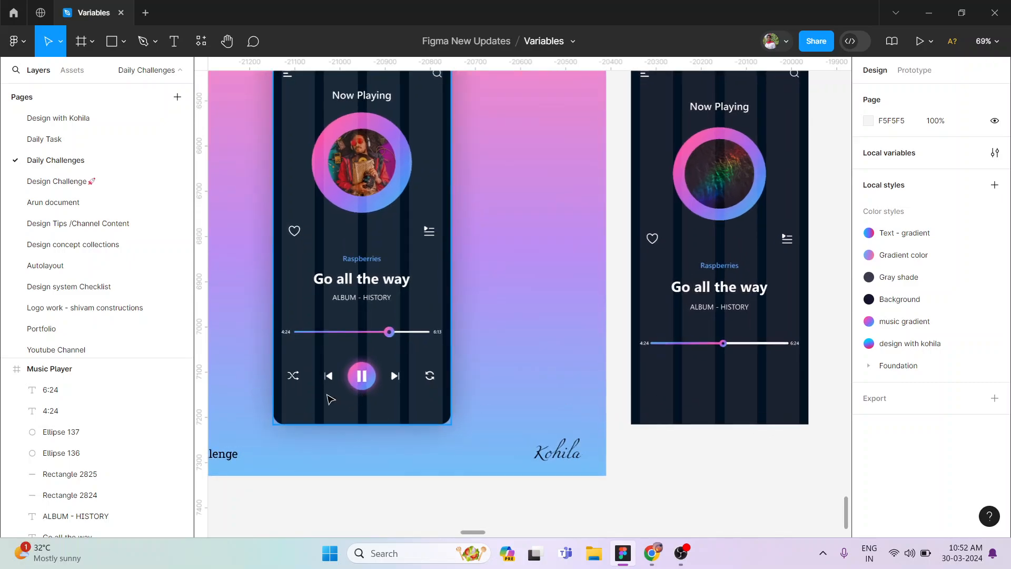
left_click(295, 378)
double_click(294, 377)
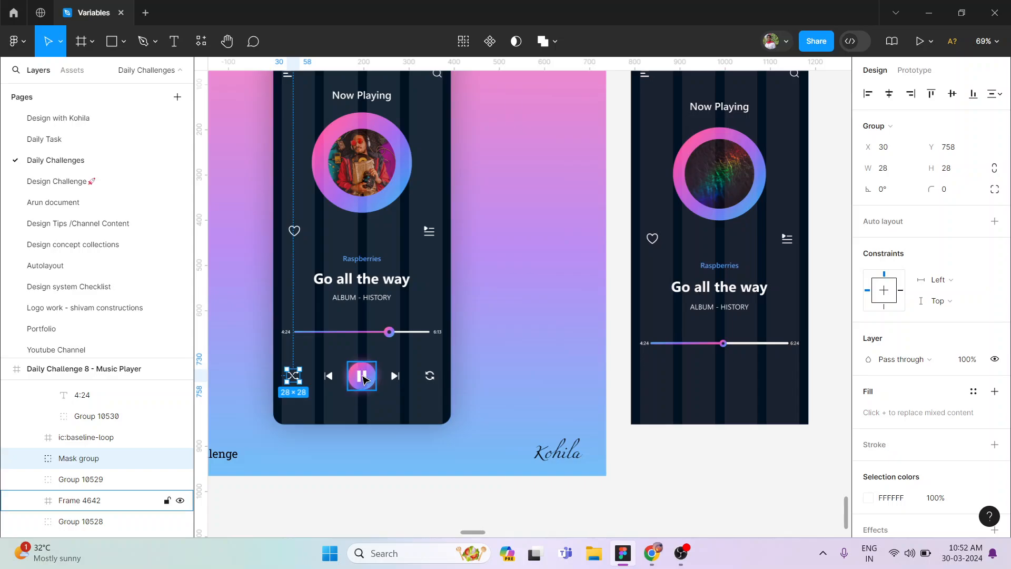
left_click(327, 375, "shift")
left_click(430, 375, "shift")
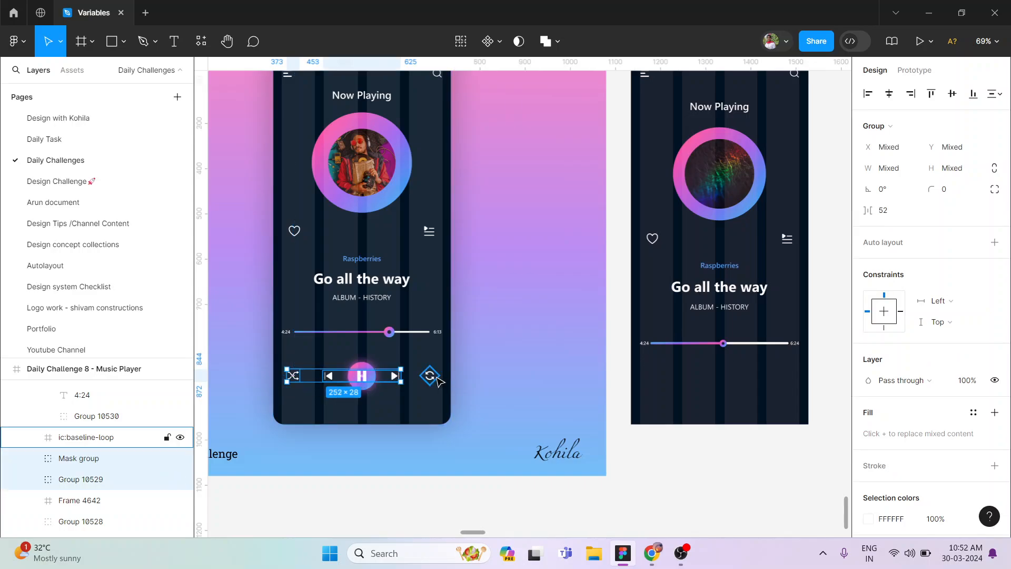
left_click_drag(394, 383, 756, 380)
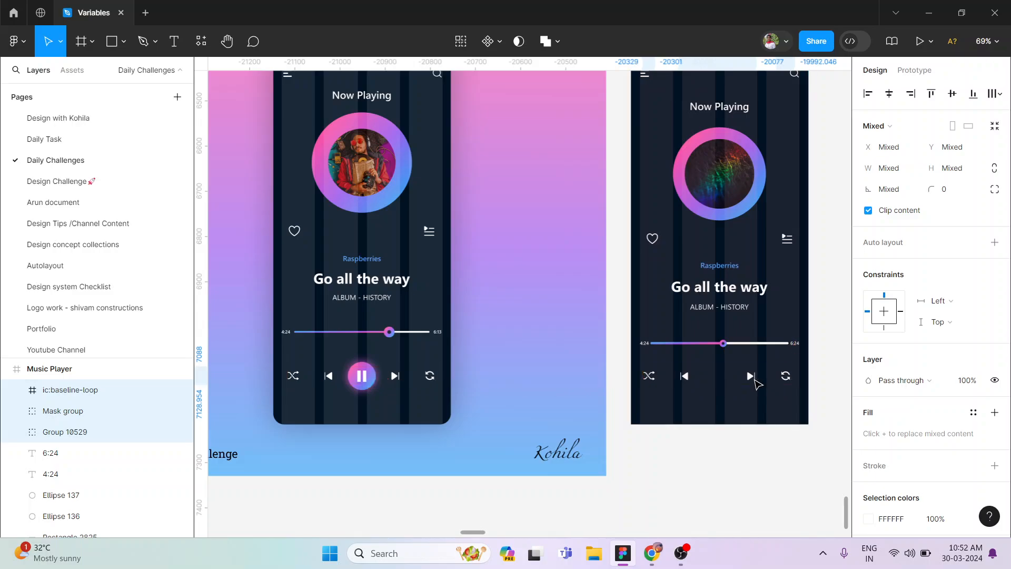
Step: Group the copied playback icons and centre the group horizontally in the new screen
key("ctrl+g")
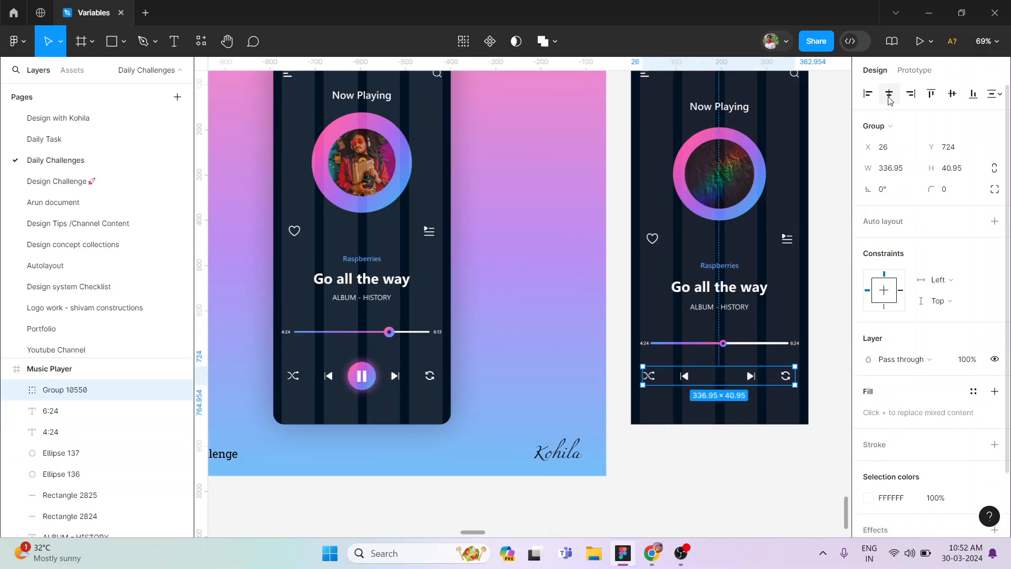
scroll(779, 357, "up", 3)
scroll(779, 356, "right", 4)
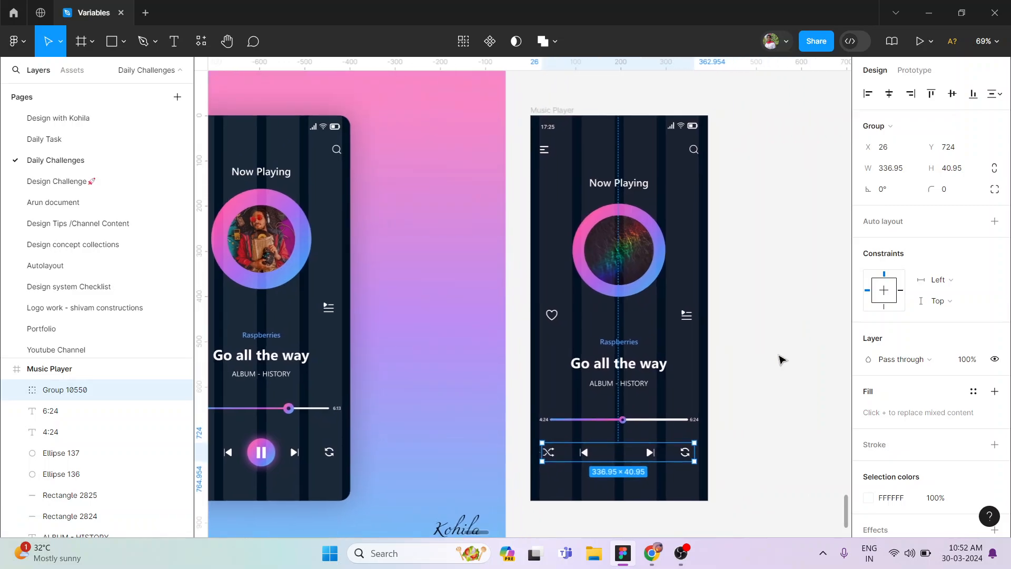
scroll(715, 386, "up", 1)
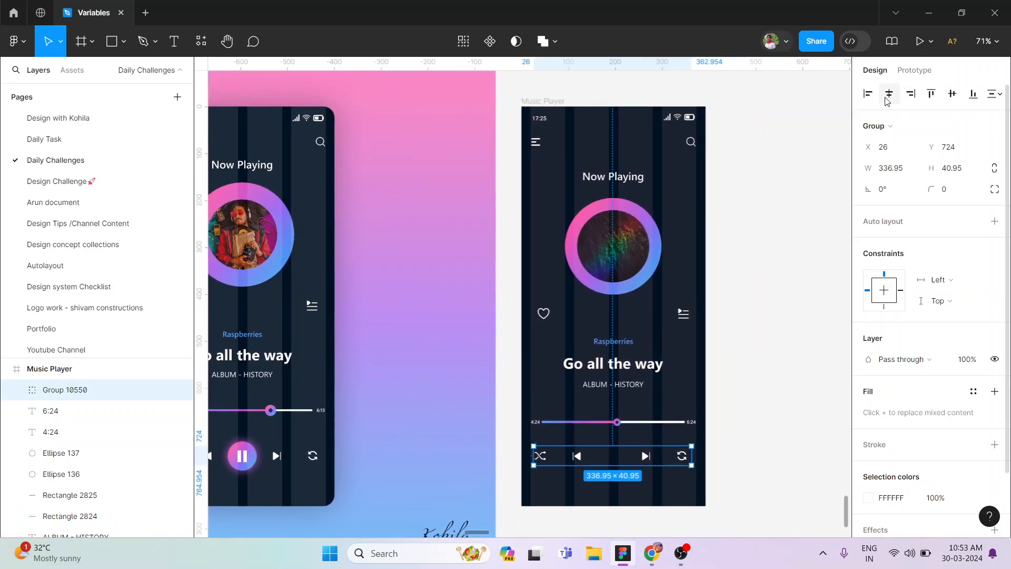
left_click(771, 454)
Step: Copy the white pause icon from the reference screen's round button to the empty canvas below the new screen
scroll(770, 454, "down", 2)
scroll(770, 454, "left", 3)
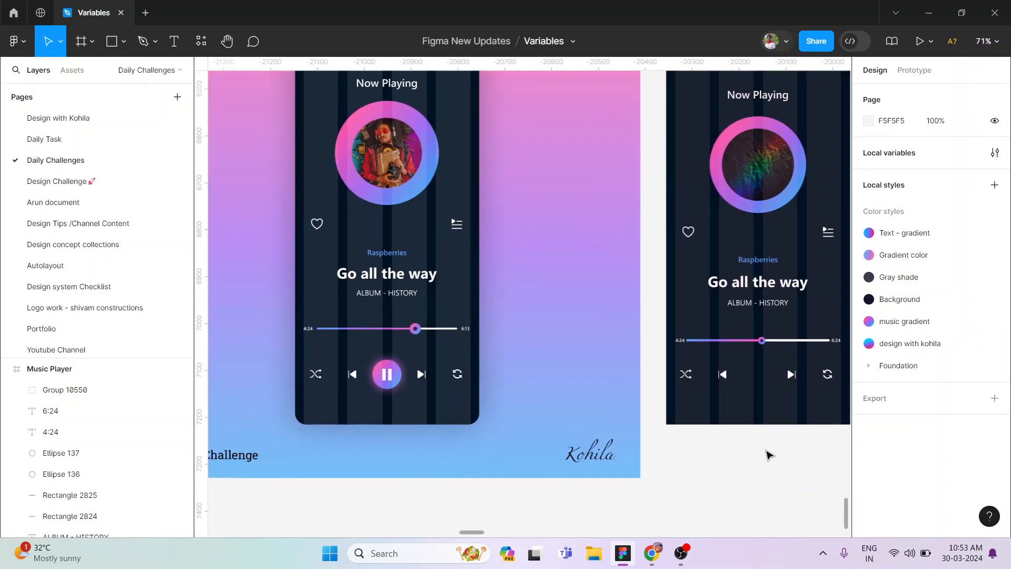
scroll(768, 454, "left", 2)
scroll(442, 380, "up", 5)
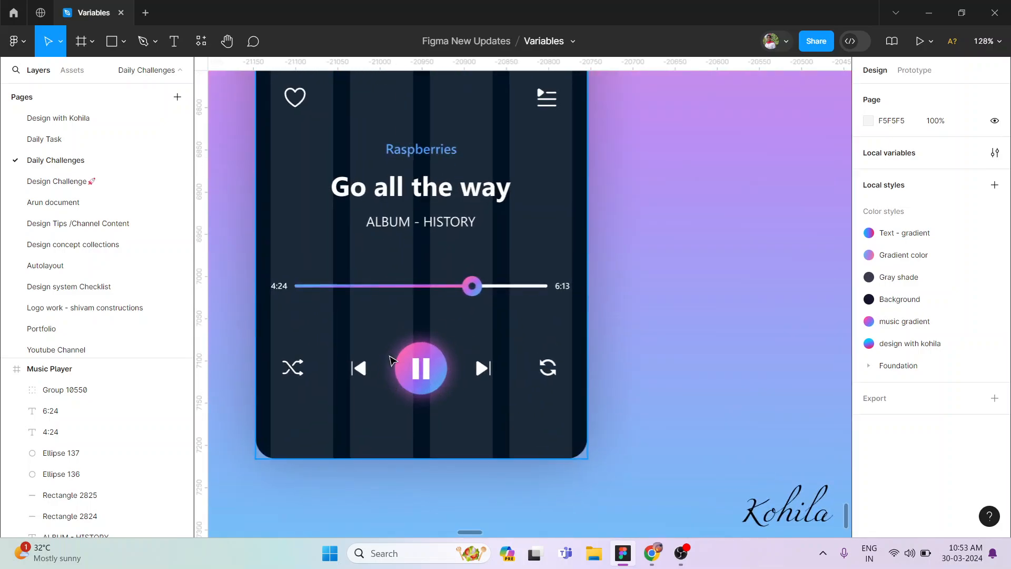
scroll(390, 356, "down", 3)
left_click(410, 364, "ctrl")
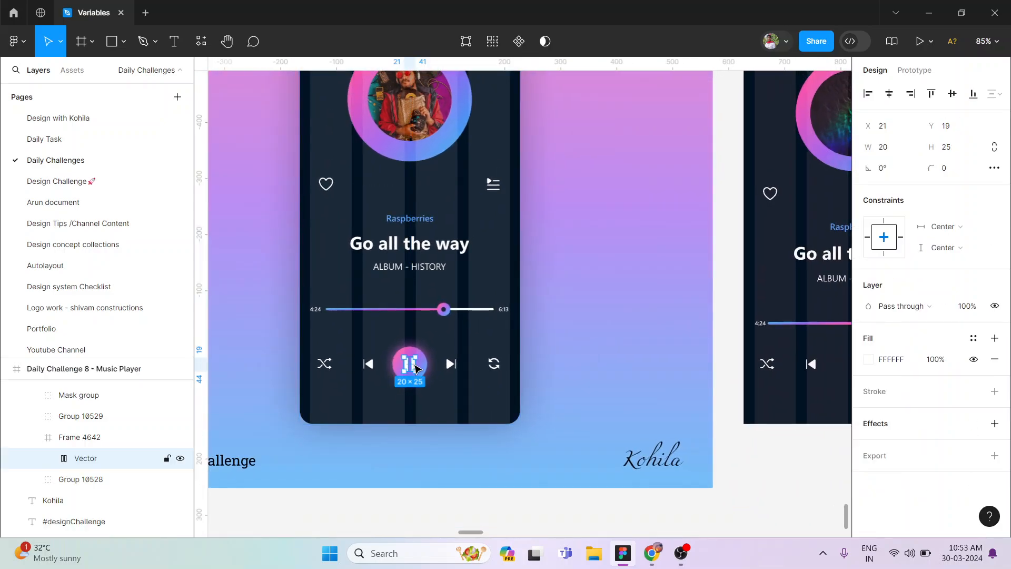
left_click_drag(414, 367, 812, 476)
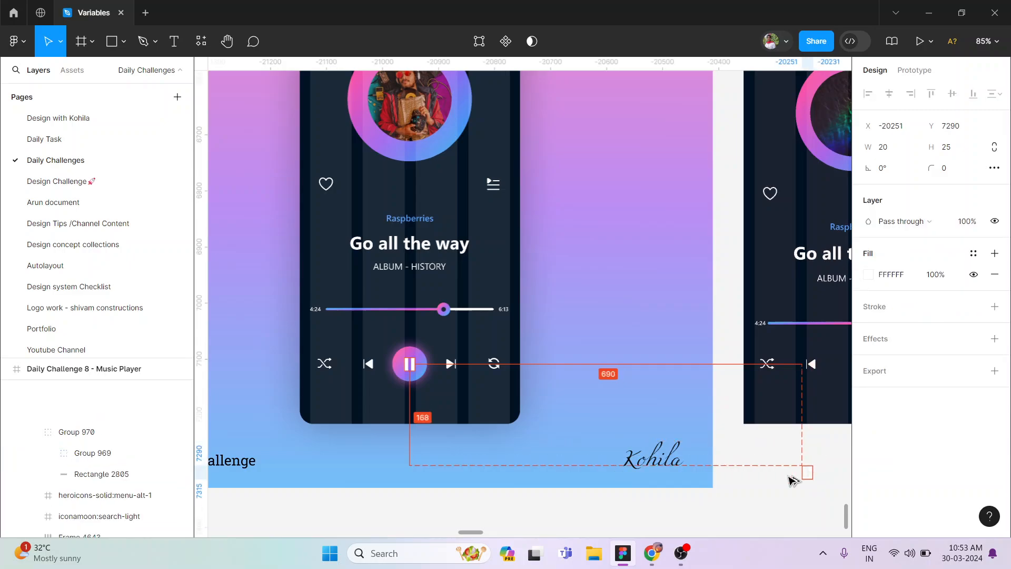
scroll(724, 468, "right", 5)
left_click(724, 468)
key("o")
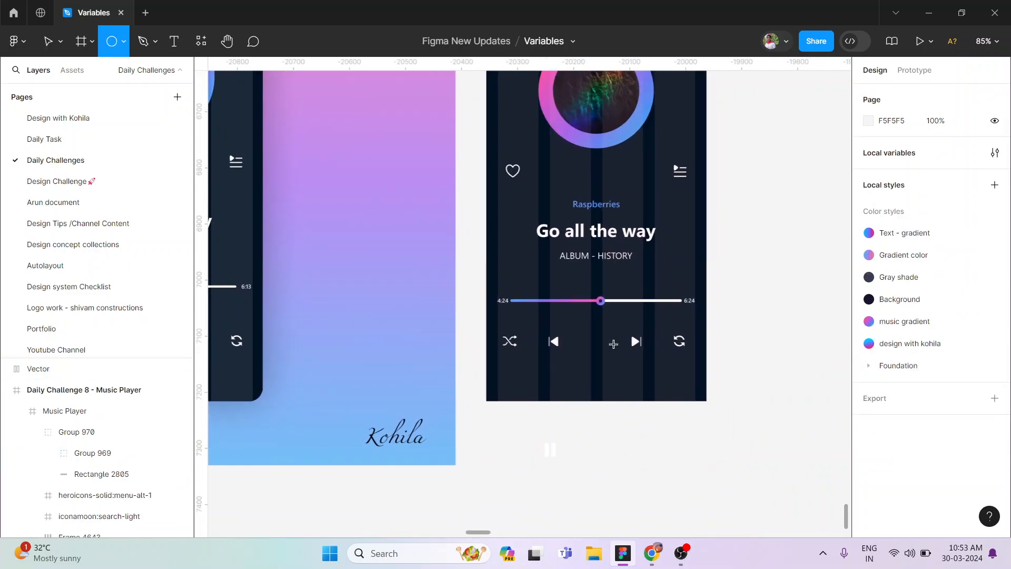
left_click_drag(623, 449, 668, 494)
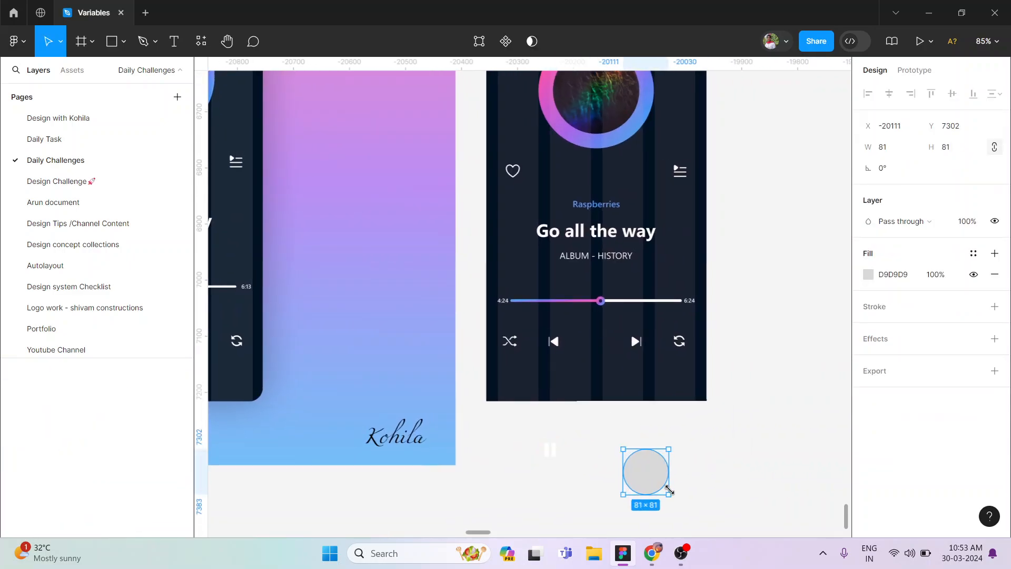
key("ctrl+z")
Step: Draw a 72 × 72 frame with corner radius 74 and place it between the previous and next icons at X 160, Y 713
key("f")
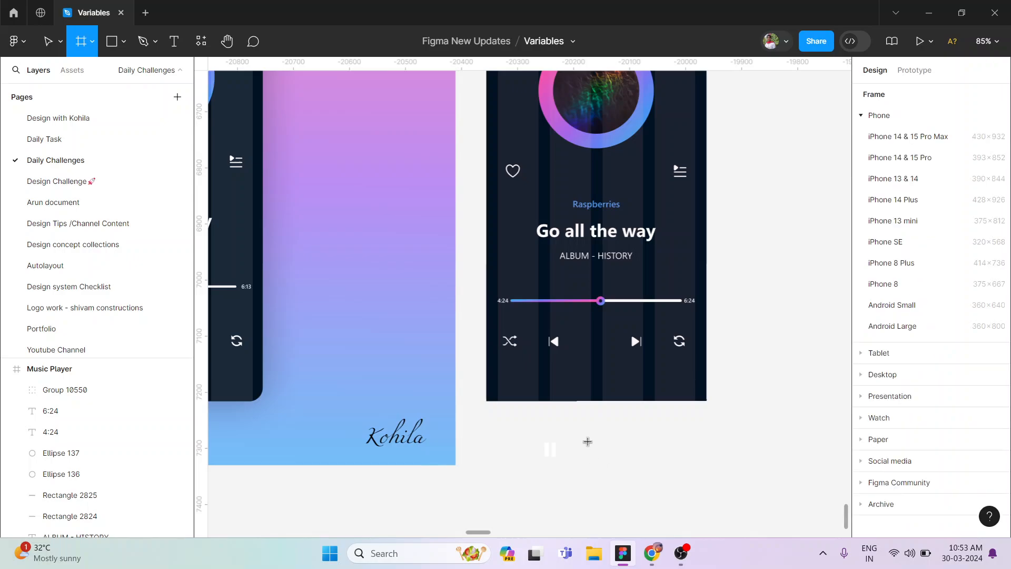
left_click_drag(587, 442, 627, 481)
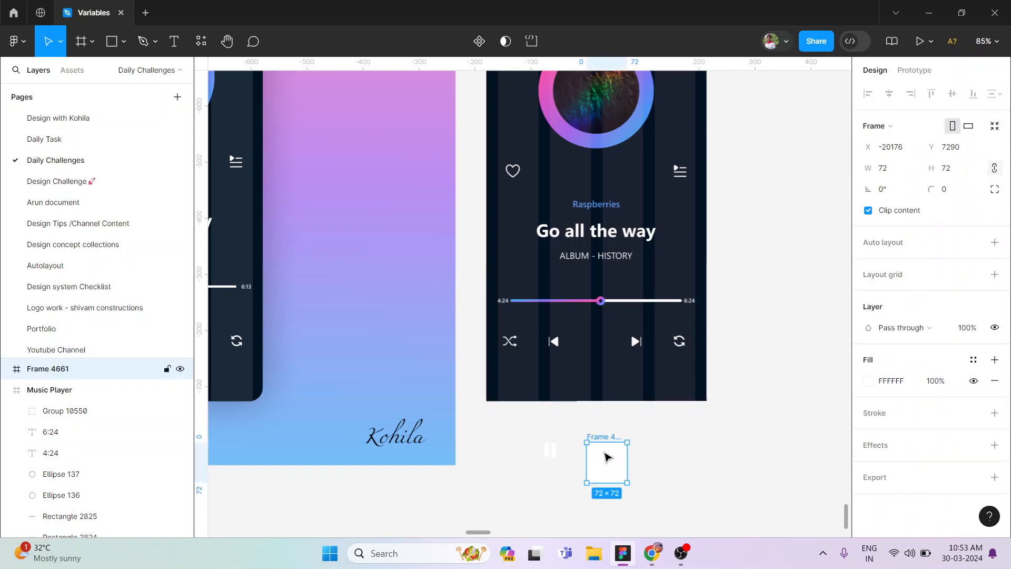
left_click_drag(929, 193, 933, 192)
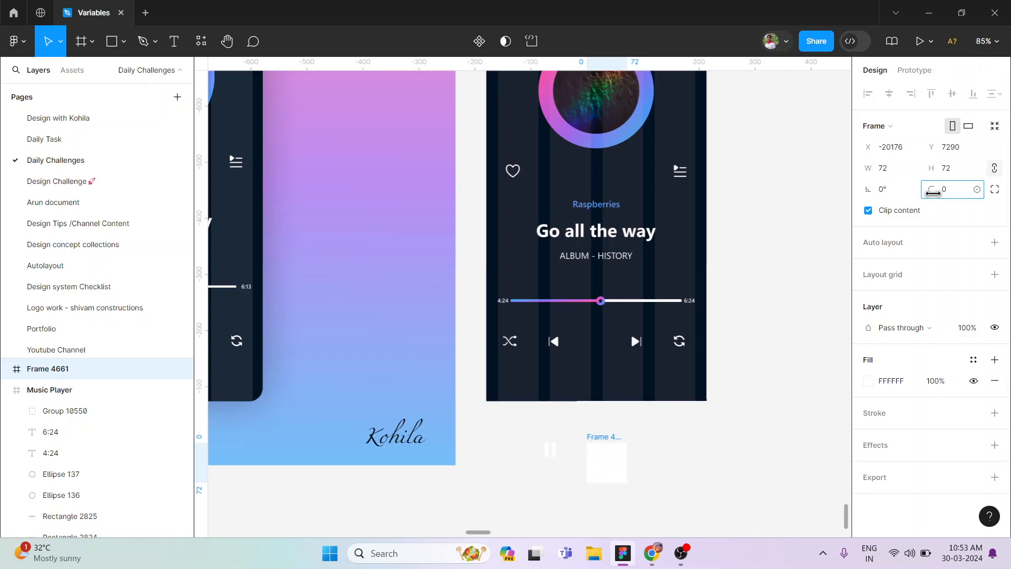
left_click_drag(692, 232, 817, 355)
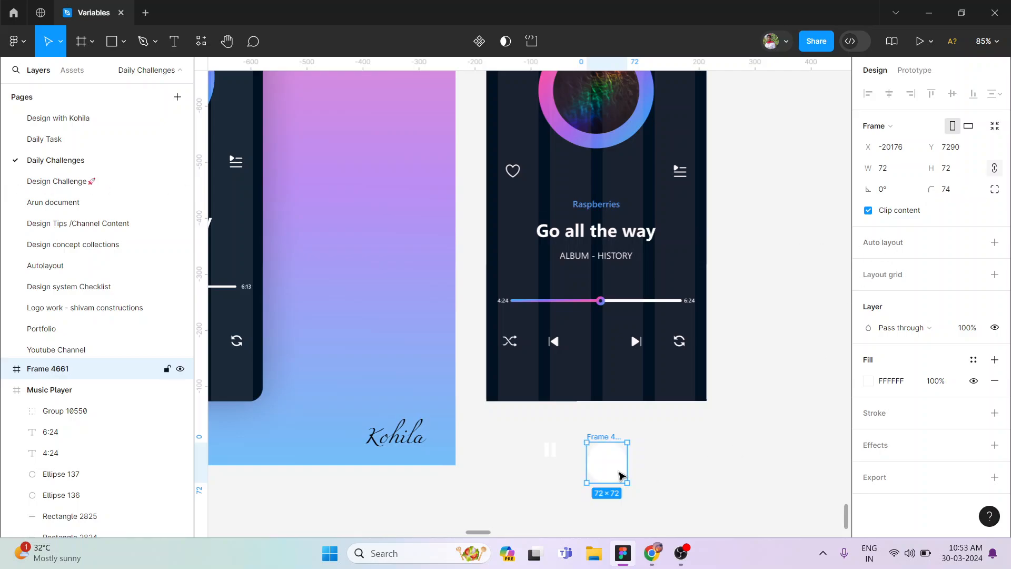
left_click_drag(604, 468, 609, 353)
Step: Set the button frame's corner radius to 63 and apply the music gradient color style as its fill
double_click(940, 193)
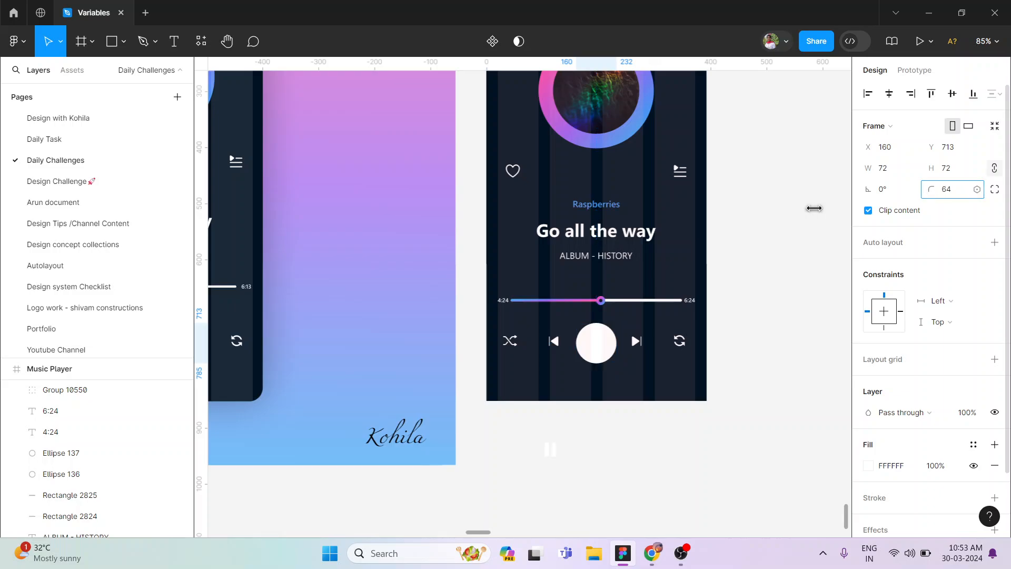
type("0")
key("Return")
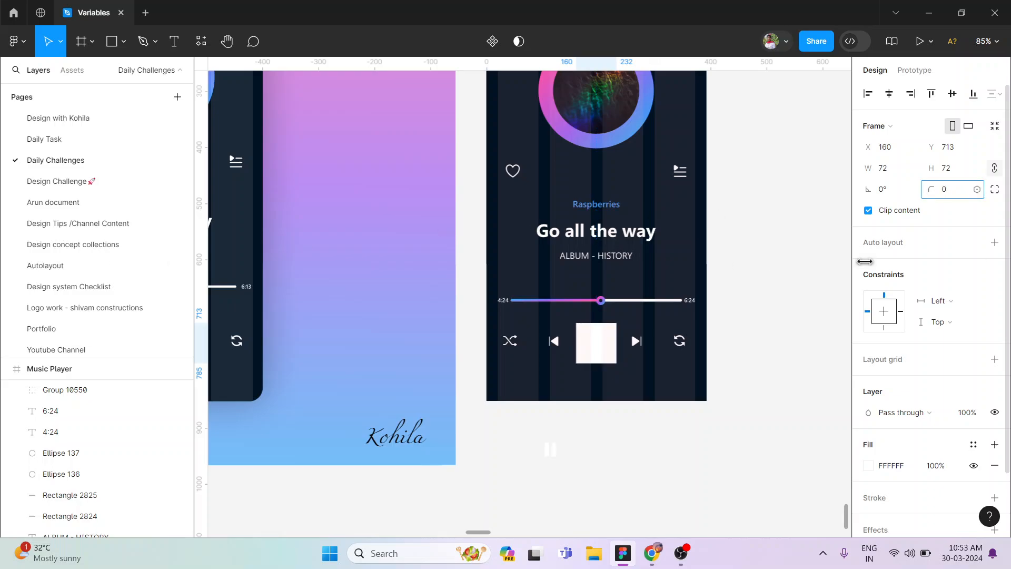
left_click_drag(864, 262, 790, 263)
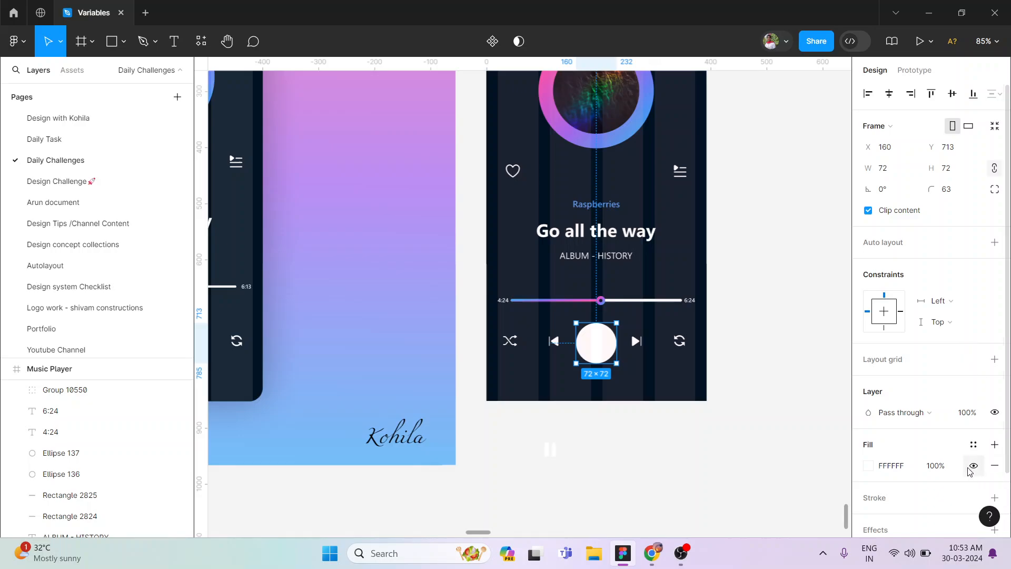
left_click(973, 445)
left_click(770, 489)
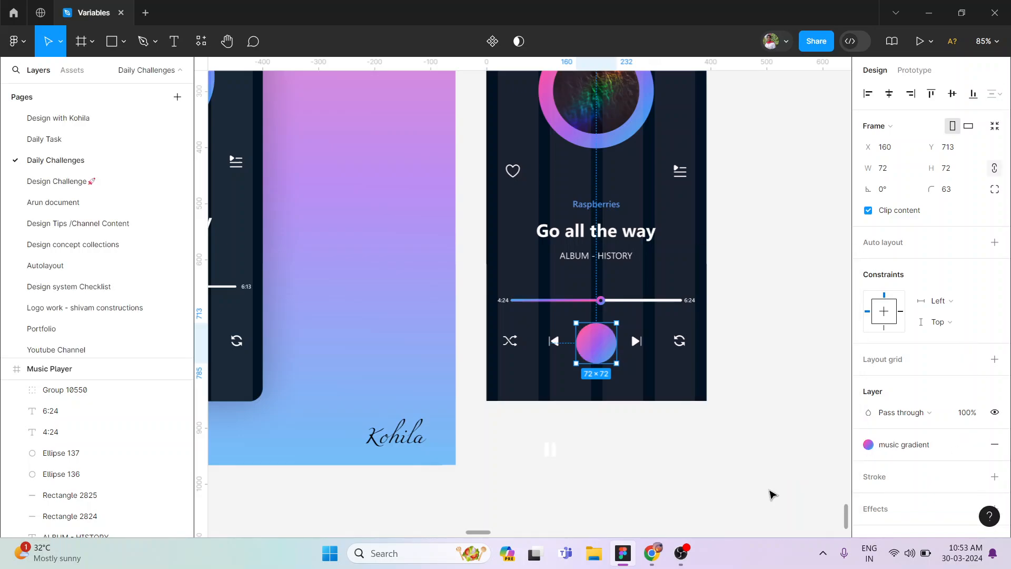
Step: Move the pause icon into the gradient circle and centre it horizontally and vertically
scroll(648, 408, "left", 2)
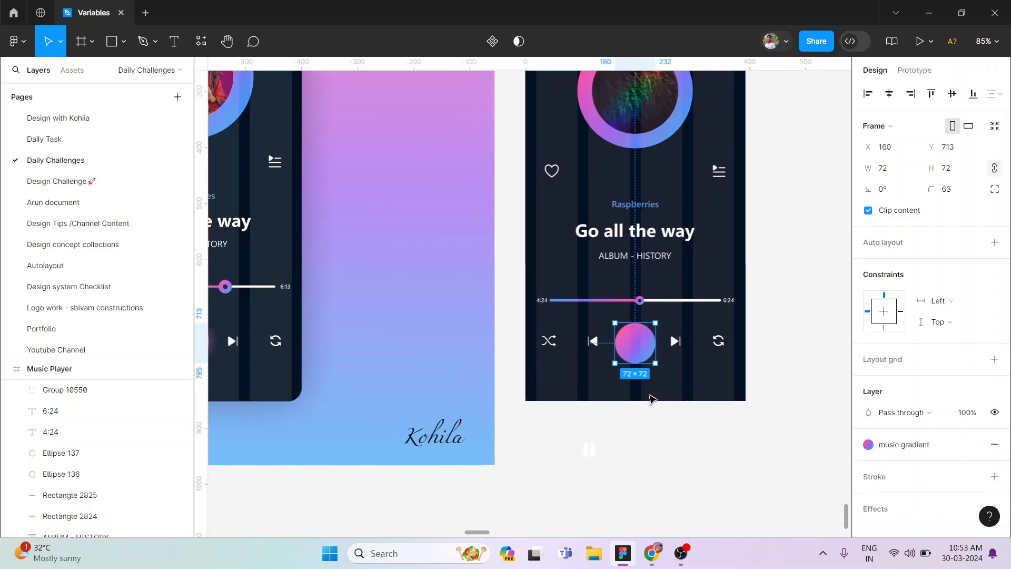
left_click_drag(590, 457, 636, 349)
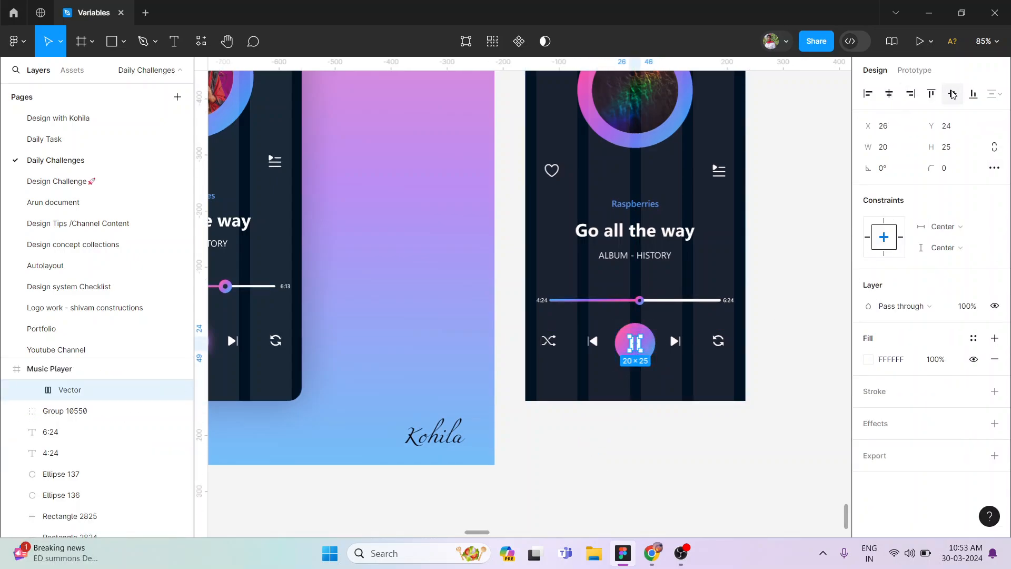
left_click(692, 485)
Step: Examine the drop shadow settings of the round pause button on the reference screen
scroll(679, 477, "left", 4)
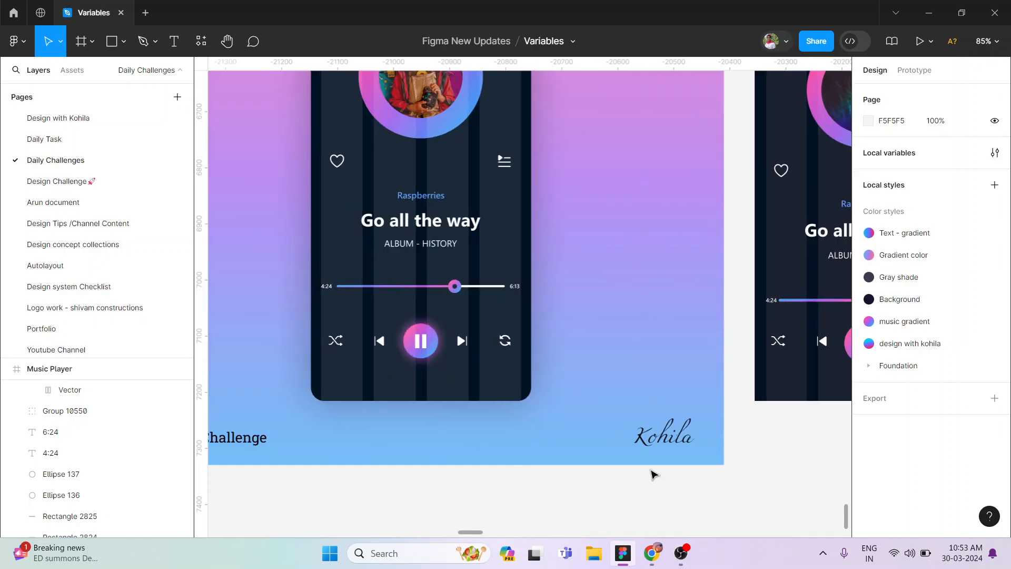
scroll(425, 382, "up", 3)
left_click(410, 287)
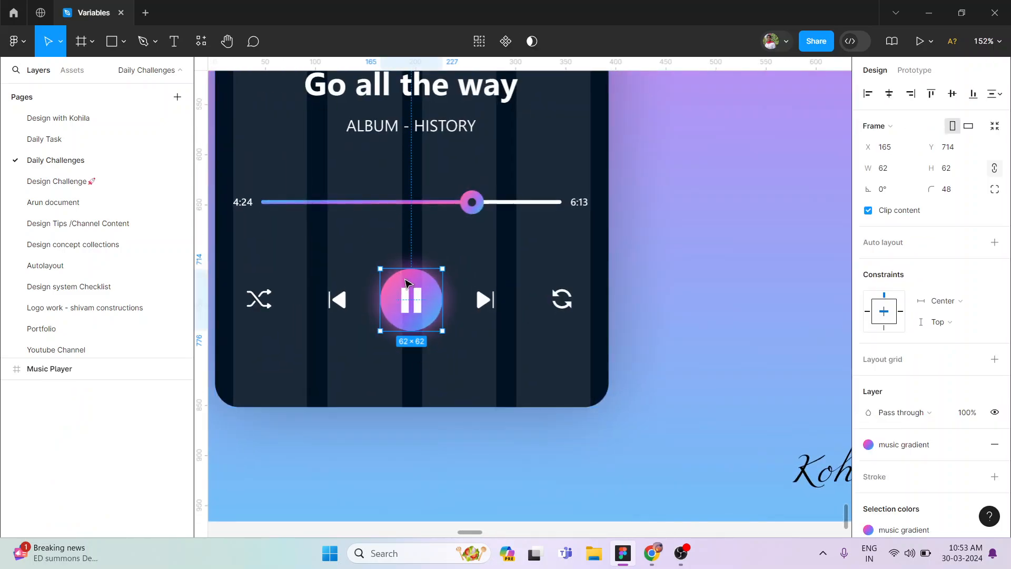
scroll(917, 373, "down", 3)
left_click(869, 456)
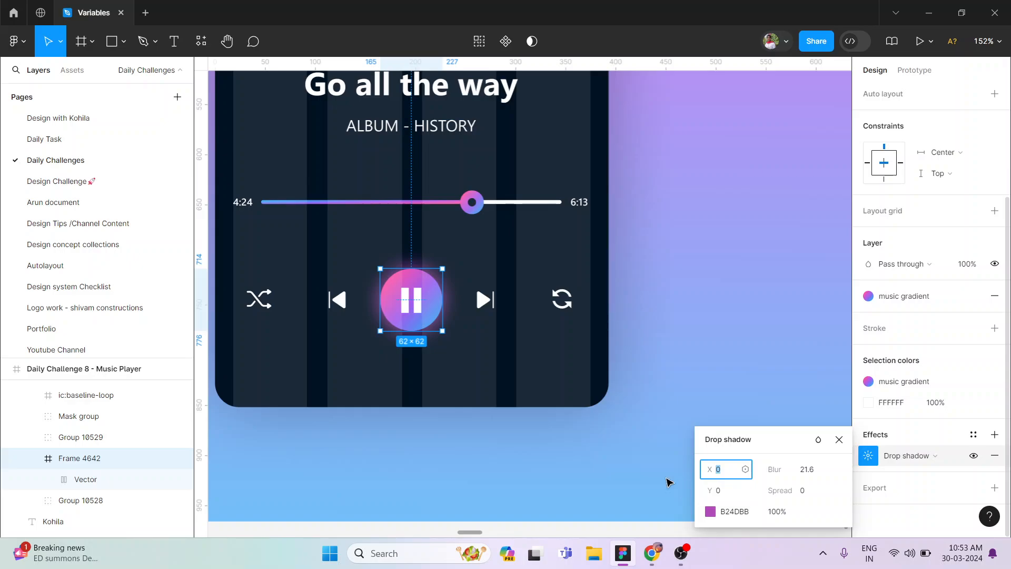
scroll(601, 465, "down", 4)
left_click(601, 466)
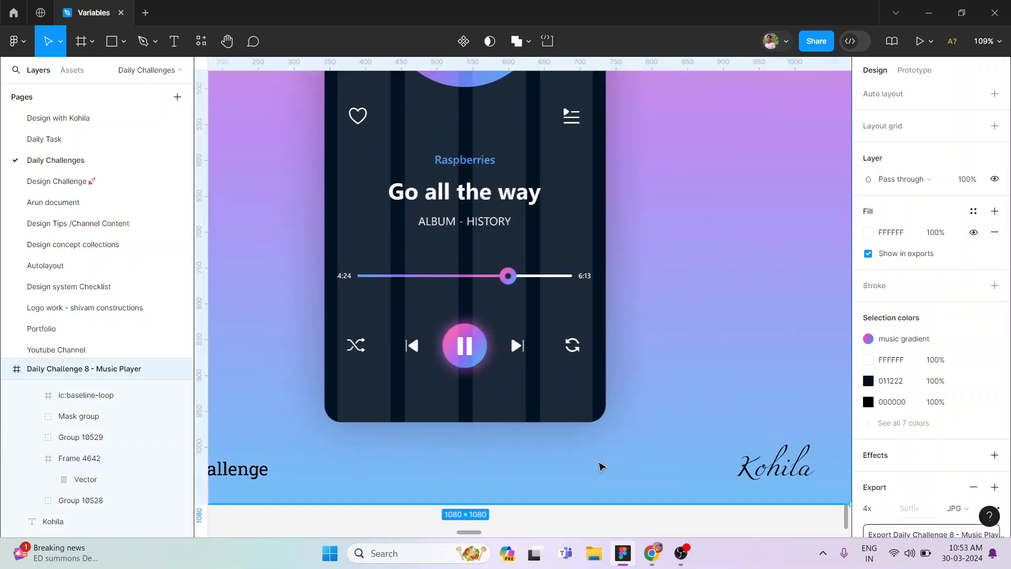
Step: Hide the layout grids and add a drop shadow effect to the new round pause button
scroll(579, 466, "down", 4)
scroll(564, 467, "up", 5)
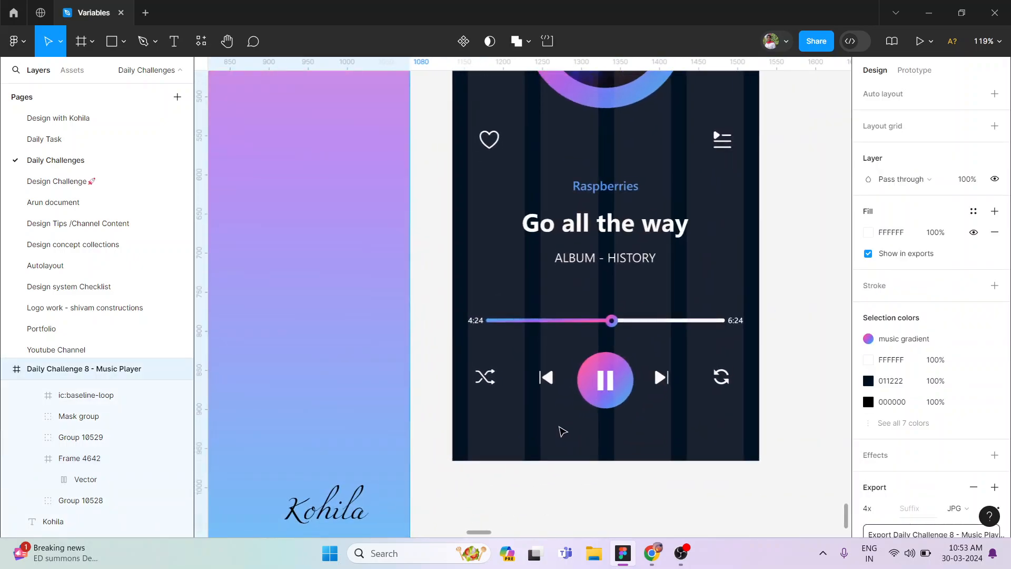
key("ctrl+shift+4")
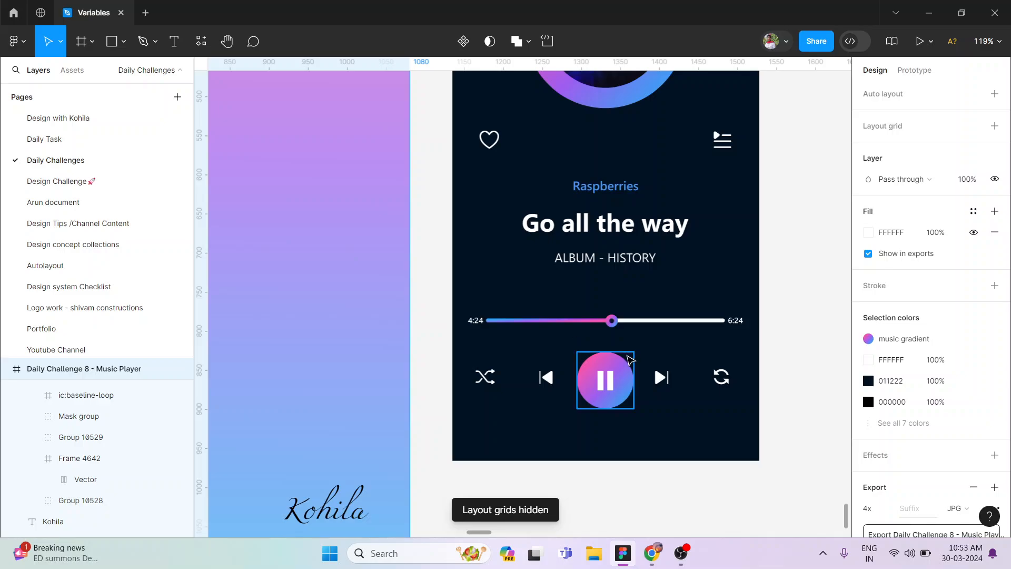
left_click(617, 370)
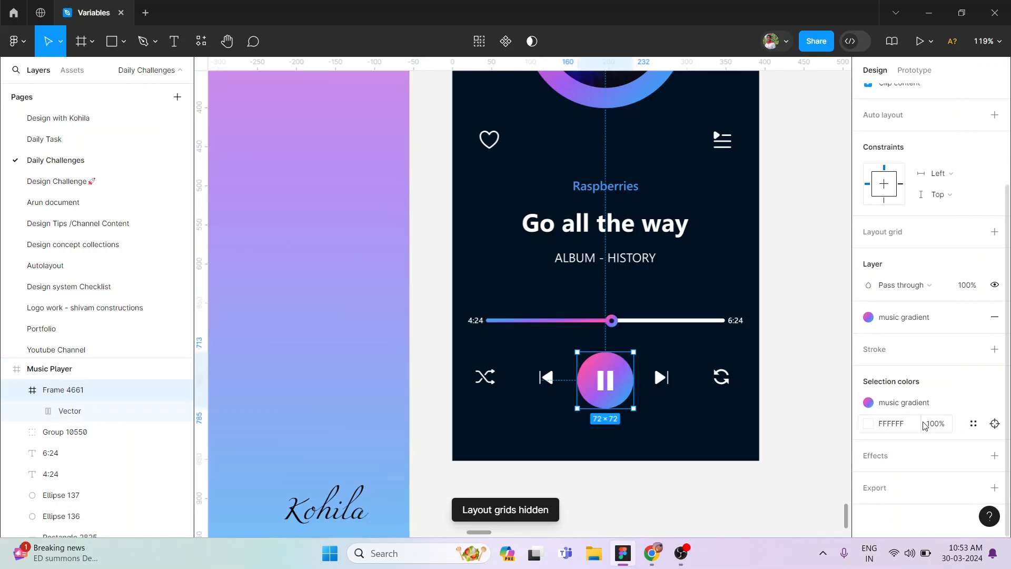
left_click(875, 458)
left_click(867, 478)
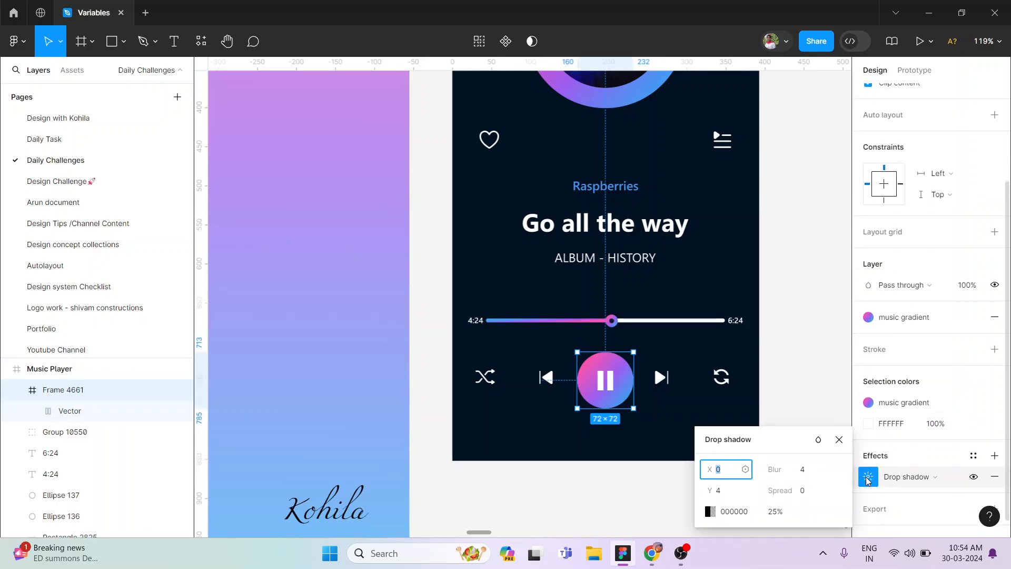
Step: Set the pause button's drop shadow to a Y offset of 0 and a blur of 20.8
left_click(728, 494)
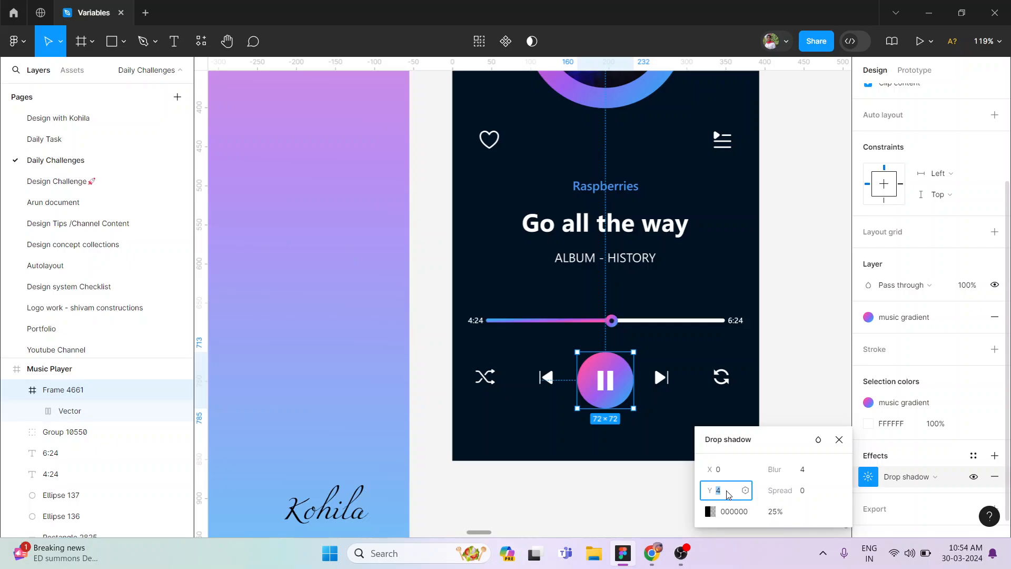
key("Return")
left_click_drag(779, 469, 989, 458)
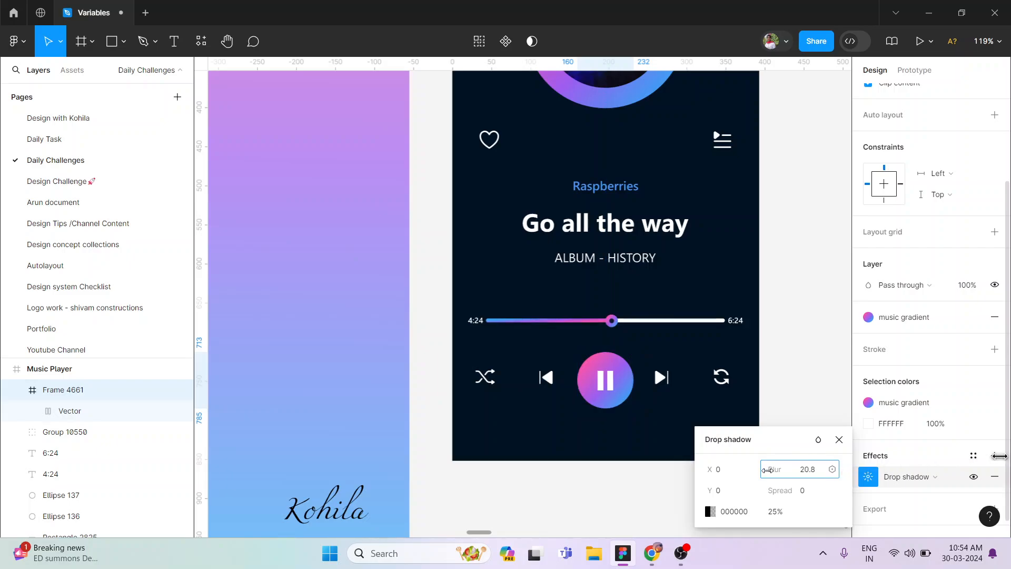
Step: Raise the pause button's shadow colour to 100% opacity and sample pink D258C8 from the button's gradient for it
left_click(710, 511)
scroll(445, 476, "right", 5)
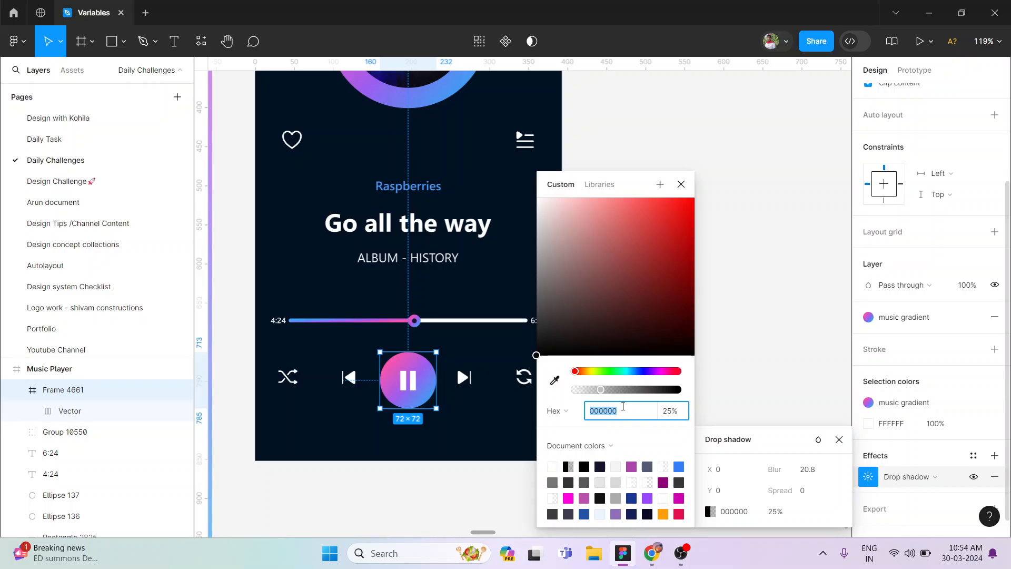
left_click_drag(614, 389, 684, 389)
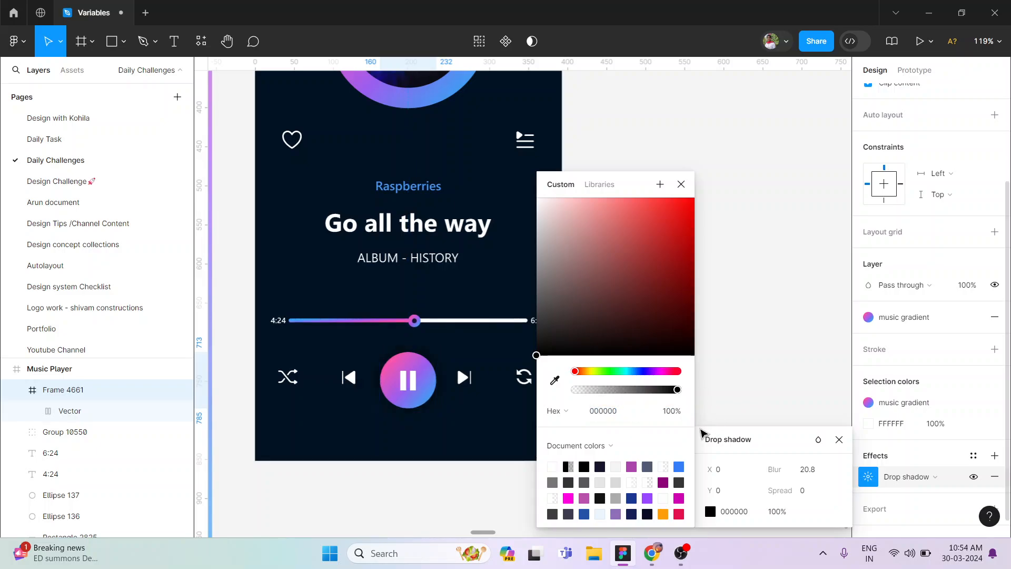
left_click(632, 467)
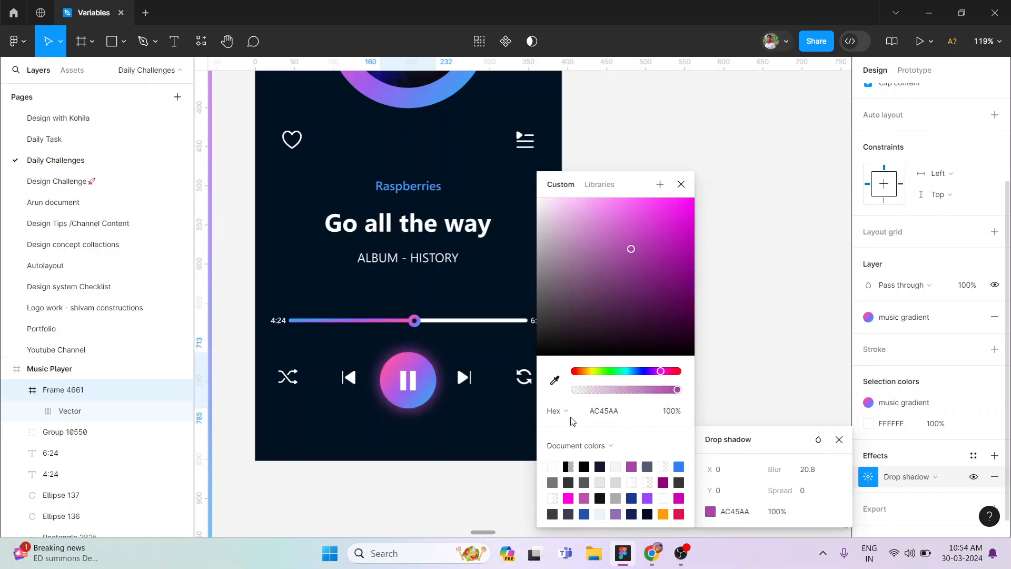
left_click(555, 379)
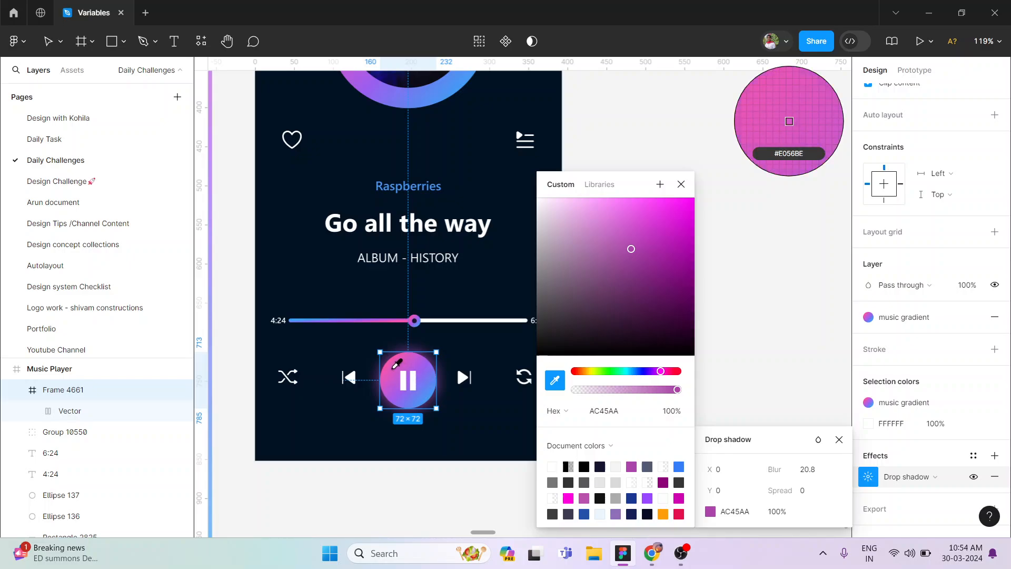
left_click(391, 366)
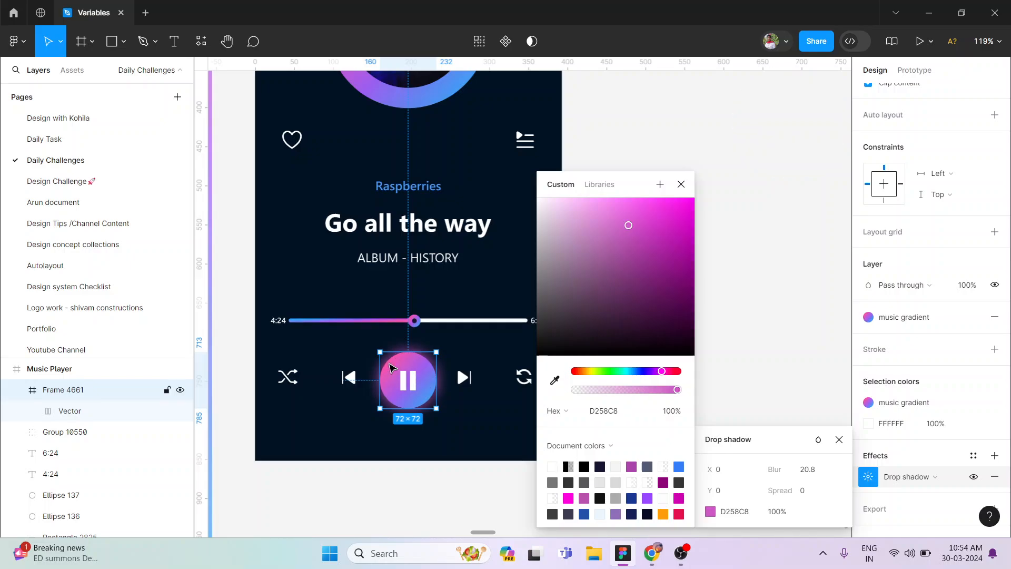
Step: Try lighter and darker shades for the pause button's glow and set its shadow colour to 853B7F
scroll(382, 374, "up", 3)
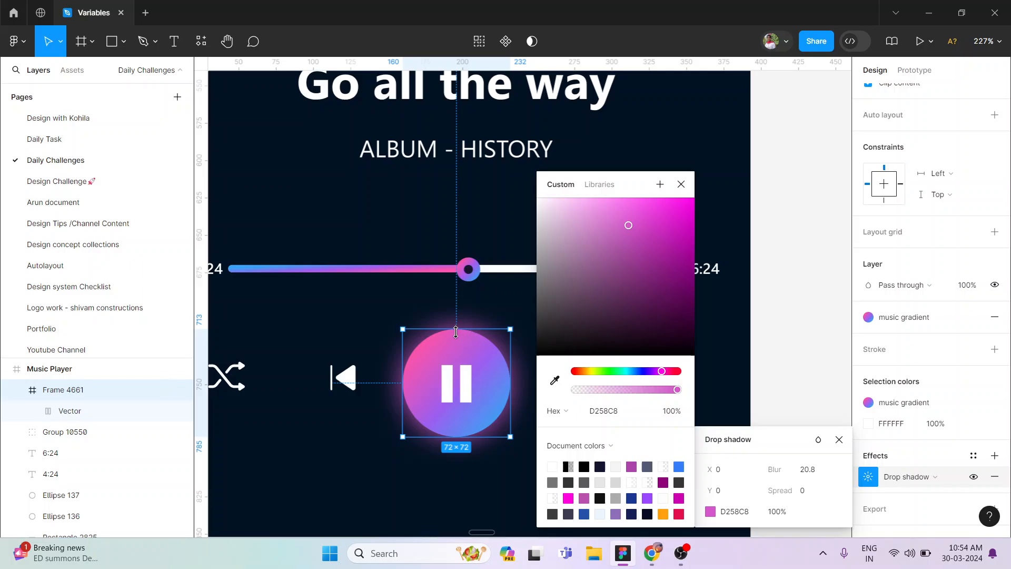
left_click_drag(631, 230, 617, 261)
key("i")
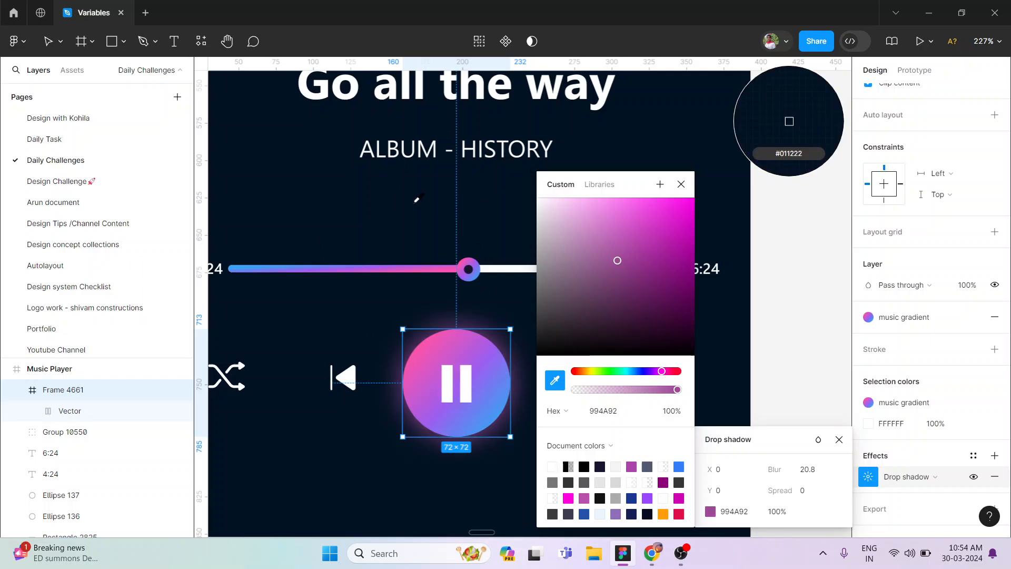
left_click(586, 202)
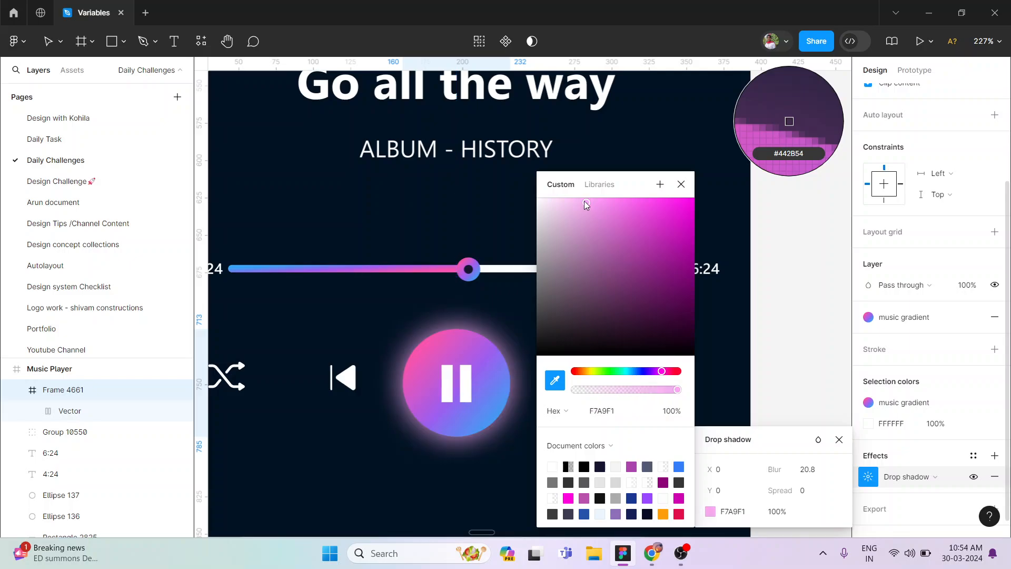
left_click_drag(582, 198, 623, 278)
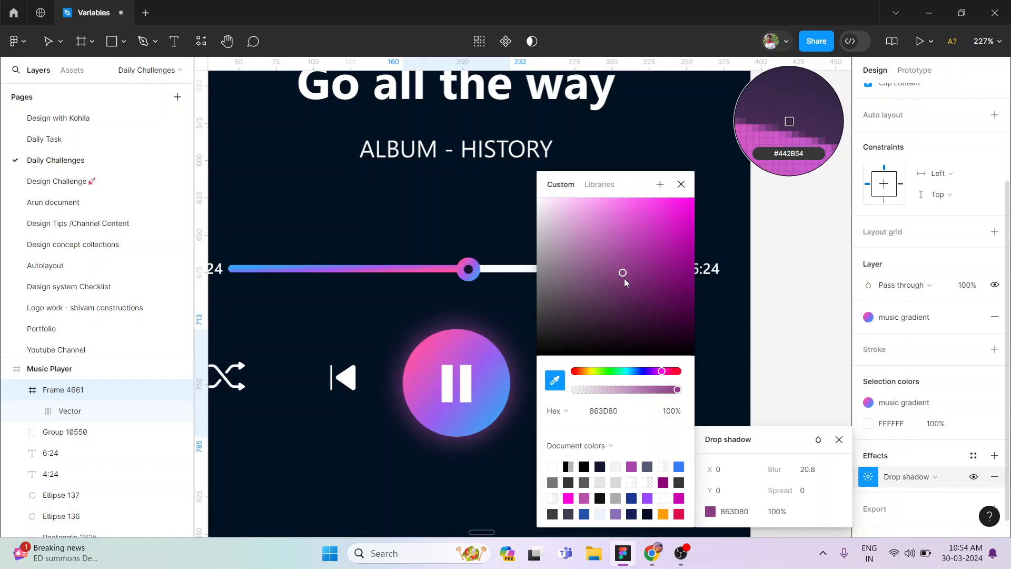
left_click(681, 184)
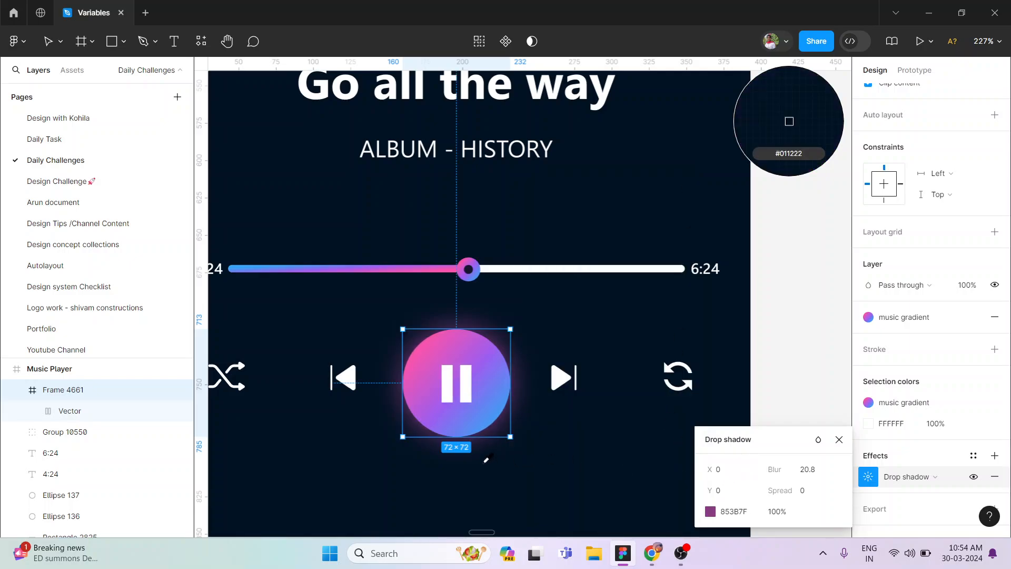
key("Escape")
Step: Set the pause button's drop shadow blur to 21.5 and deselect the button
left_click_drag(781, 469, 784, 469)
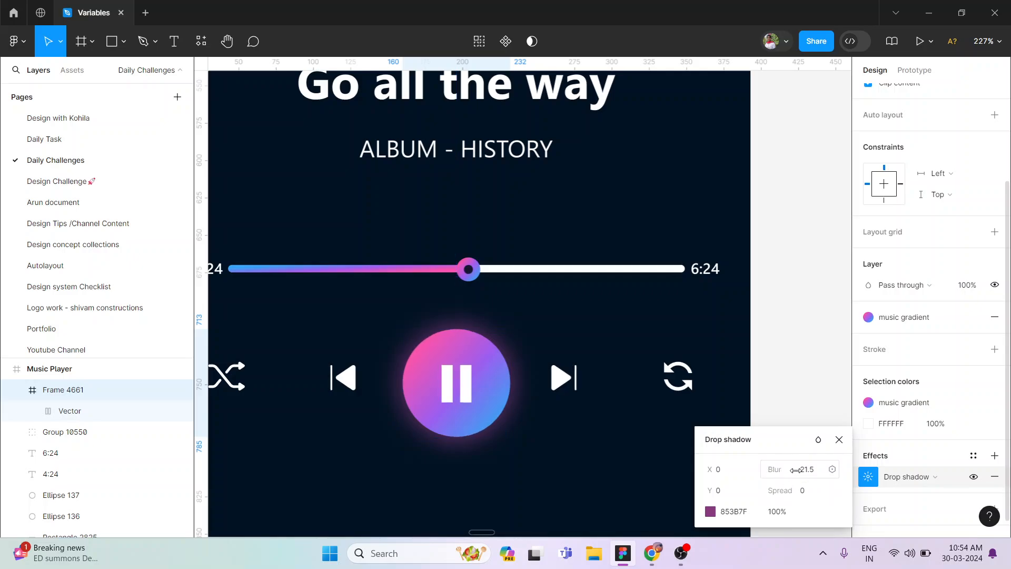
scroll(621, 400, "down", 5)
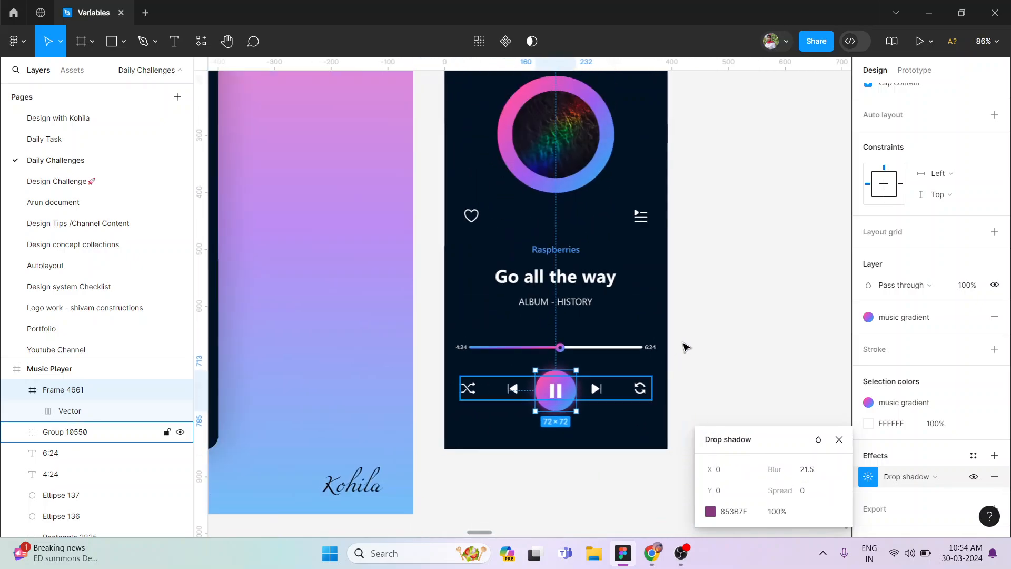
left_click(726, 320)
scroll(726, 319, "down", 2)
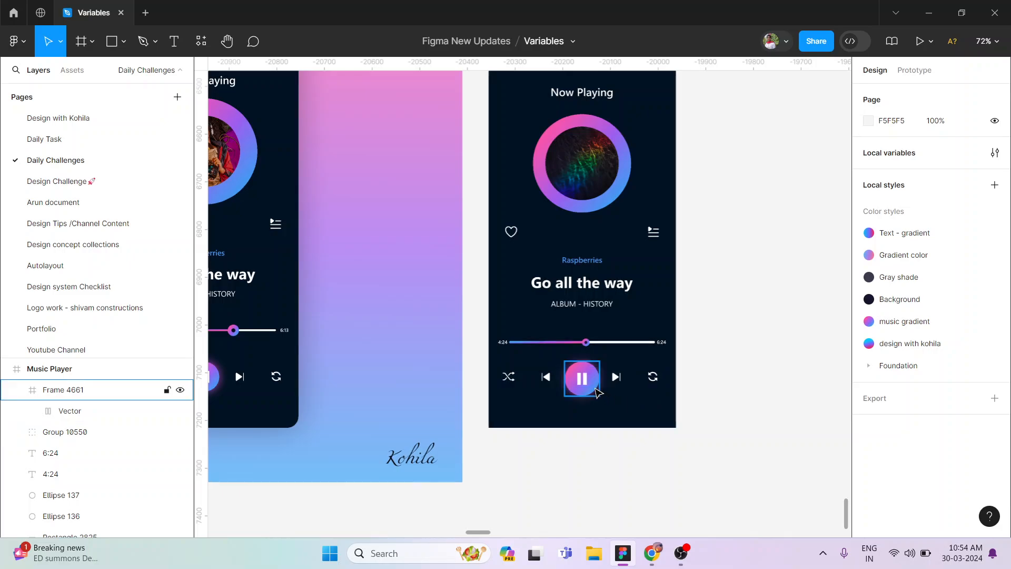
Step: Reopen the pause button's drop shadow and lighten its colour to 984A91
left_click(582, 378)
scroll(894, 465, "down", 3)
left_click(868, 455)
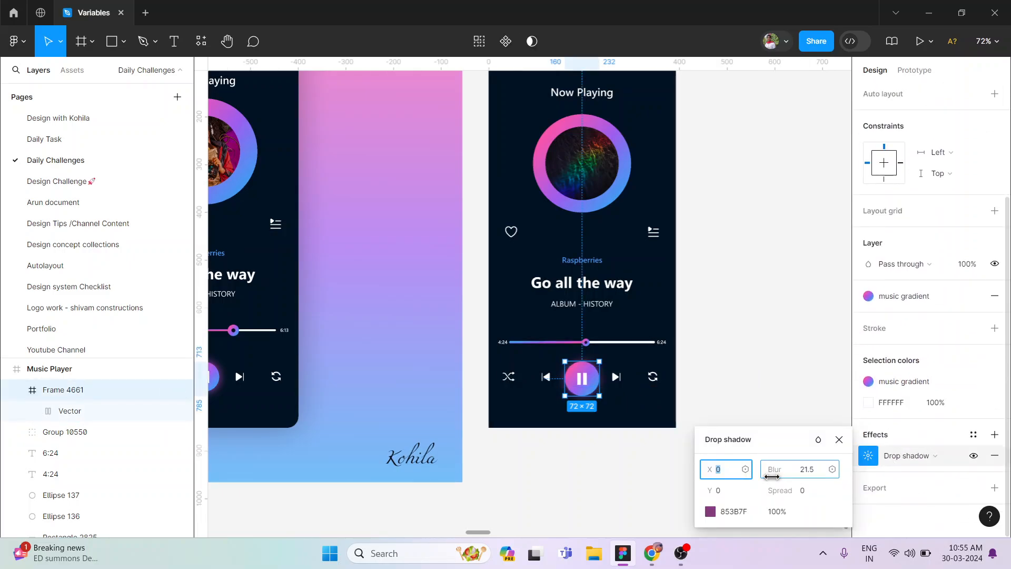
left_click(712, 518)
left_click(710, 511)
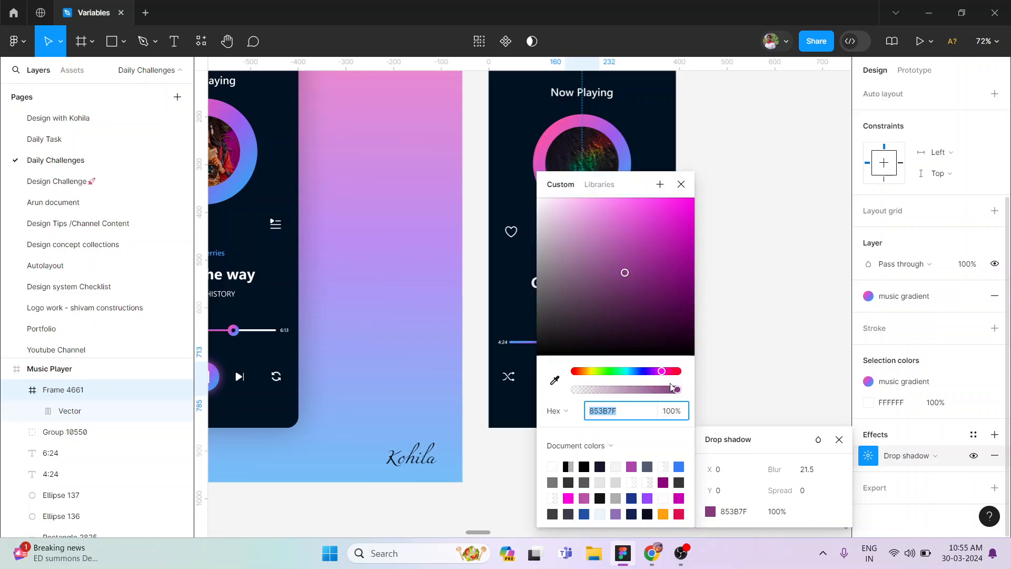
left_click(622, 269)
left_click_drag(621, 271, 616, 260)
left_click_drag(690, 185, 823, 185)
scroll(614, 500, "up", 5)
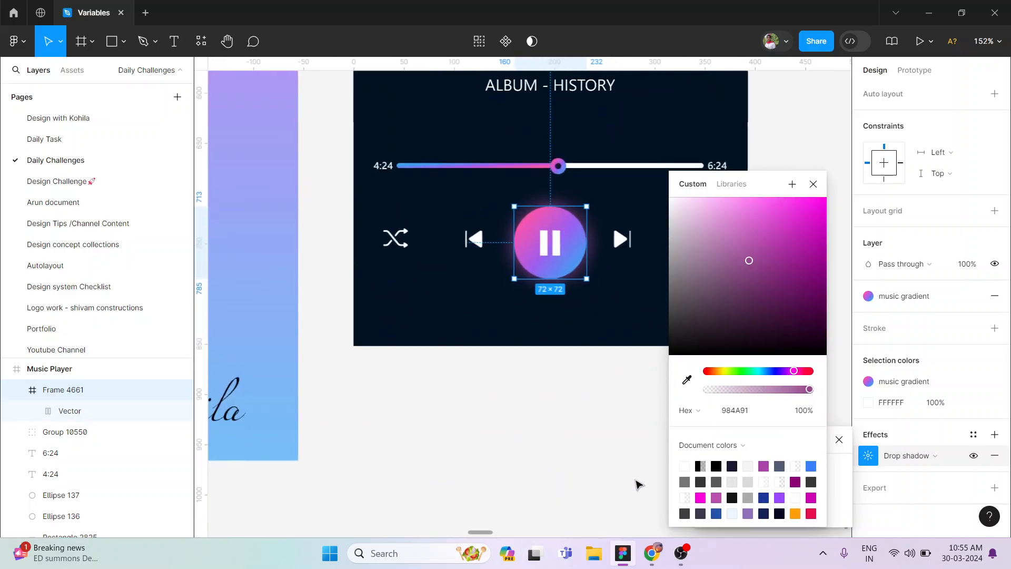
scroll(636, 480, "up", 2)
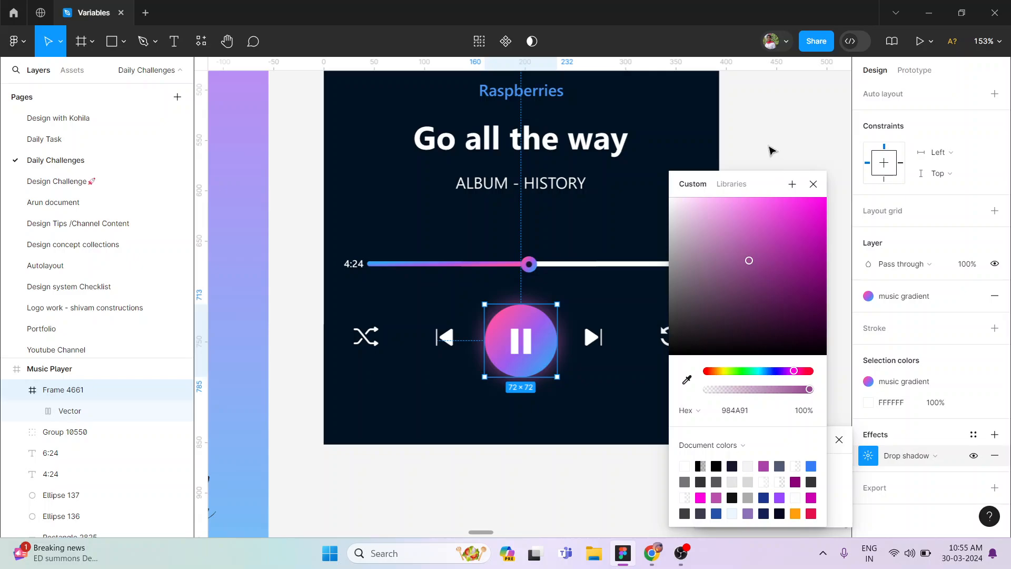
left_click(766, 146)
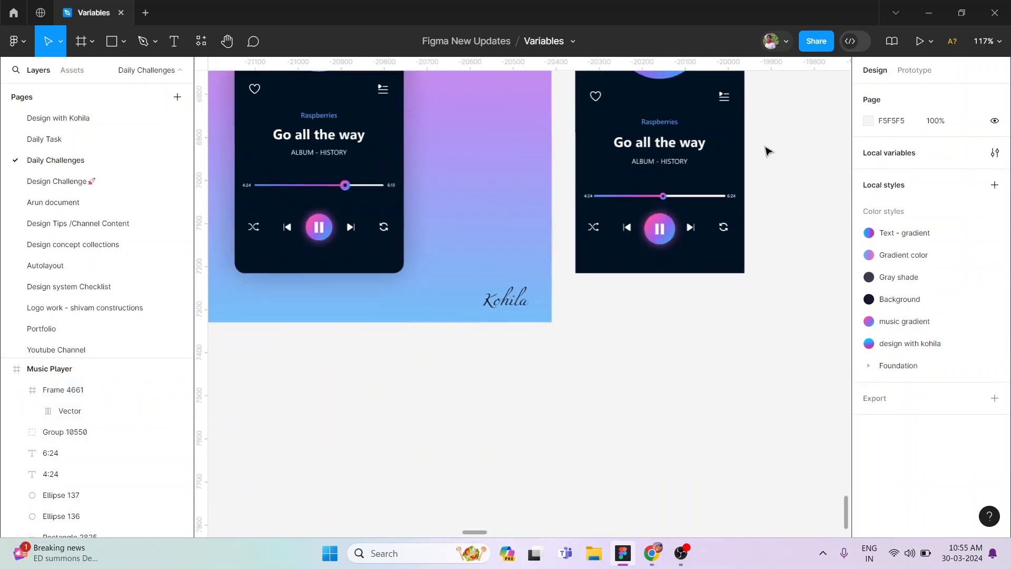
Step: Move the Music Player frame slightly up on the canvas to X -20349, Y 6345
scroll(767, 152, "down", 5)
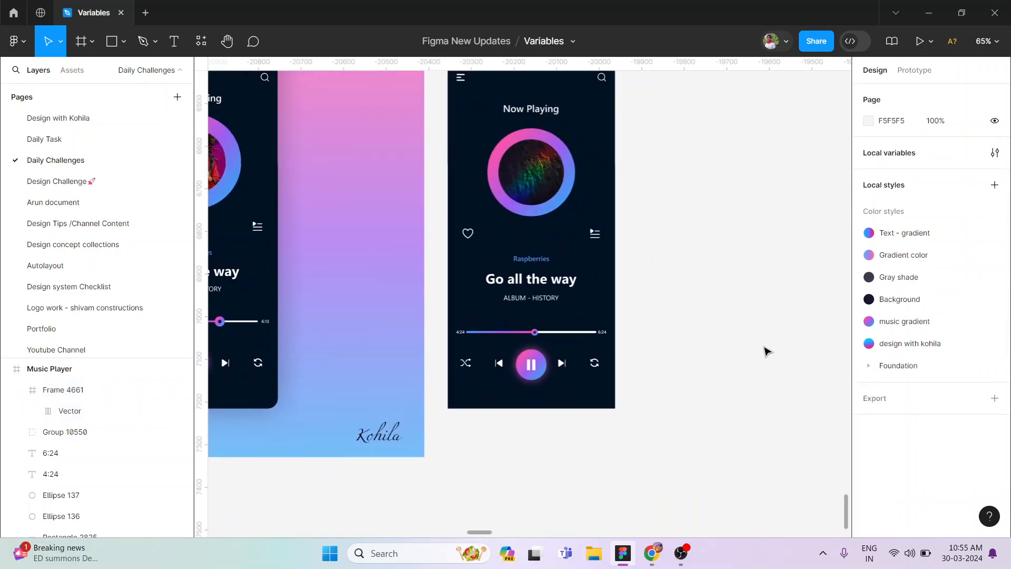
scroll(767, 349, "up", 2)
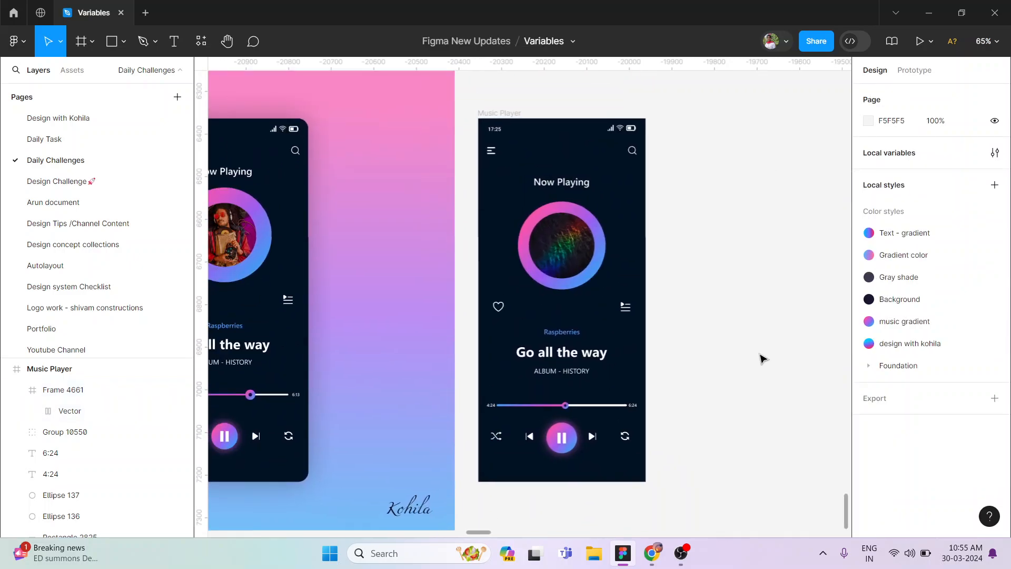
left_click(517, 113)
left_click_drag(516, 112, 518, 108)
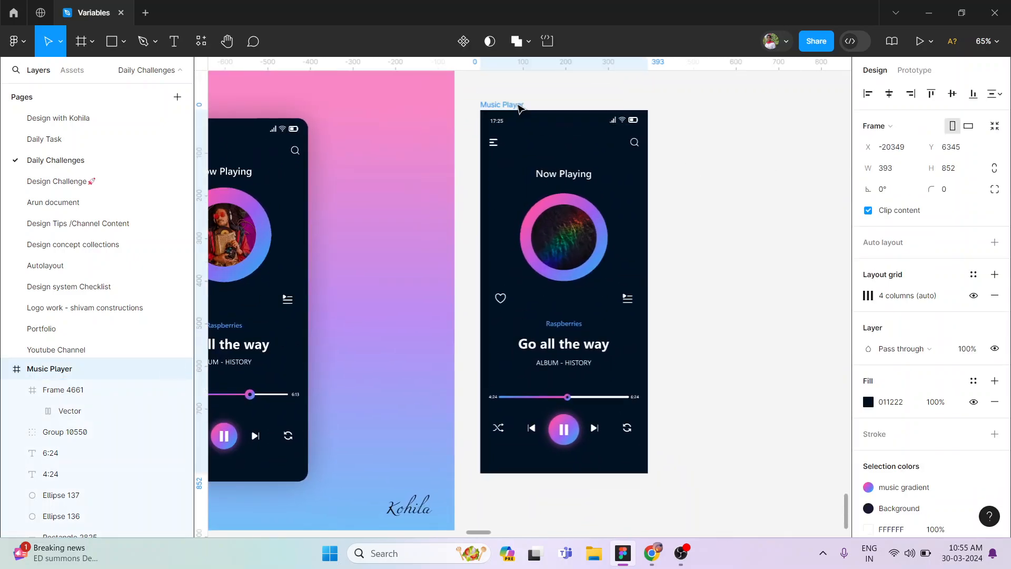
Step: Preview the Music Player frame as a prototype, scaled so the whole screen fits the window
left_click(918, 42)
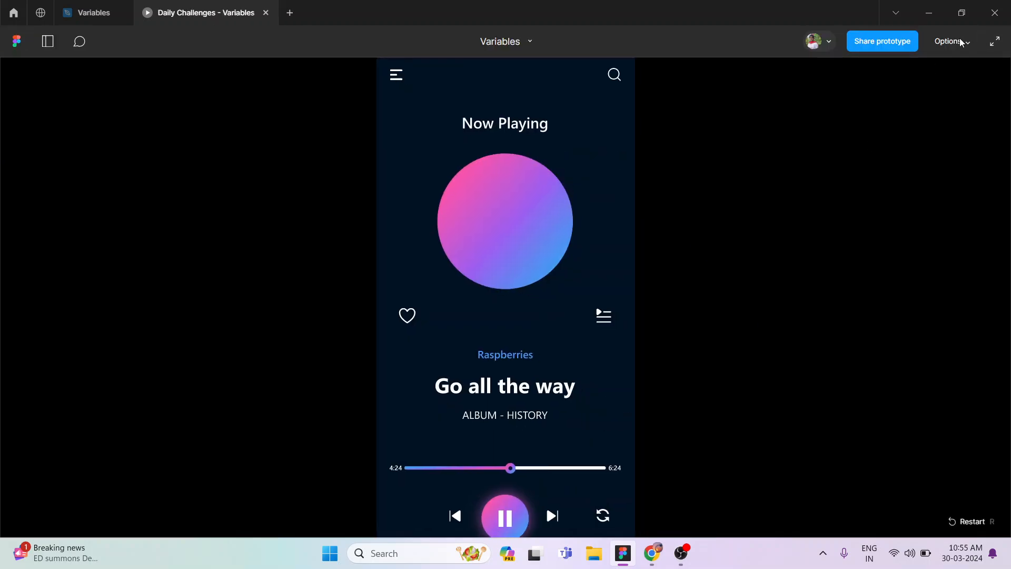
left_click(962, 42)
left_click(893, 90)
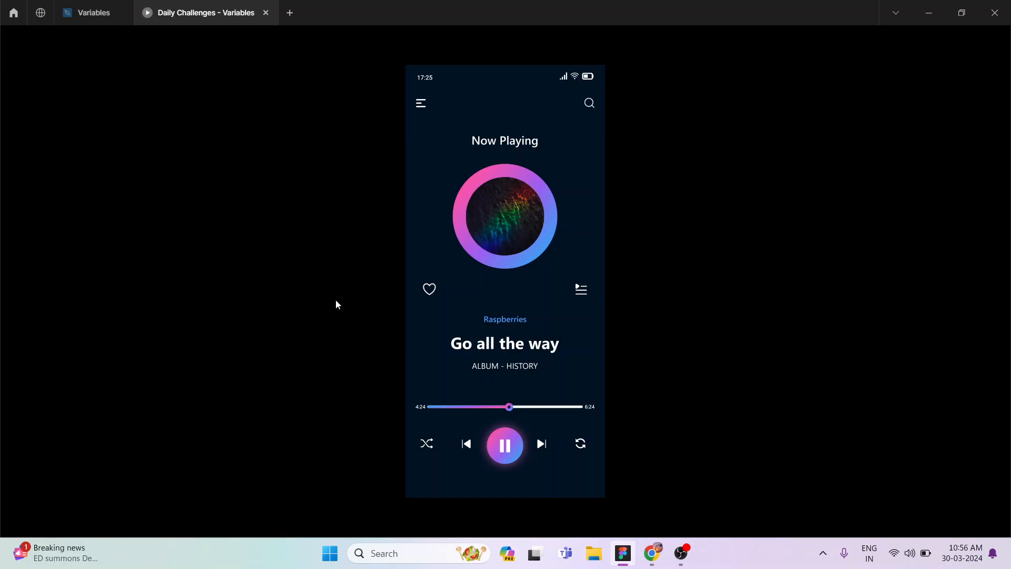
left_click(688, 558)
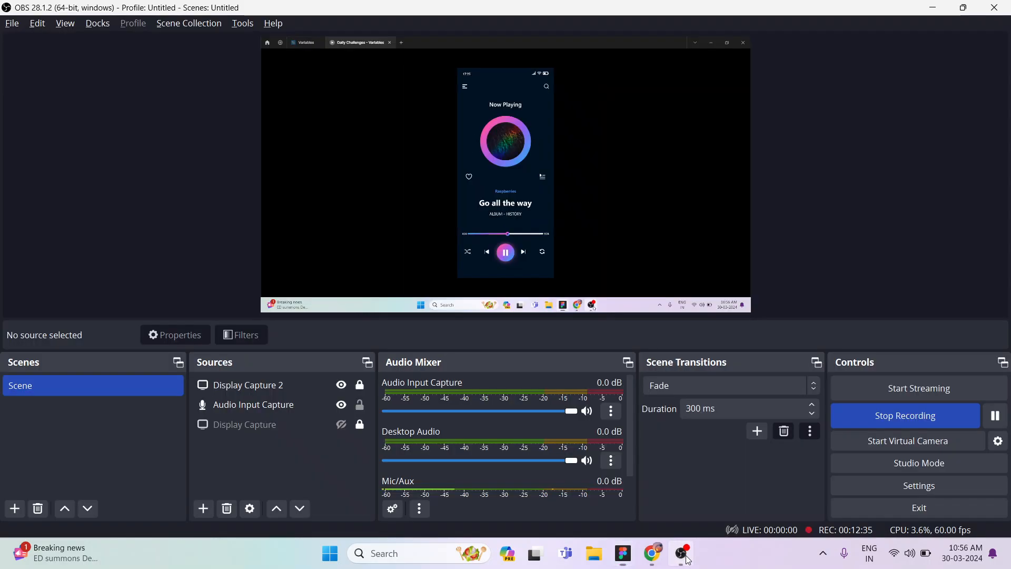